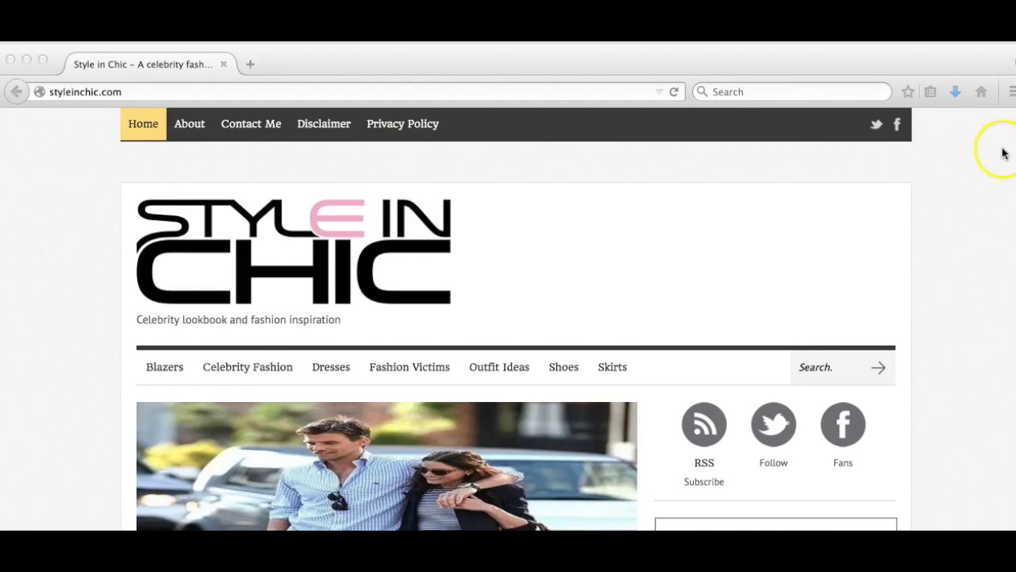
# Scroll the Style in Chic home page past the slider to the first post and Recent Posts
pyautogui.scroll(-1, 516, 322)
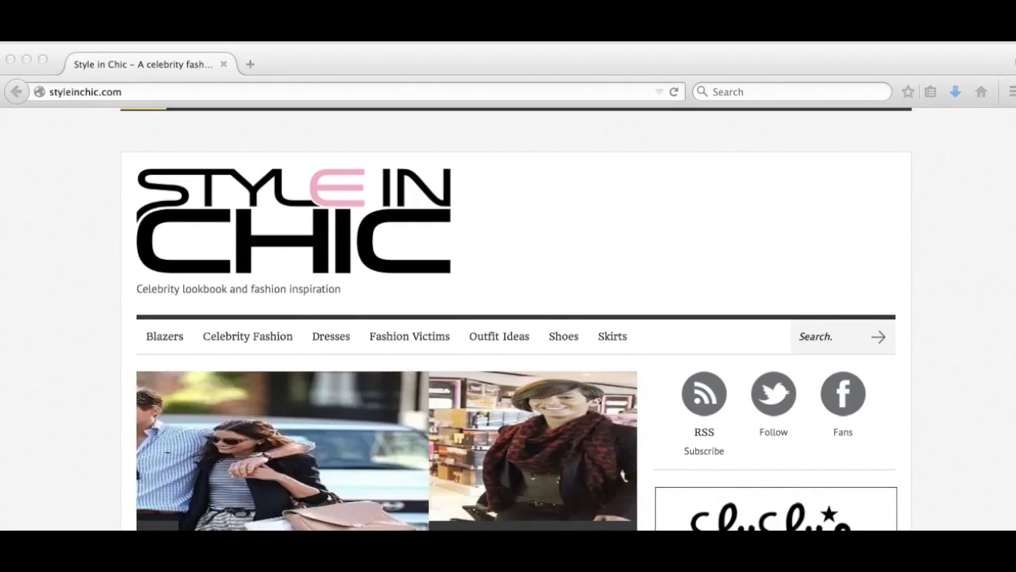
pyautogui.scroll(1, 516, 322)
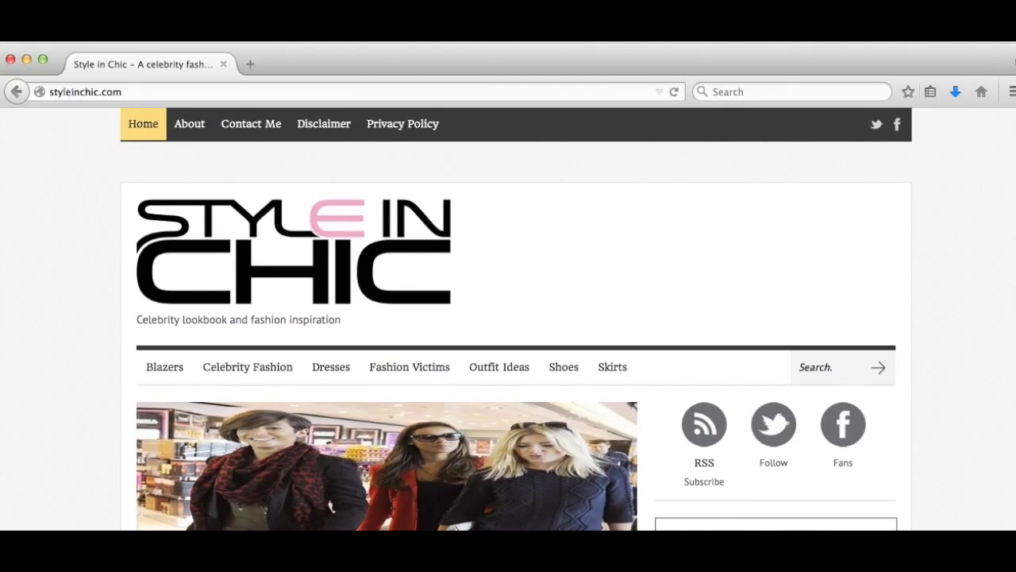
pyautogui.scroll(-5, 516, 318)
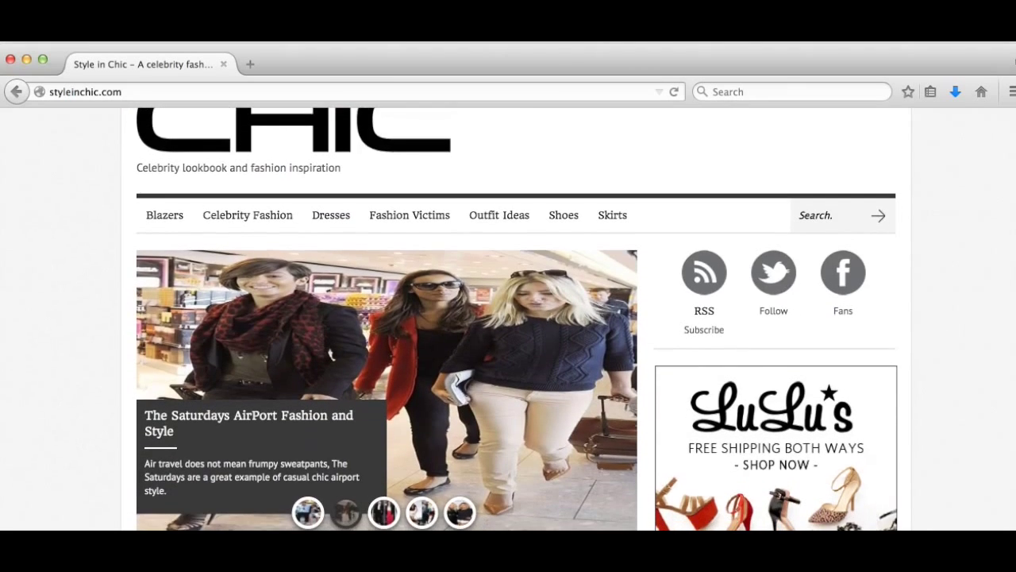
pyautogui.scroll(-1, 516, 318)
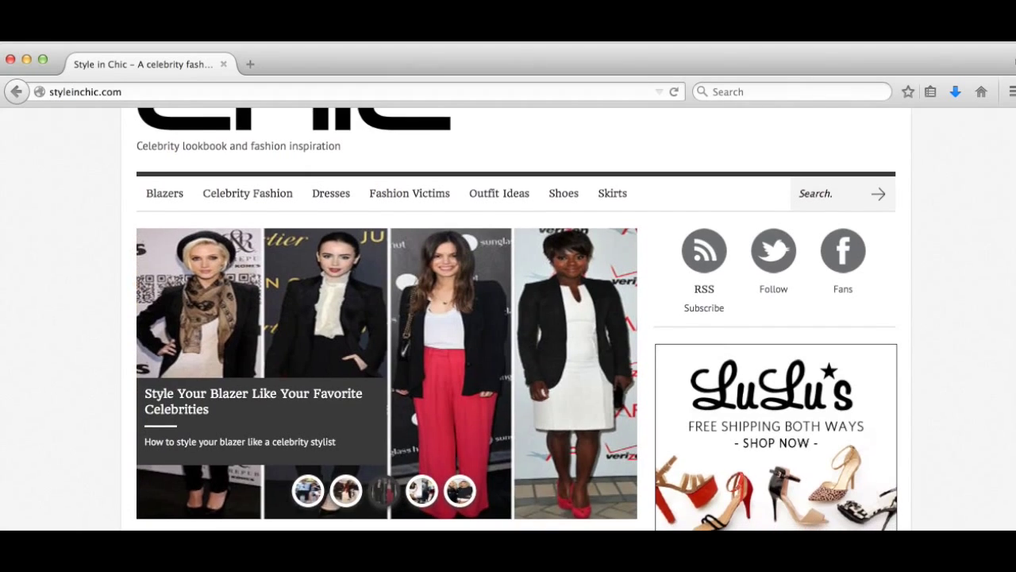
pyautogui.scroll(-6, 516, 317)
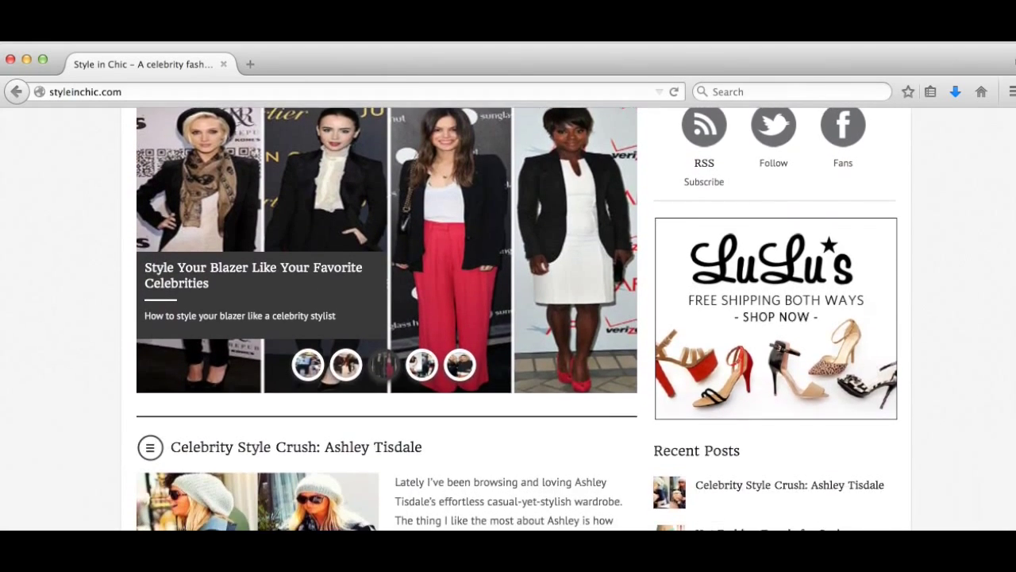
pyautogui.scroll(-6, 516, 317)
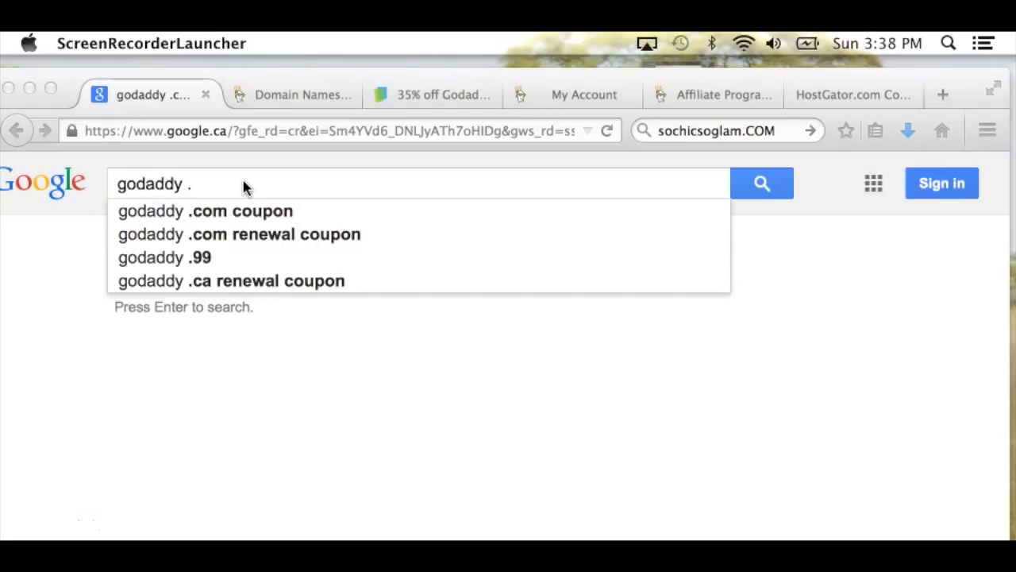
# Complete the Google query as 'godaddy .com coupon code 2015' and run the search
pyautogui.click(204, 189)
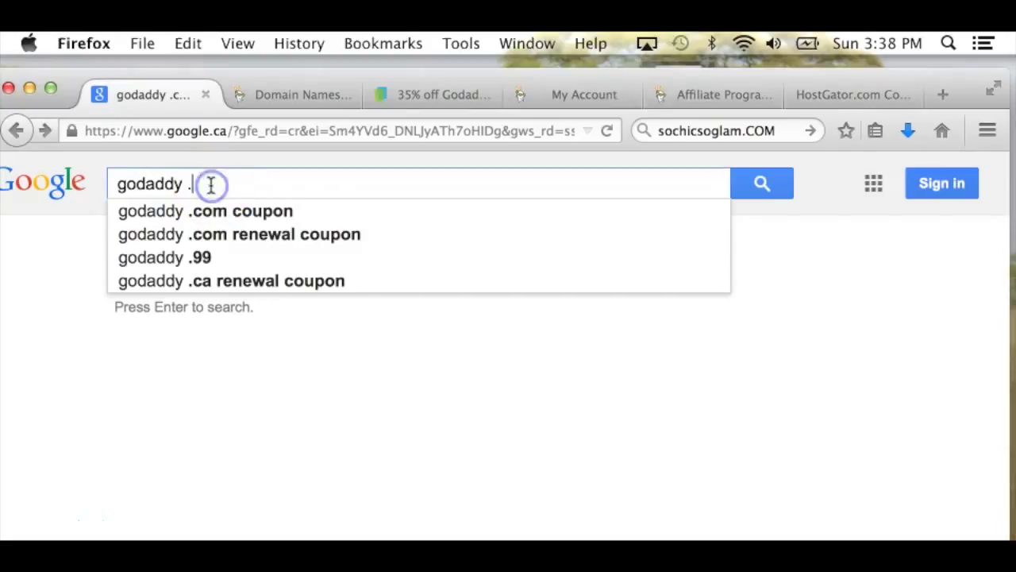
pyautogui.write('com ')
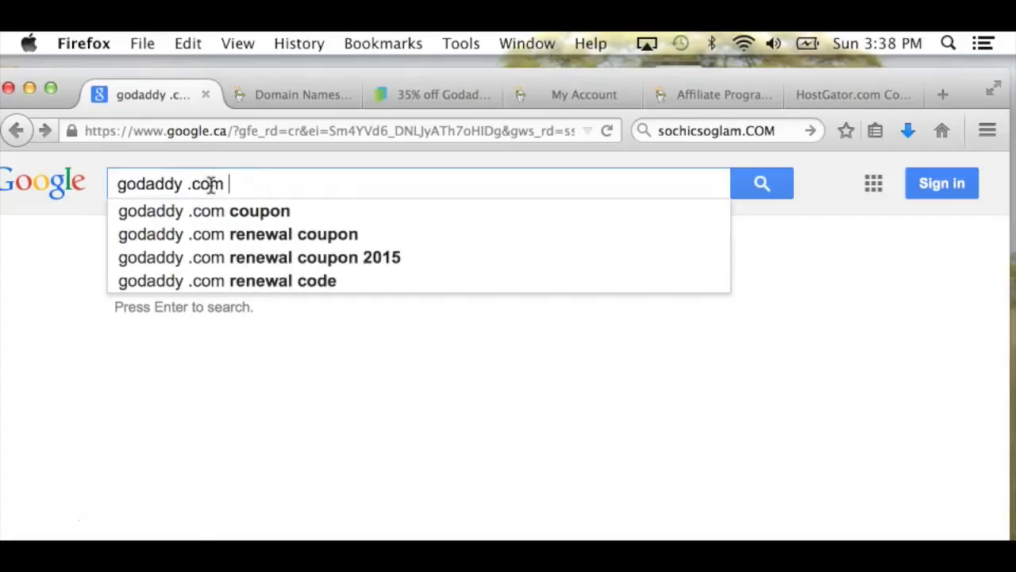
pyautogui.write('coupon ')
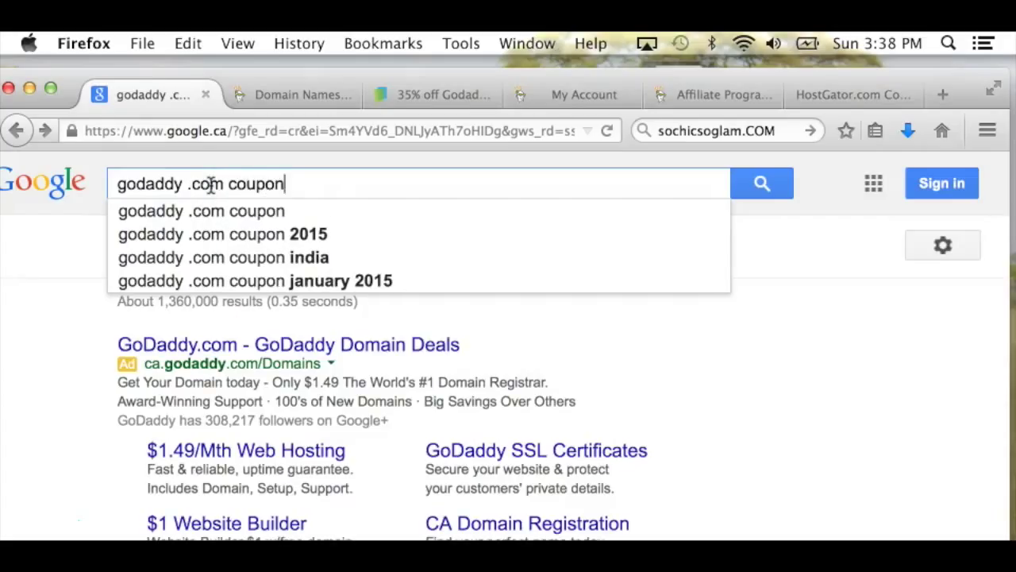
pyautogui.write('code')
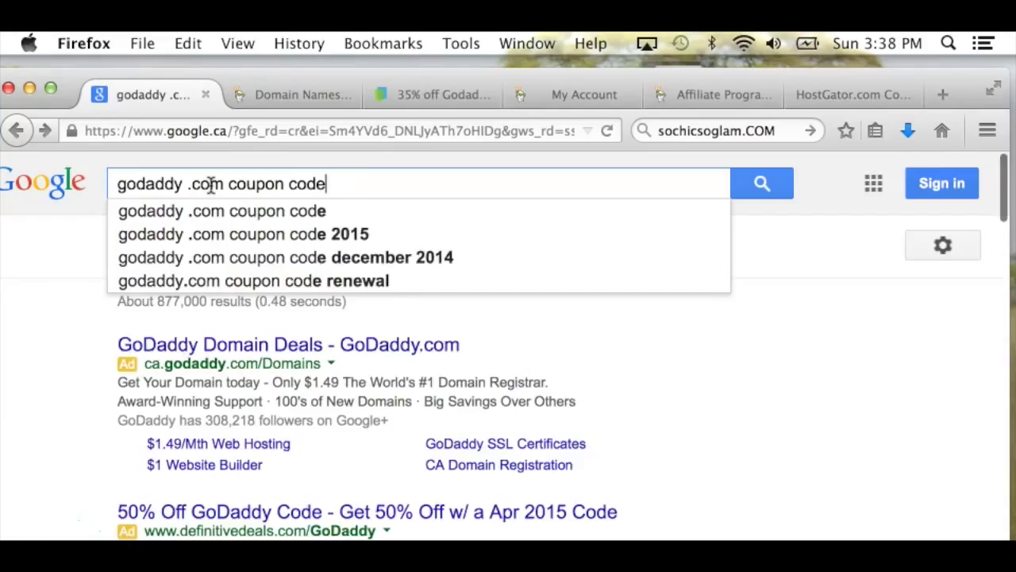
pyautogui.write(' 2015')
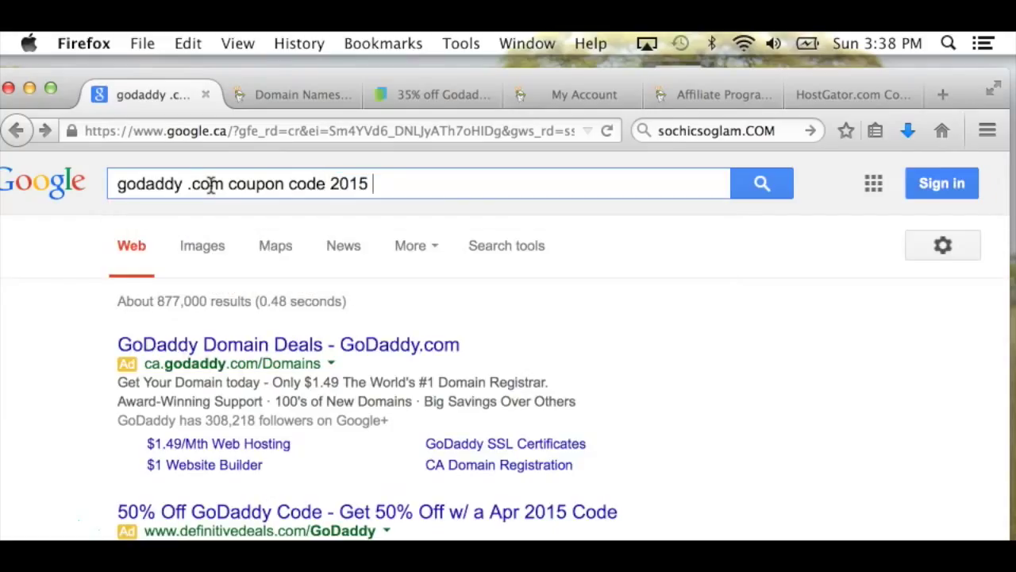
pyautogui.press('Return')
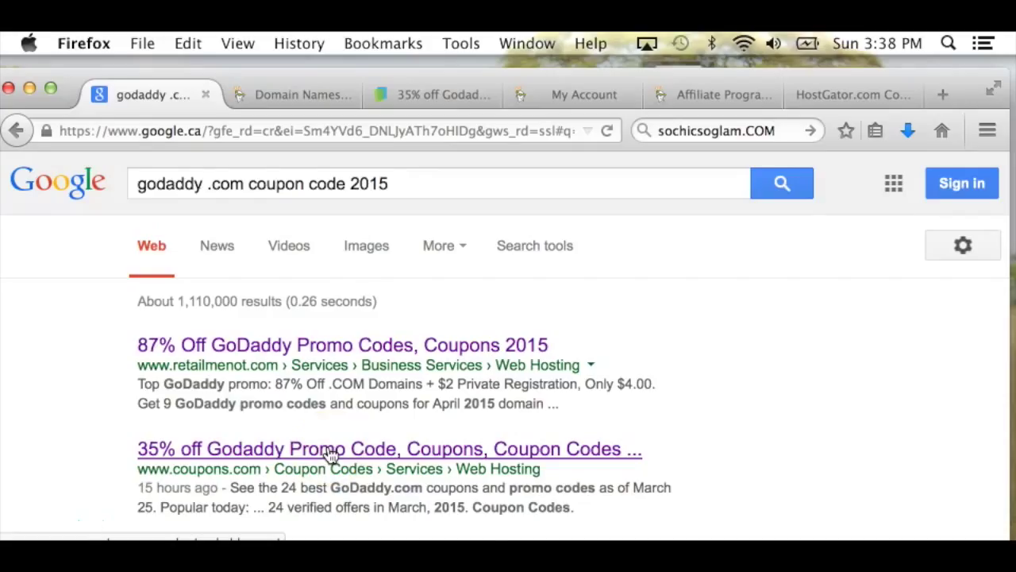
# On Coupons.com, reveal and copy the code for the $.99 .COM Domains GoDaddy offer
pyautogui.click(332, 451)
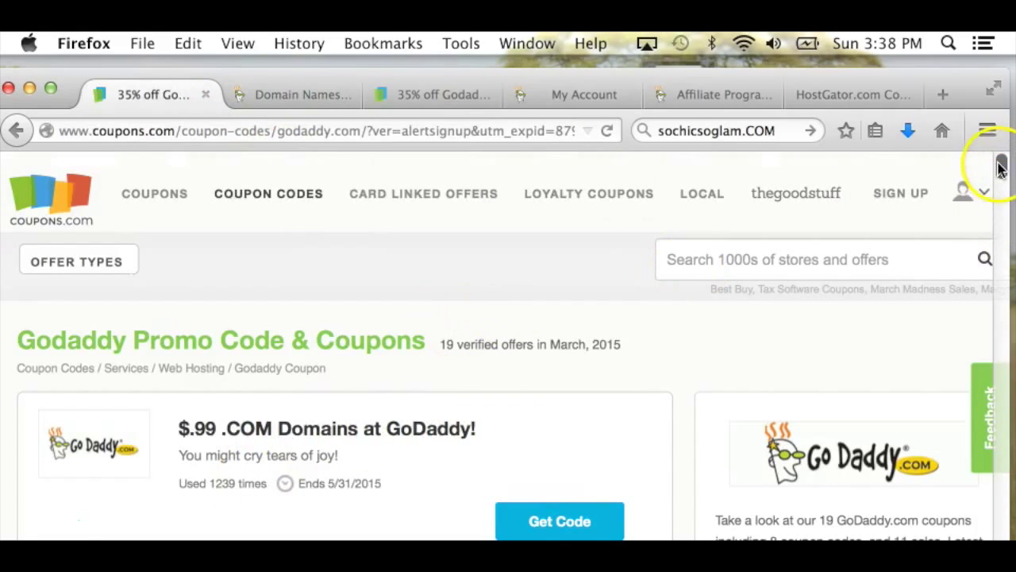
pyautogui.moveTo(998, 166); pyautogui.dragTo(1001, 176)
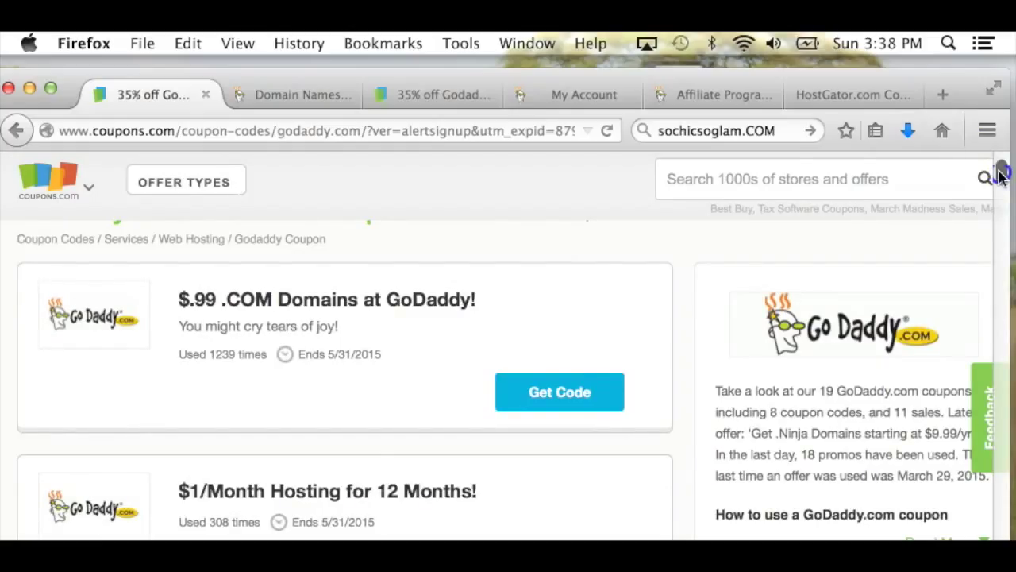
pyautogui.click(551, 397)
pyautogui.click(688, 292)
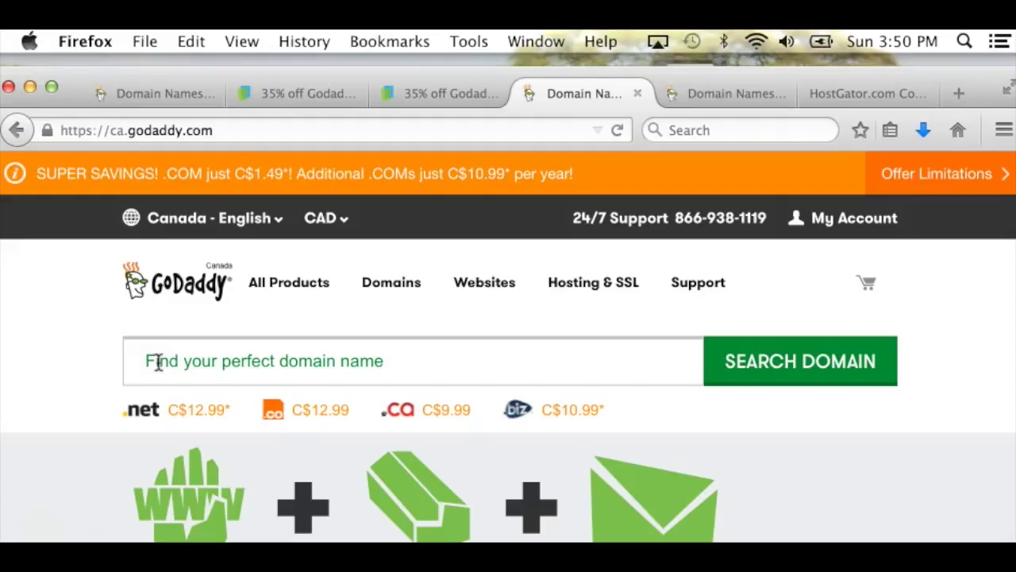
# Search GoDaddy for the domain sochicsoglam.com to check its availability
pyautogui.click(158, 361)
pyautogui.write('se')
pyautogui.write('chic')
pyautogui.write('sogla')
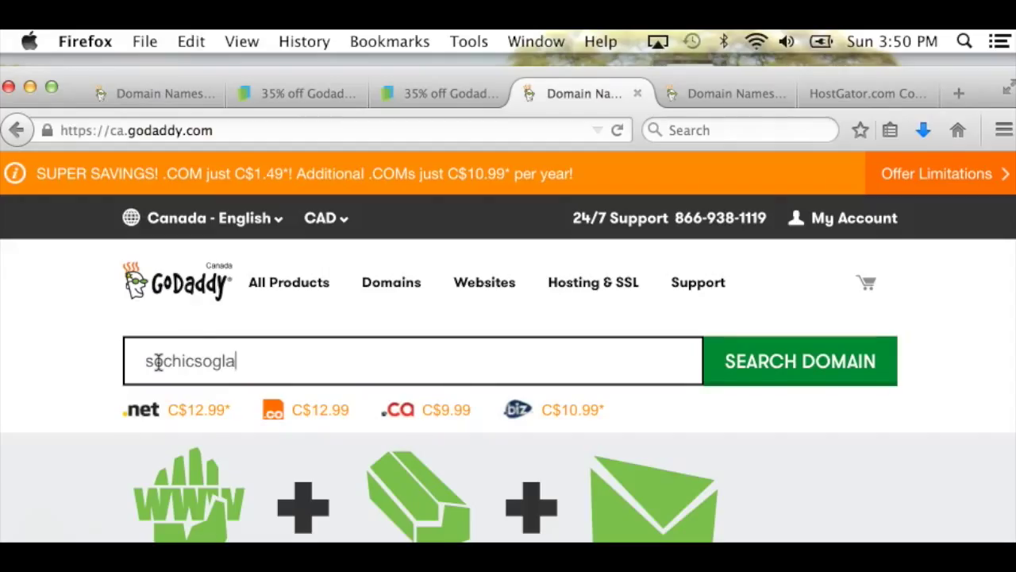
pyautogui.write('m.com')
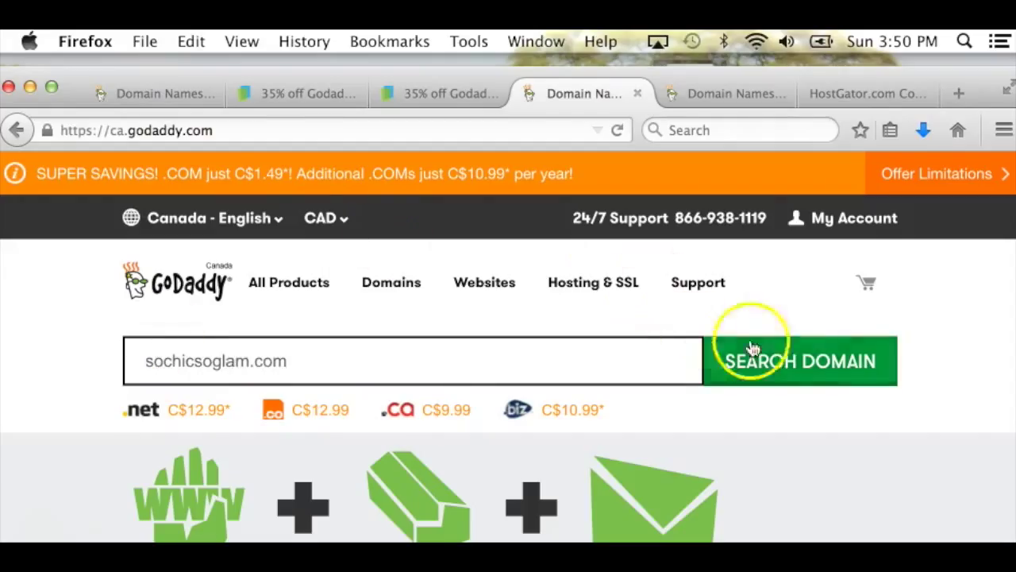
pyautogui.click(791, 361)
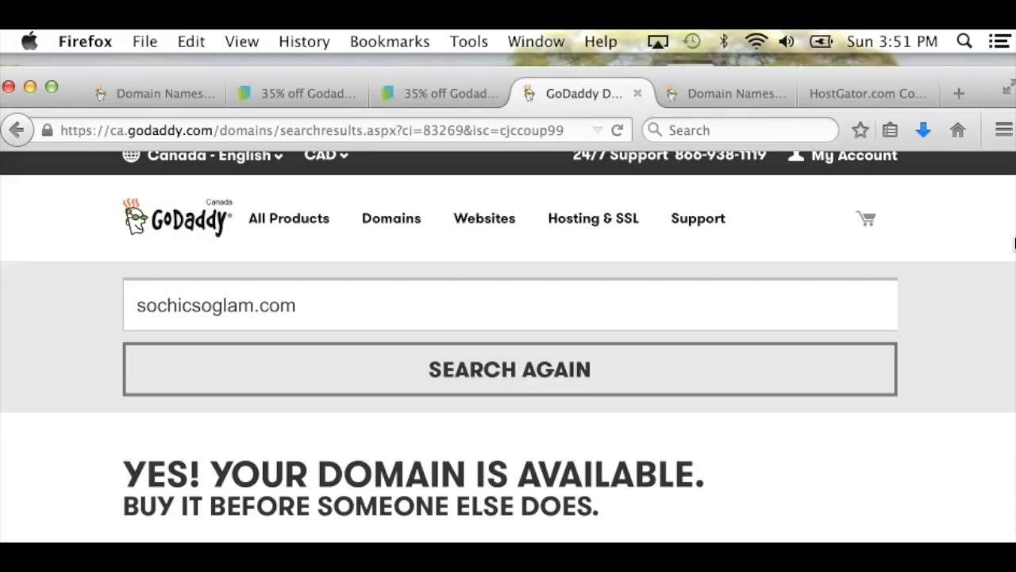
# Add the available sochicsoglam.com domain and continue to its options page before the cart
pyautogui.scroll(-1, 508, 347)
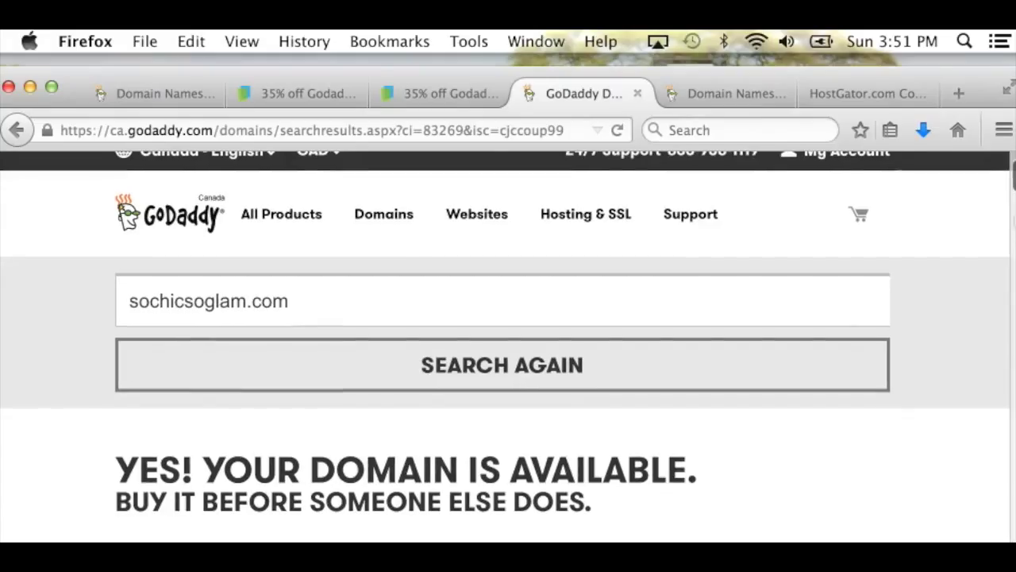
pyautogui.click(1013, 187)
pyautogui.scroll(-5, 1006, 190)
pyautogui.scroll(1, 508, 346)
pyautogui.click(487, 230)
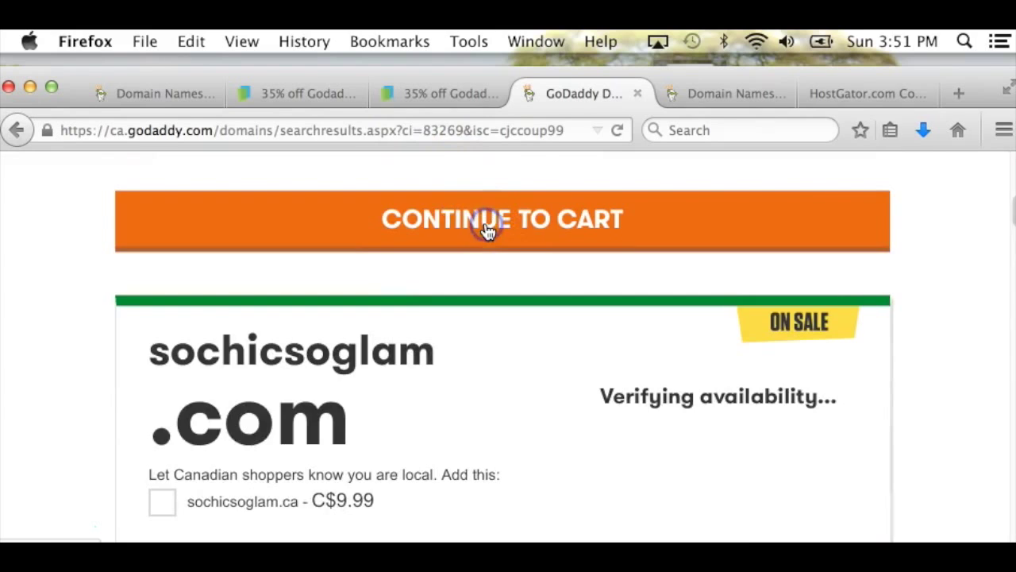
pyautogui.scroll(-1, 508, 343)
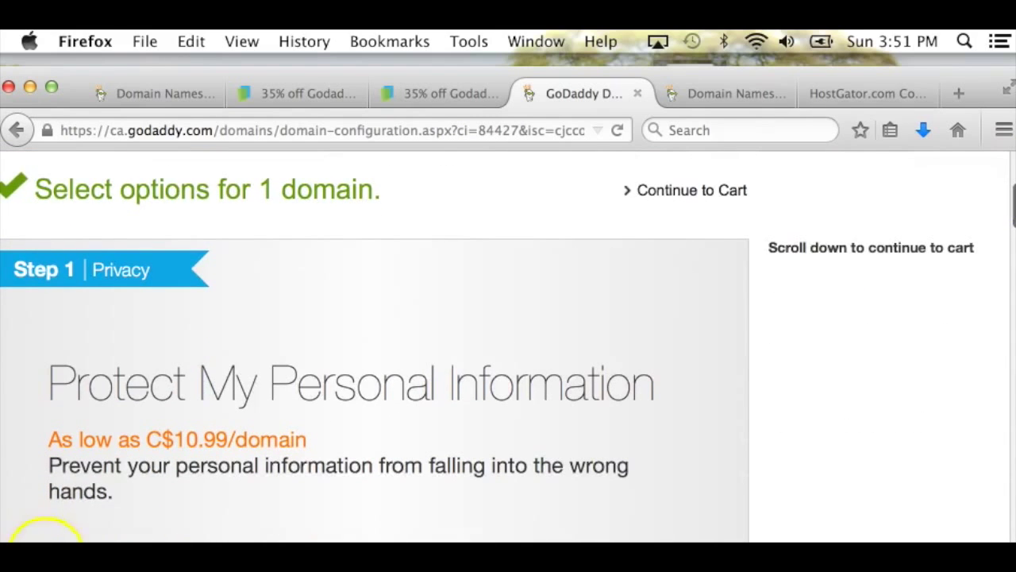
pyautogui.click(44, 540)
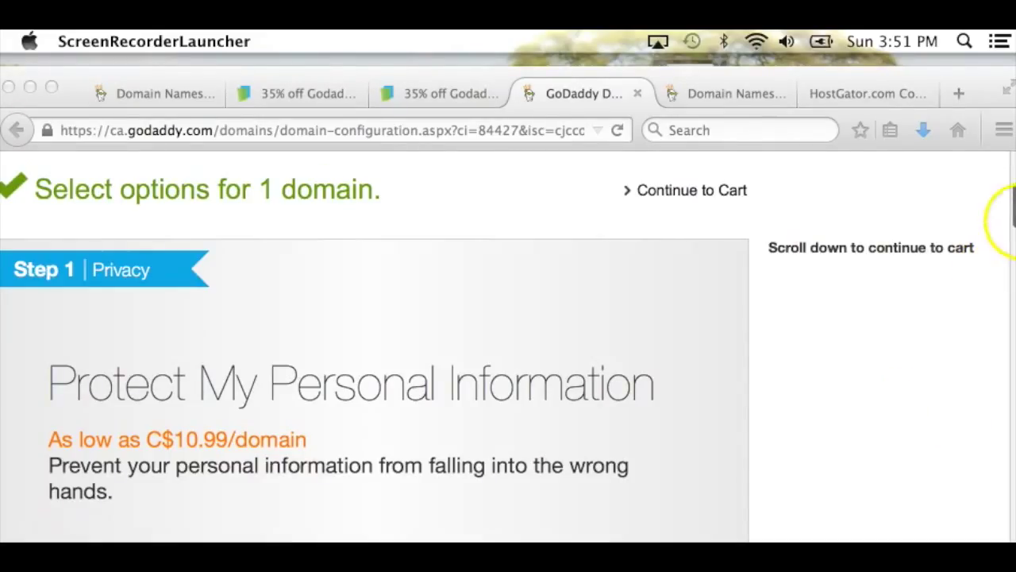
pyautogui.moveTo(1012, 215); pyautogui.dragTo(1013, 438)
# In the cart, change the sochicsoglam.com registration term to 1 Year
pyautogui.click(512, 281)
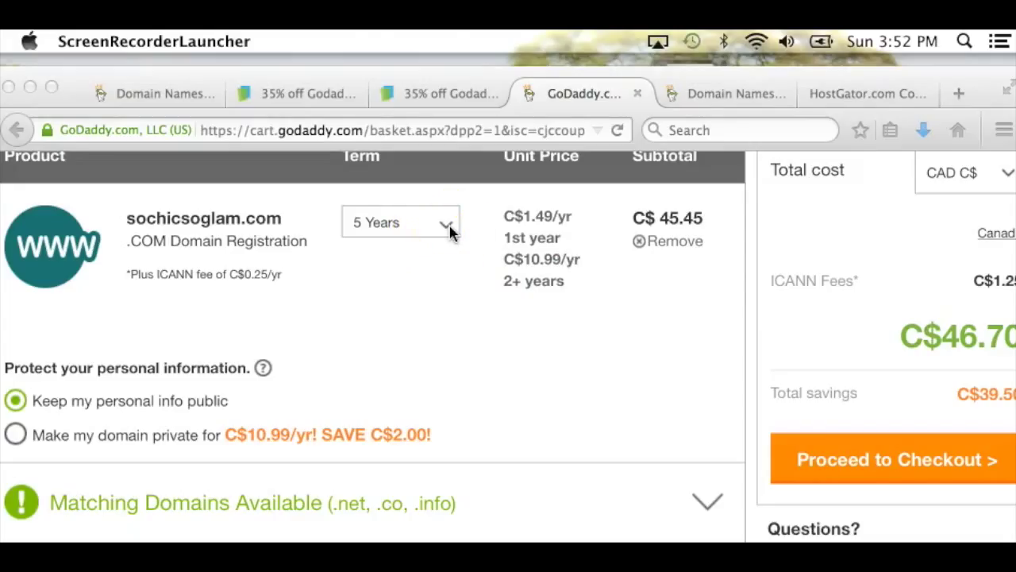
pyautogui.click(450, 230)
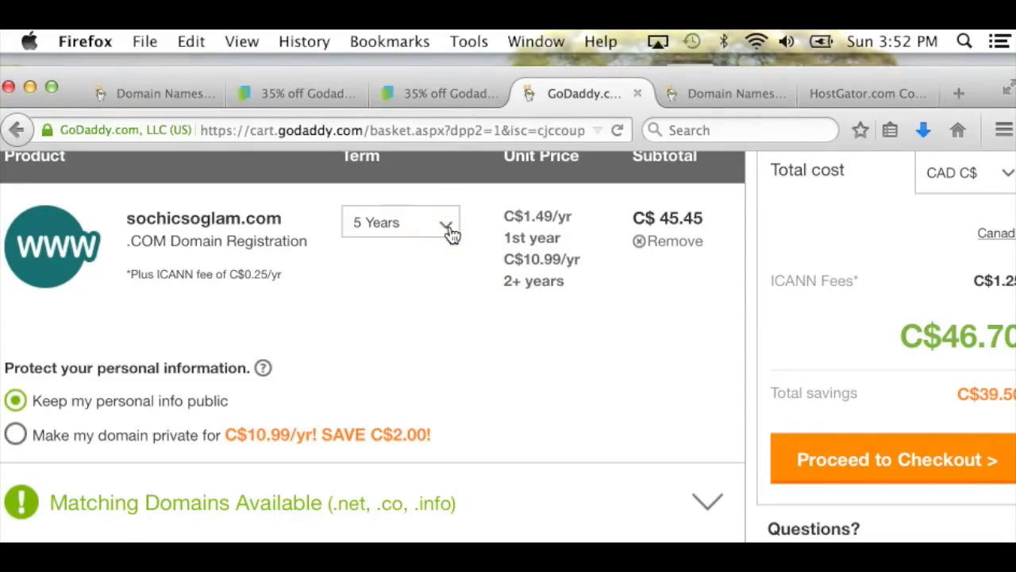
pyautogui.click(446, 228)
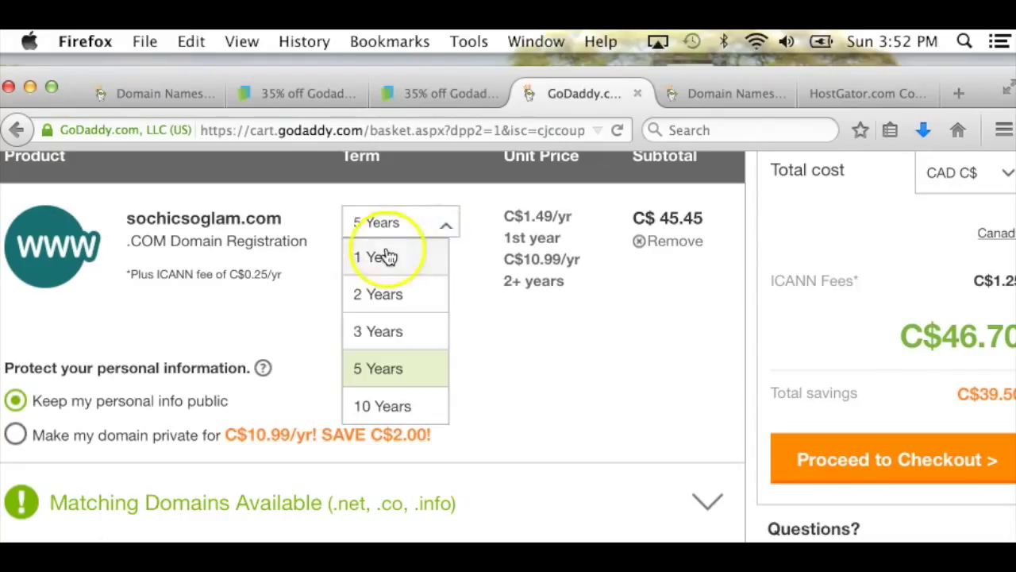
pyautogui.click(386, 256)
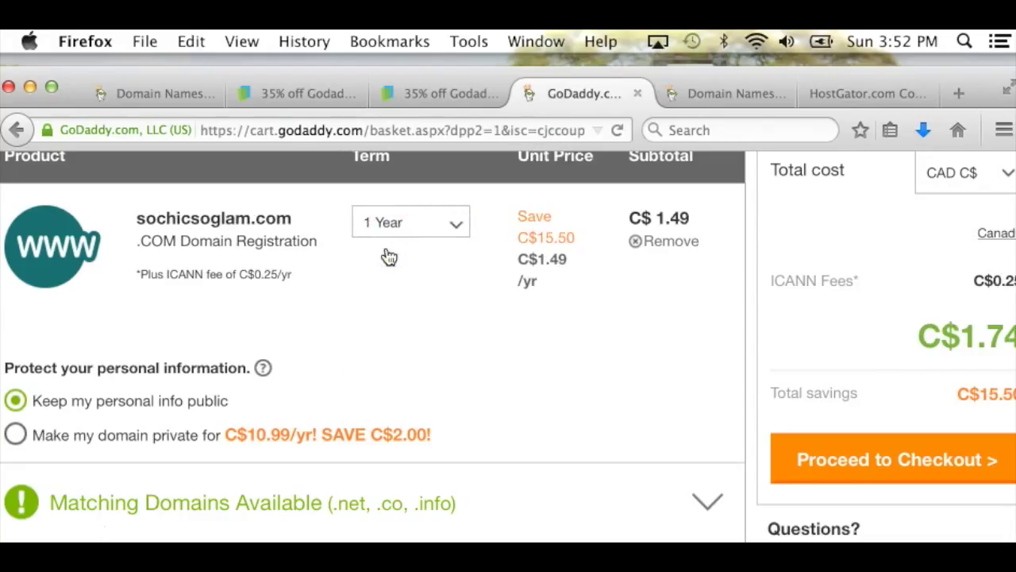
pyautogui.scroll(-5, 109, 365)
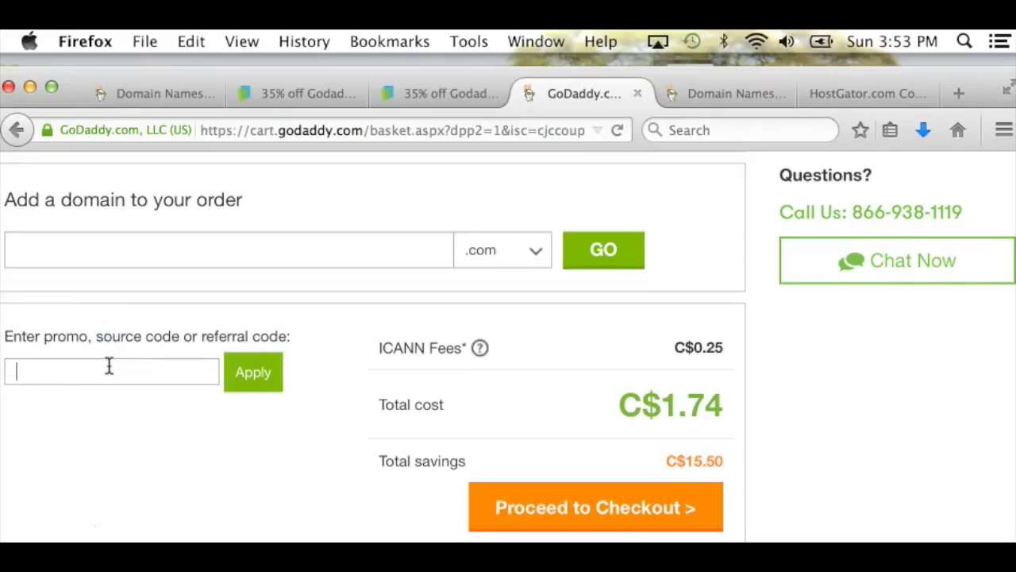
# Paste and apply the copied promo code, then proceed to checkout
pyautogui.click(109, 365)
pyautogui.press('super+v')
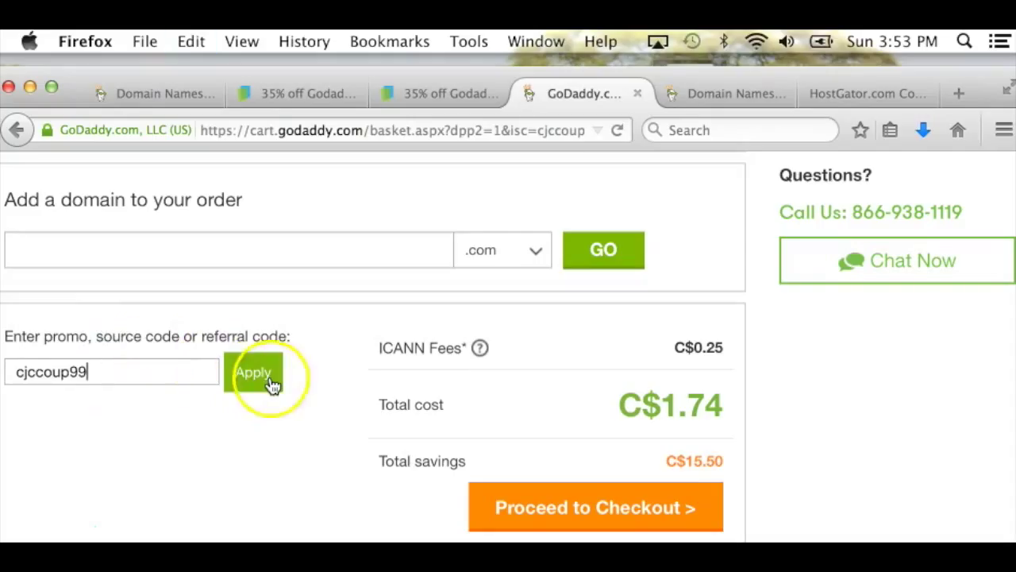
pyautogui.click(270, 381)
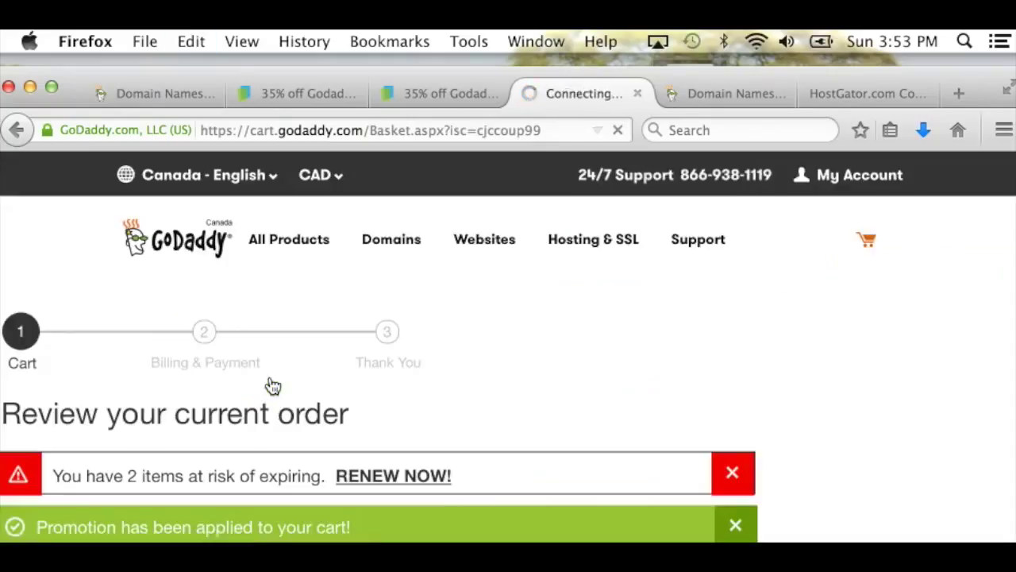
pyautogui.scroll(-1, 1010, 258)
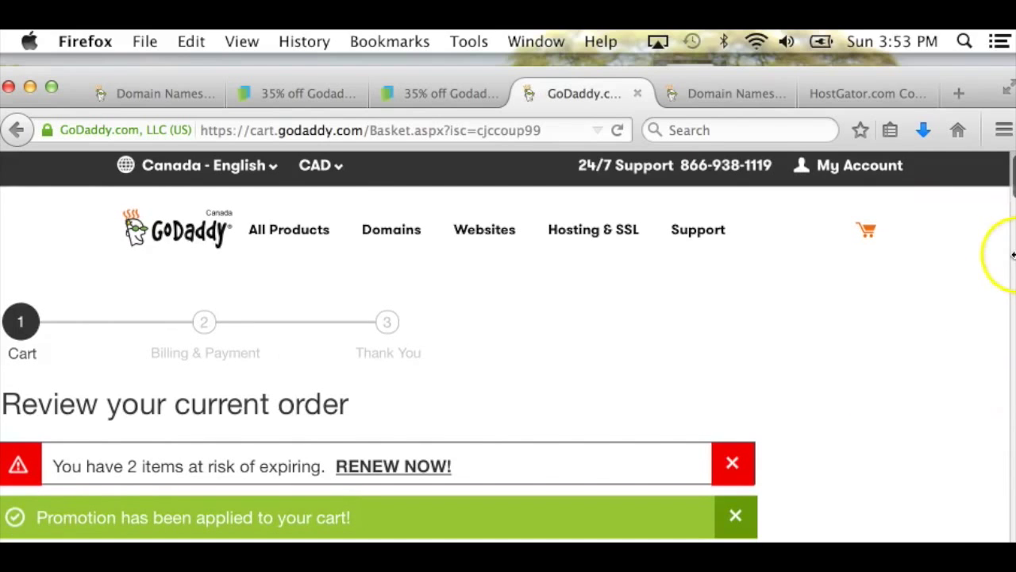
pyautogui.moveTo(1011, 195); pyautogui.dragTo(1011, 250)
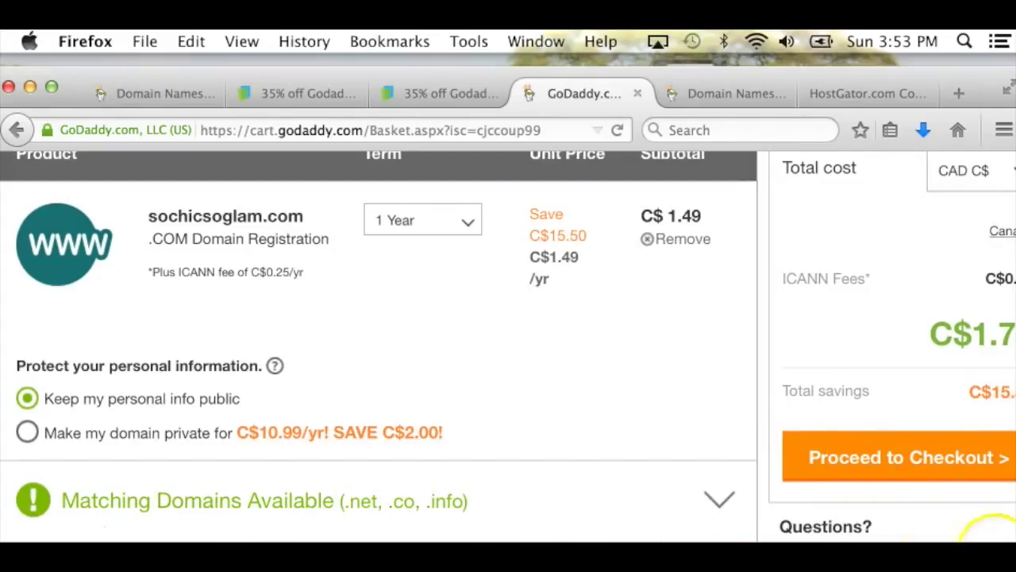
pyautogui.hscroll(2, 1006, 536)
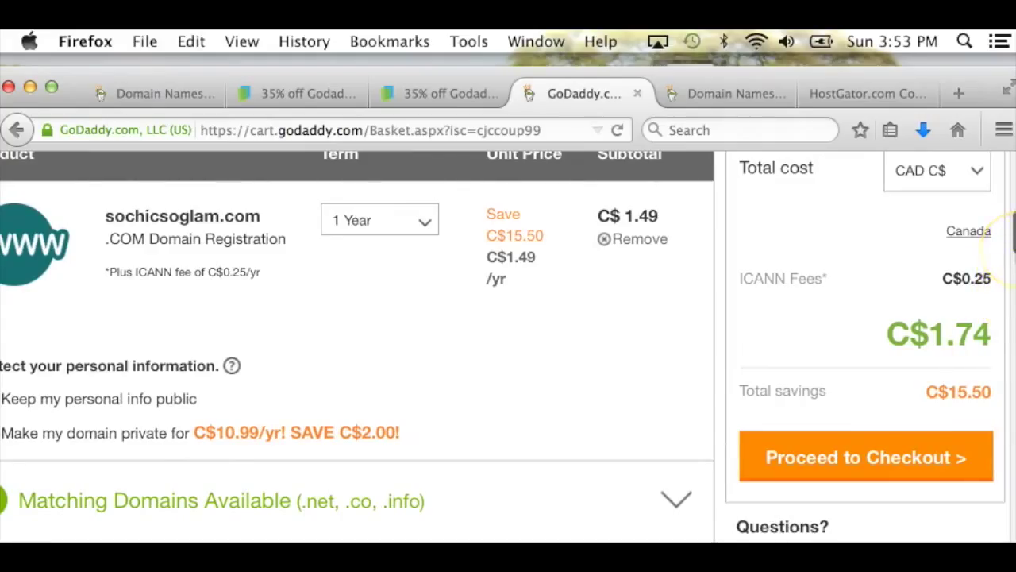
pyautogui.moveTo(1011, 237)
pyautogui.mouseDown()
pyautogui.moveTo(1013, 254)
pyautogui.moveTo(1013, 237)
pyautogui.mouseUp()
pyautogui.click(889, 461)
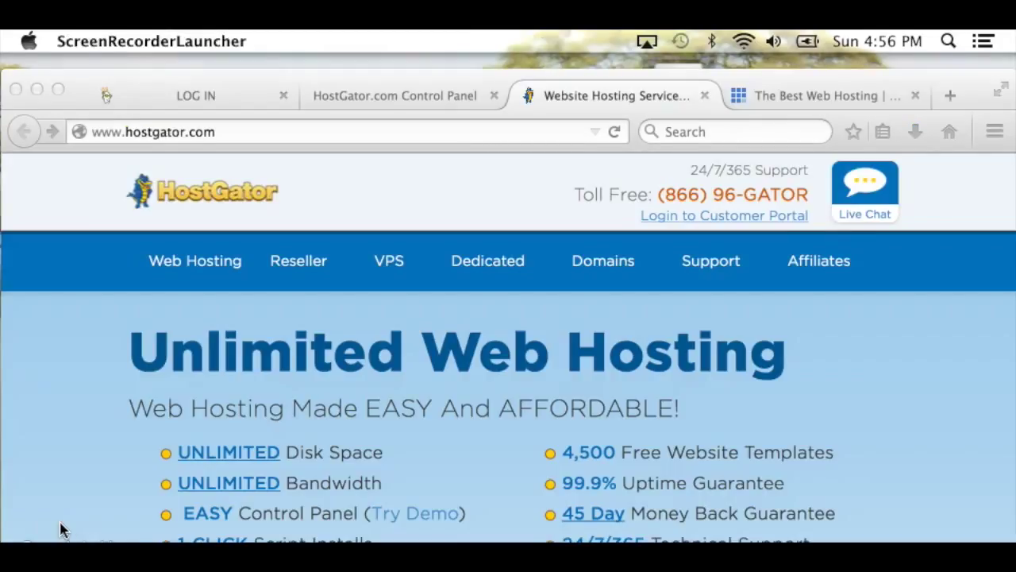
# View the Bluehost hosting page for comparison, then return to HostGator
pyautogui.click(27, 460)
pyautogui.click(778, 99)
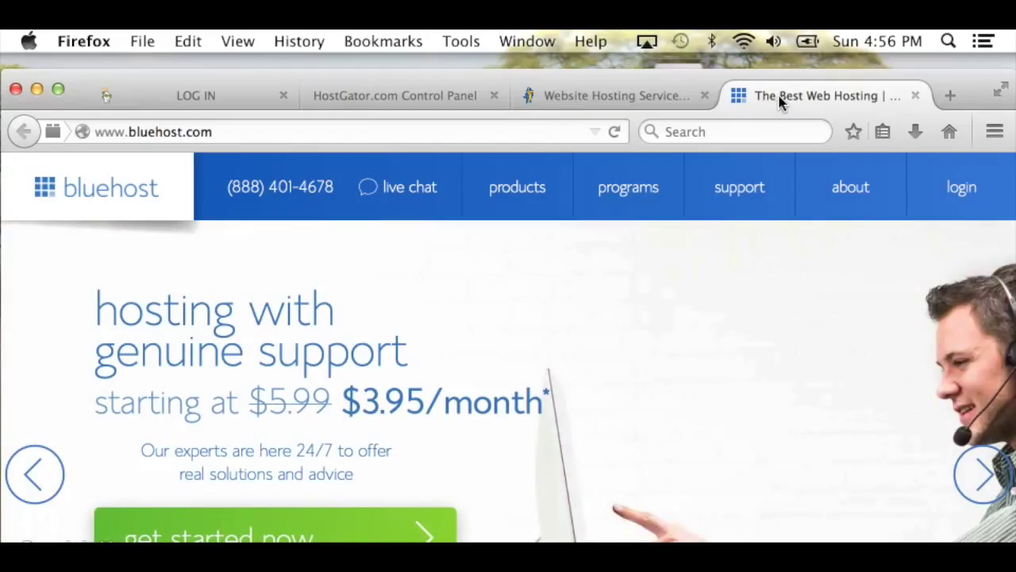
pyautogui.click(662, 92)
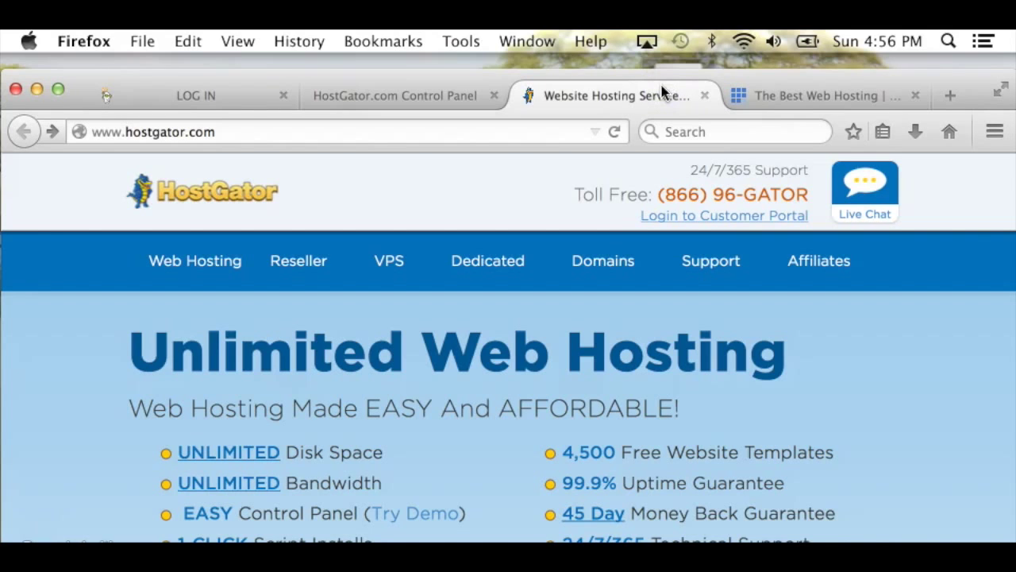
# Start the sign-up for HostGator's Baby shared hosting plan
pyautogui.moveTo(1005, 170); pyautogui.dragTo(1007, 200)
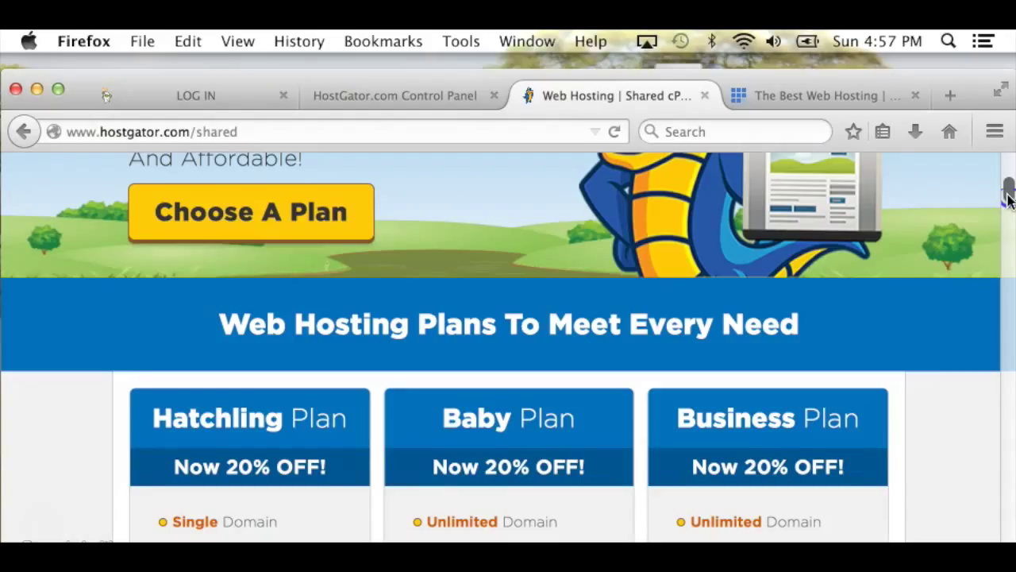
pyautogui.scroll(-5, 1007, 198)
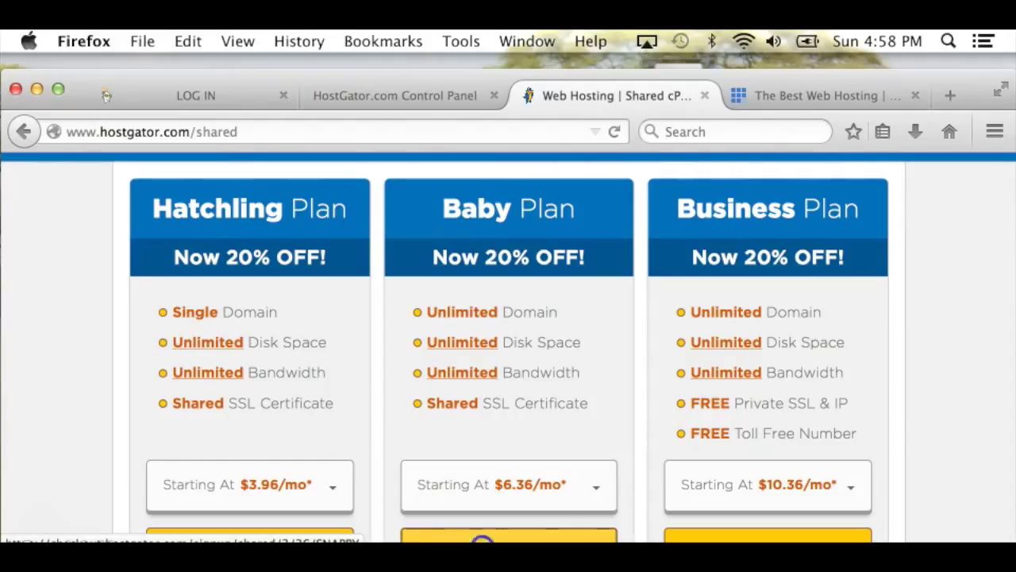
pyautogui.click(481, 537)
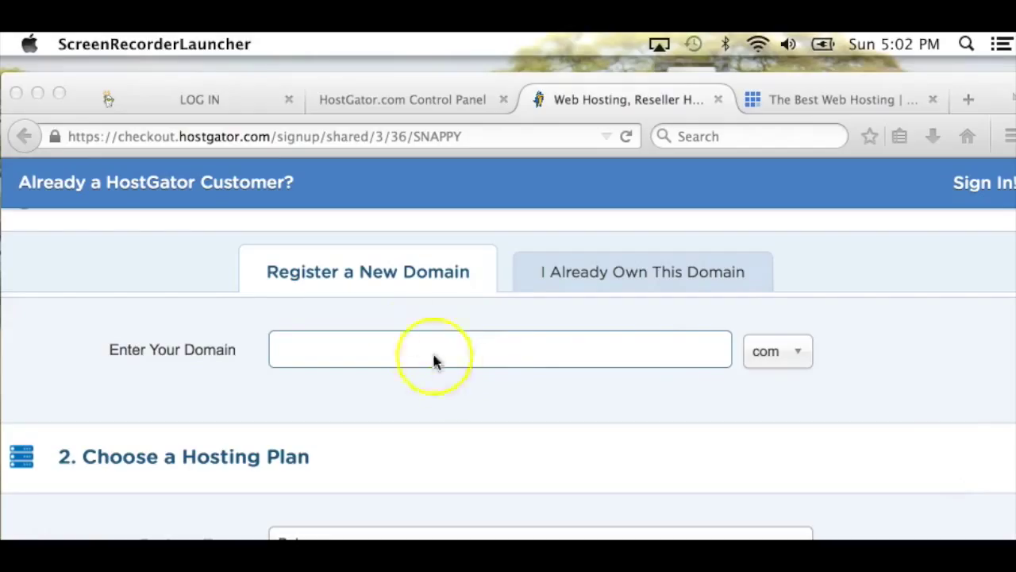
# Choose 'I Already Own This Domain' and enter sochicsoglam.com as the hosting domain
pyautogui.click(321, 353)
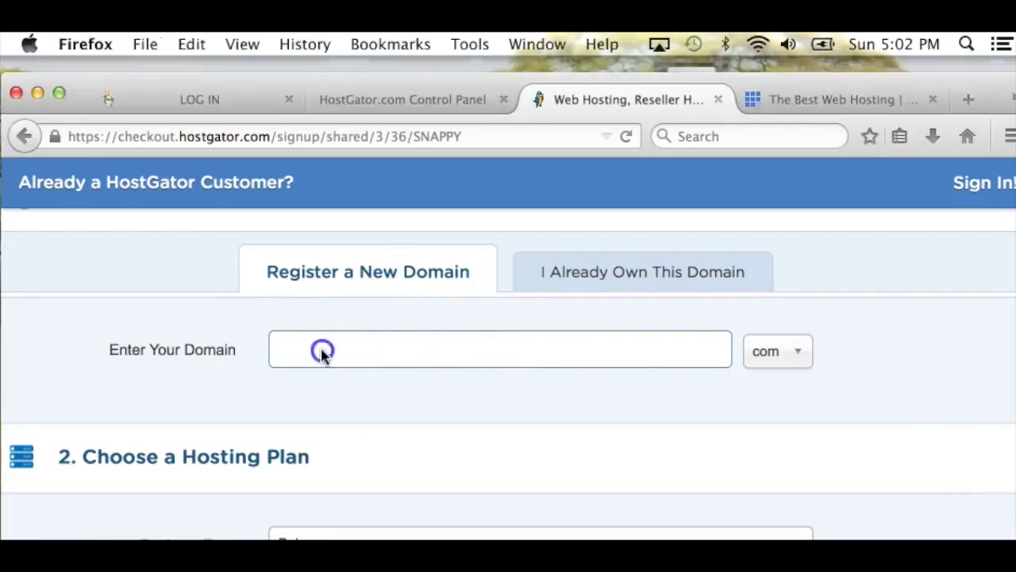
pyautogui.click(684, 282)
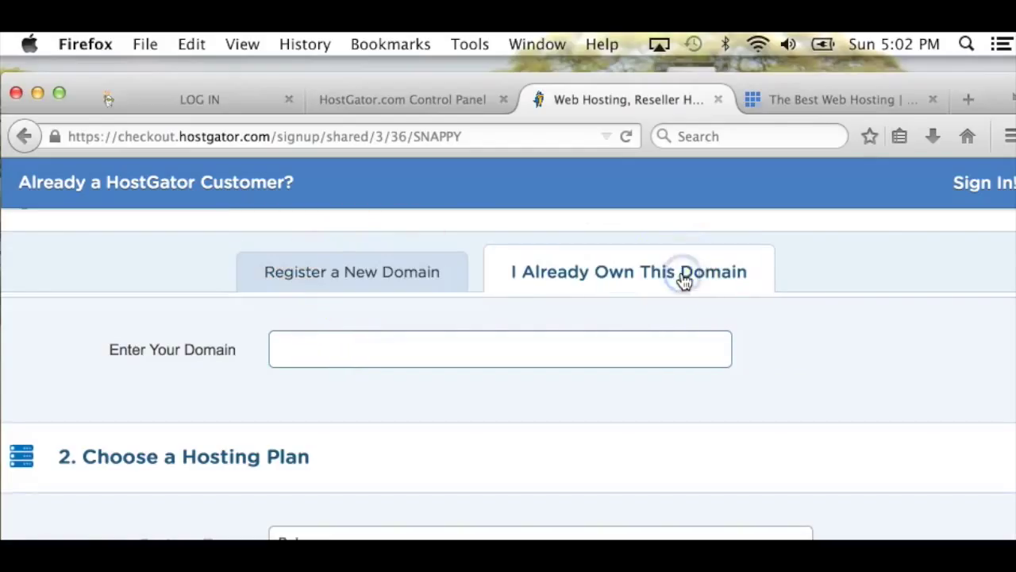
pyautogui.click(421, 352)
pyautogui.write('sochic')
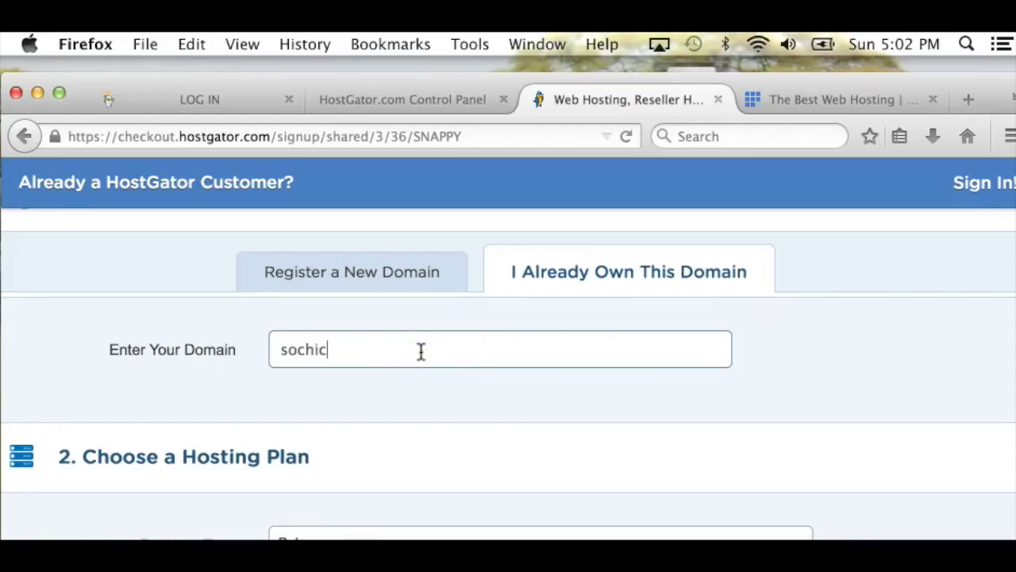
pyautogui.write('soglam.com')
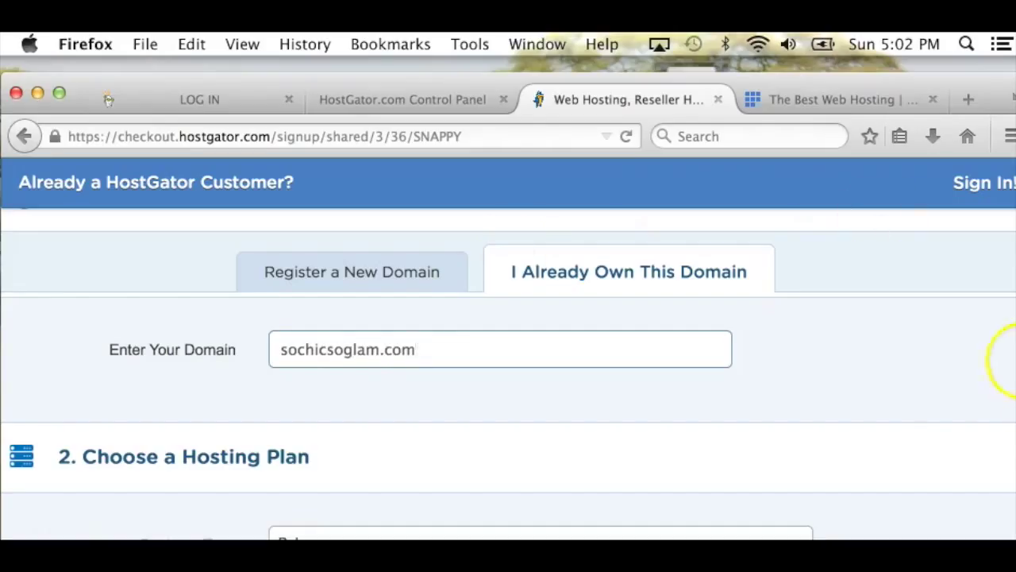
pyautogui.hscroll(1, 1005, 362)
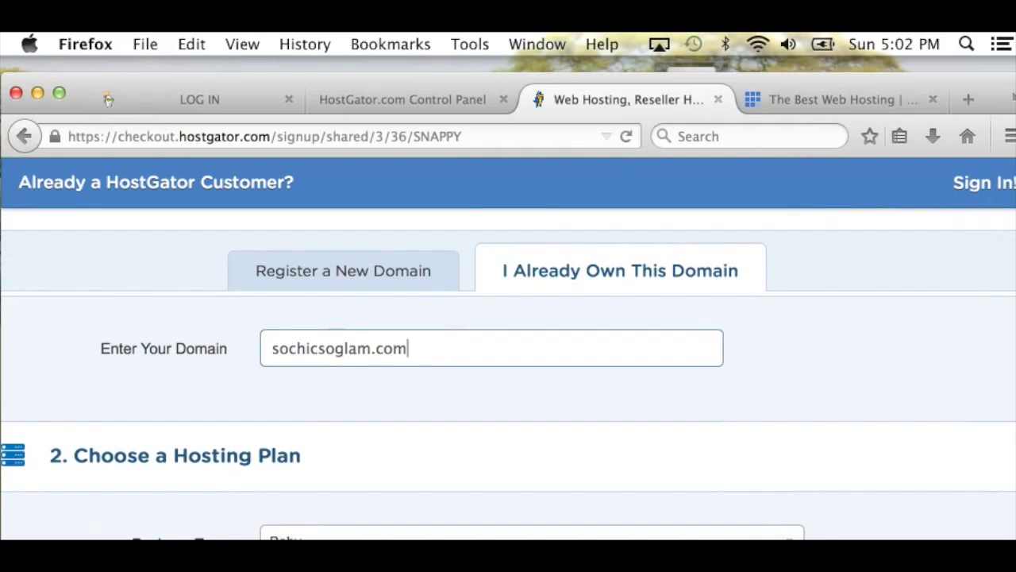
# Set the billing cycle to '1 month @ 7.96/mo' and enter an account username
pyautogui.scroll(-3, 508, 373)
pyautogui.scroll(-1, 508, 373)
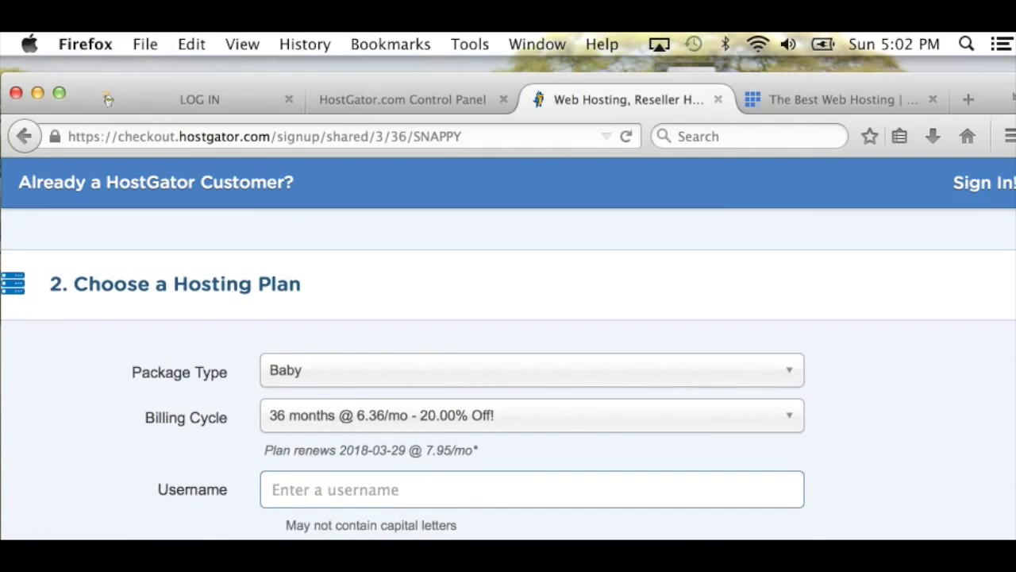
pyautogui.scroll(-2, 508, 374)
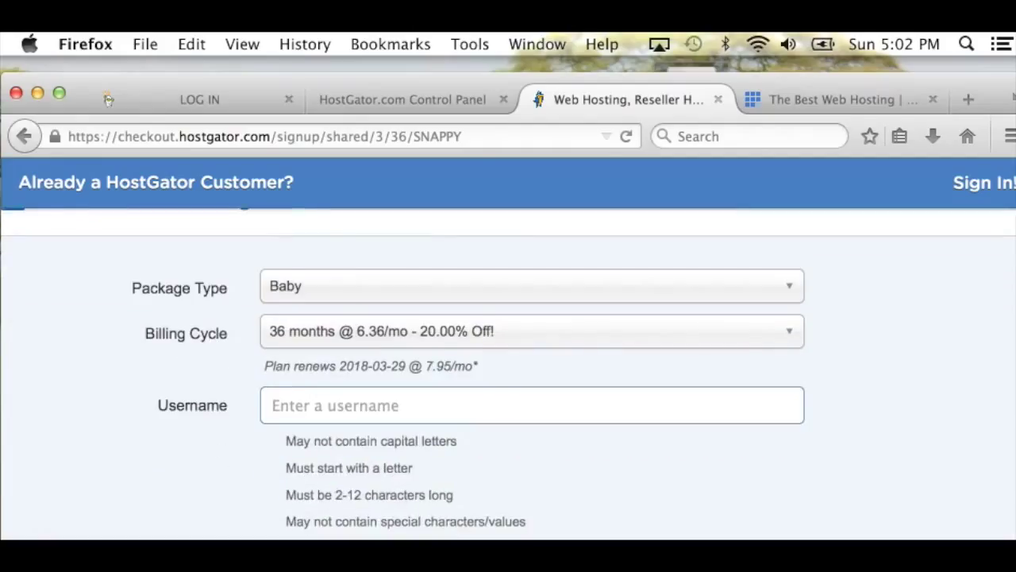
pyautogui.click(692, 335)
pyautogui.scroll(4, 1008, 317)
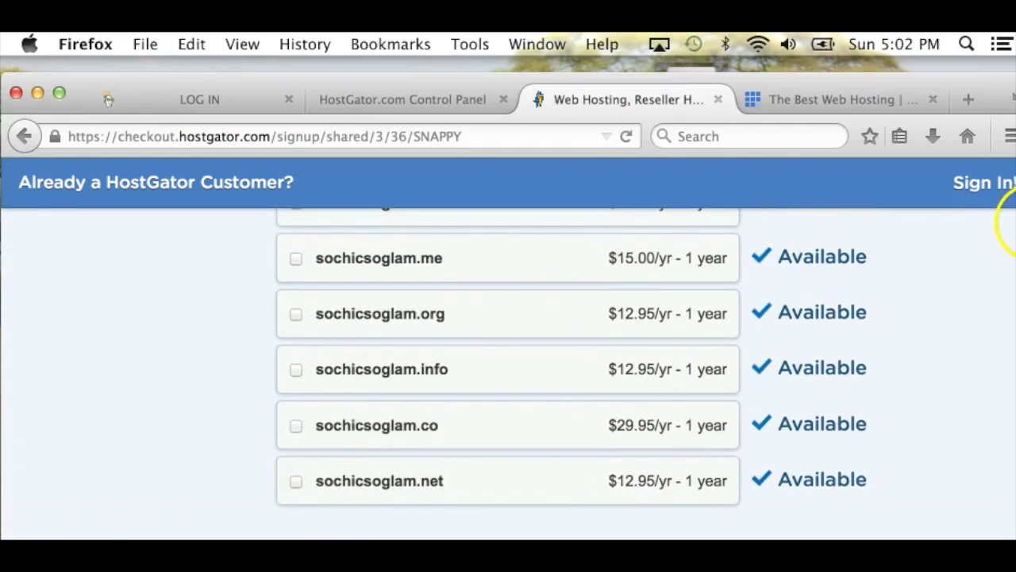
pyautogui.scroll(-2, 1009, 226)
pyautogui.scroll(-5, 508, 365)
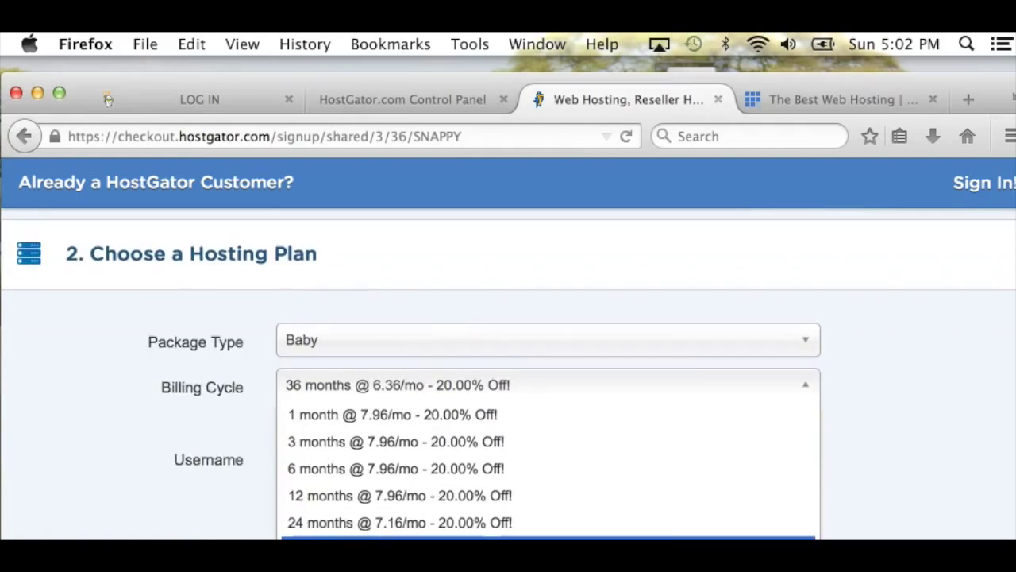
pyautogui.scroll(-1, 953, 277)
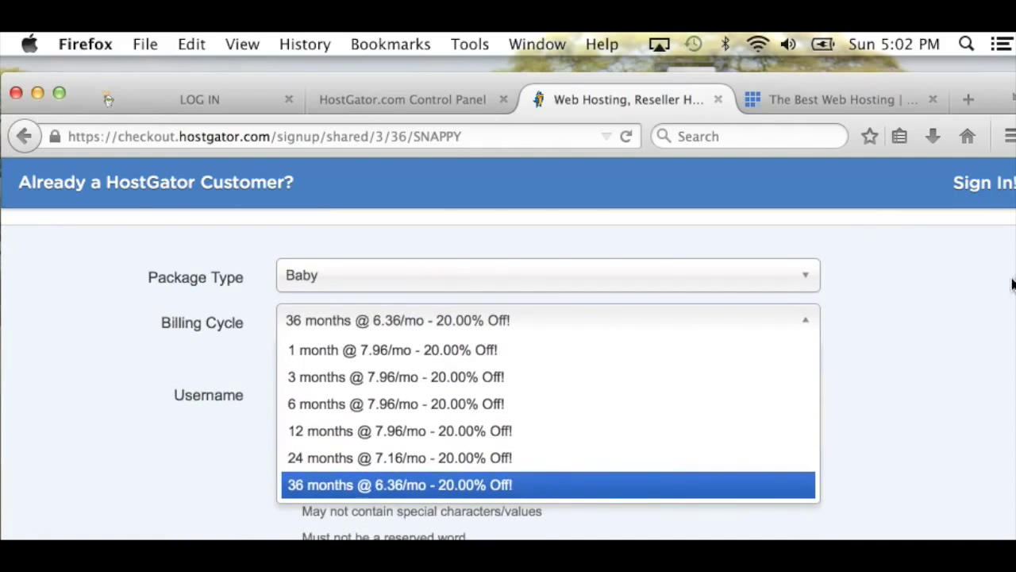
pyautogui.click(474, 353)
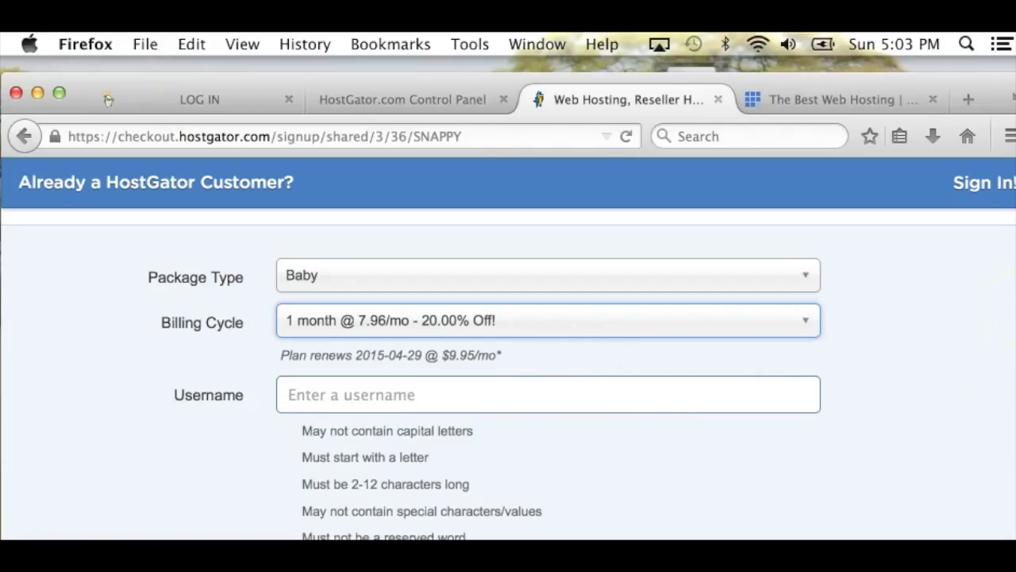
pyautogui.click(416, 401)
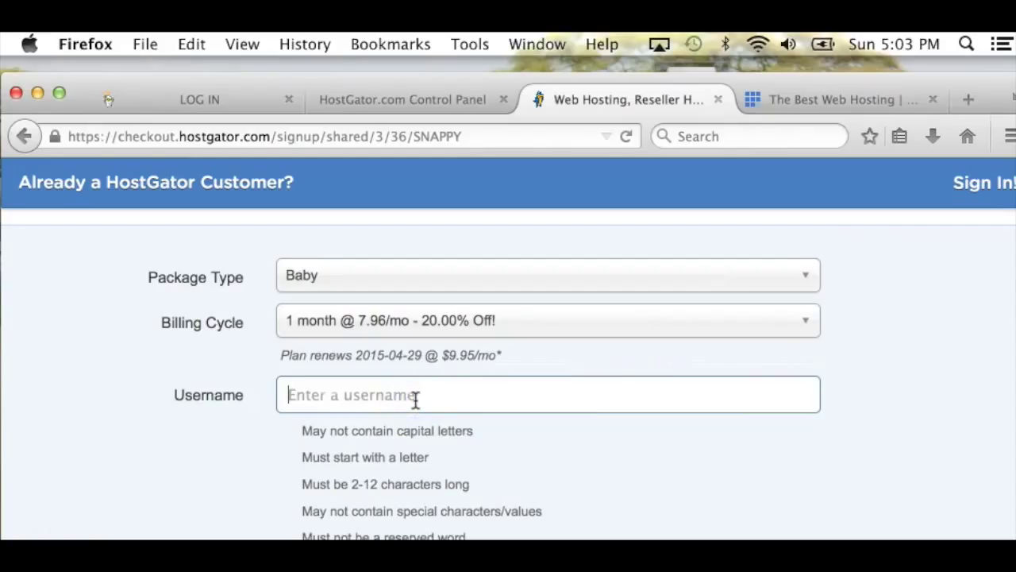
pyautogui.write('chicbab')
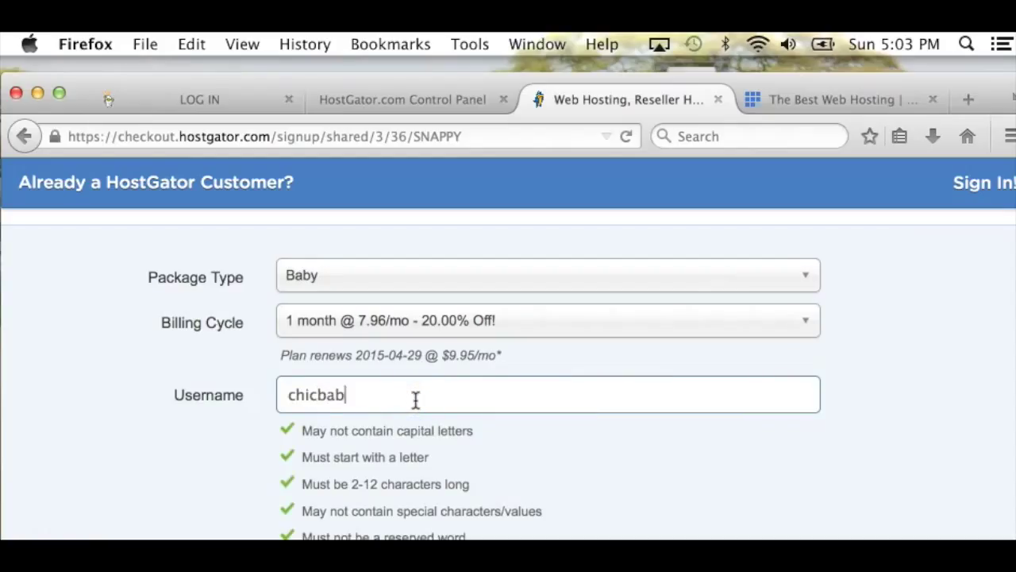
pyautogui.write('e88')
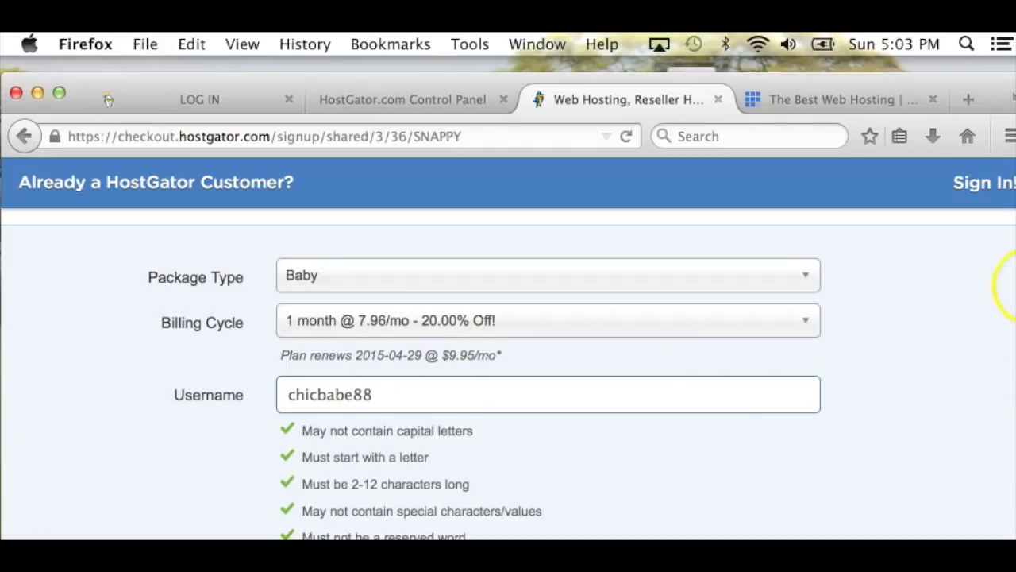
# Enter a 4-digit numeric security PIN and scroll down to the billing info section
pyautogui.scroll(-5, 508, 374)
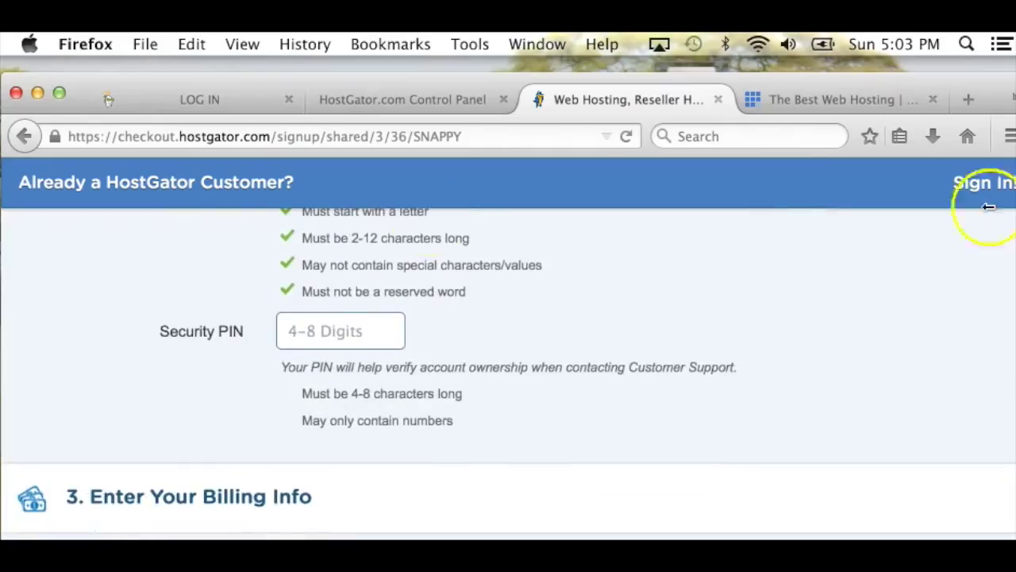
pyautogui.click(309, 329)
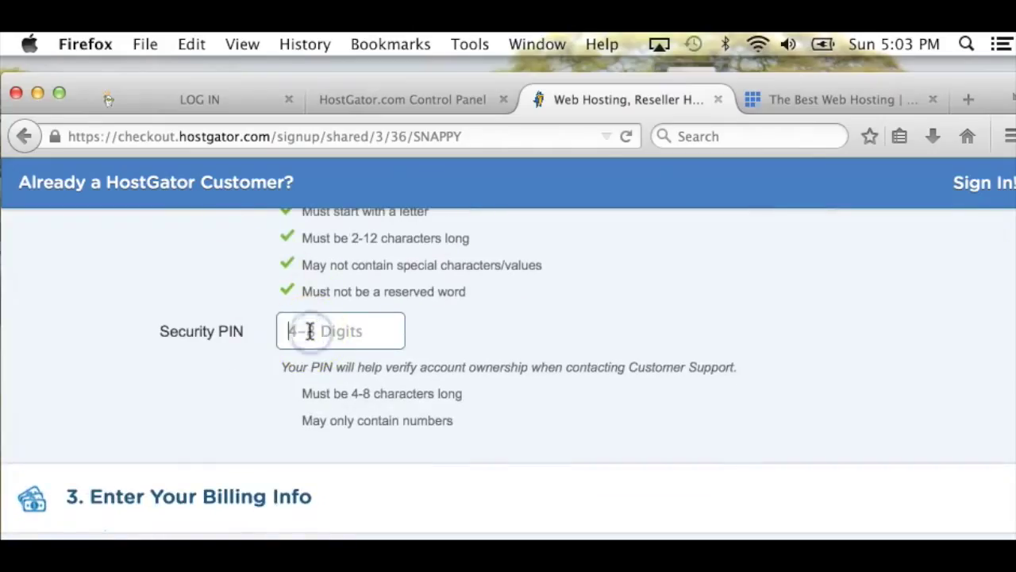
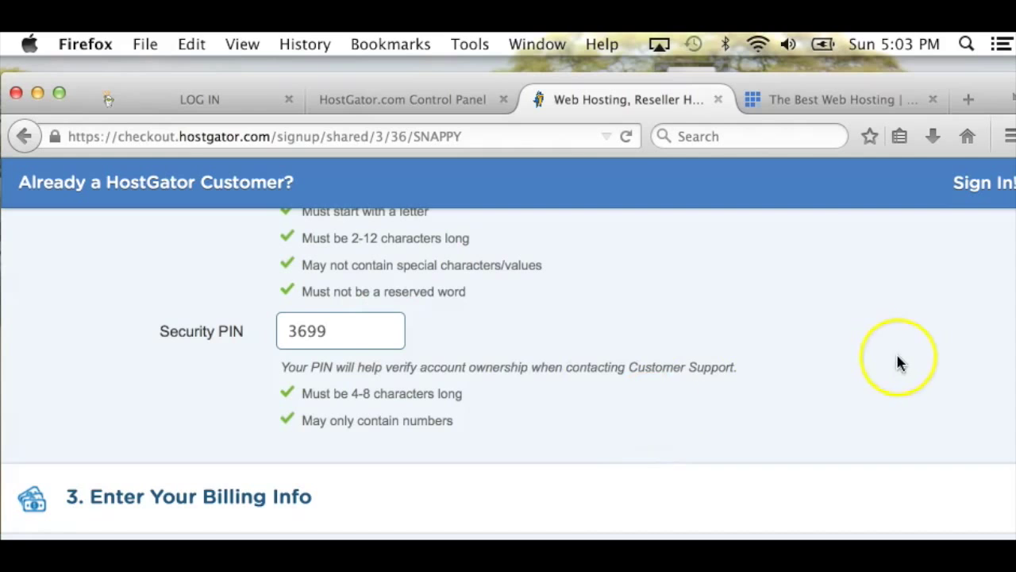
pyautogui.scroll(-1, 913, 357)
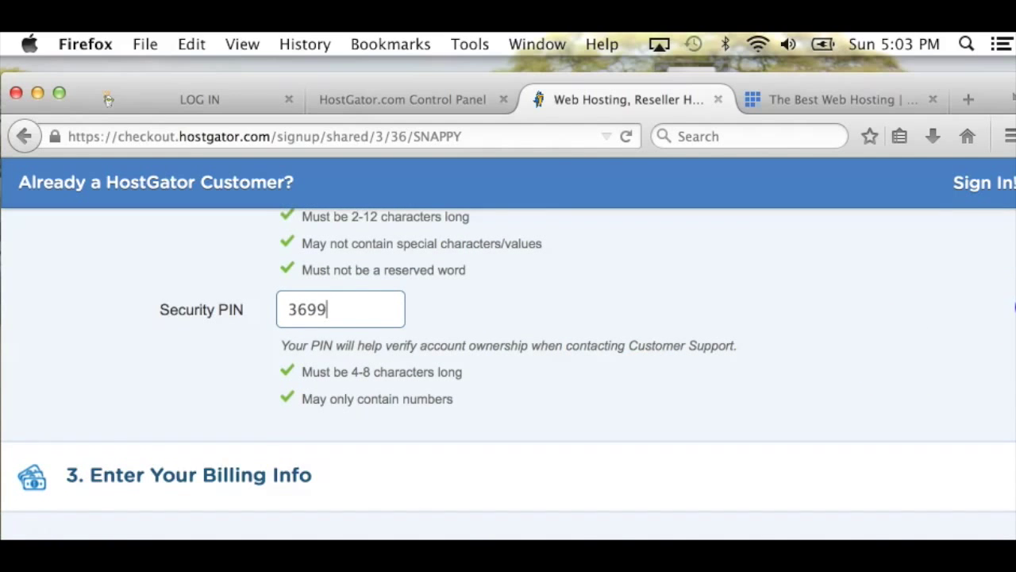
pyautogui.scroll(-3, 1012, 305)
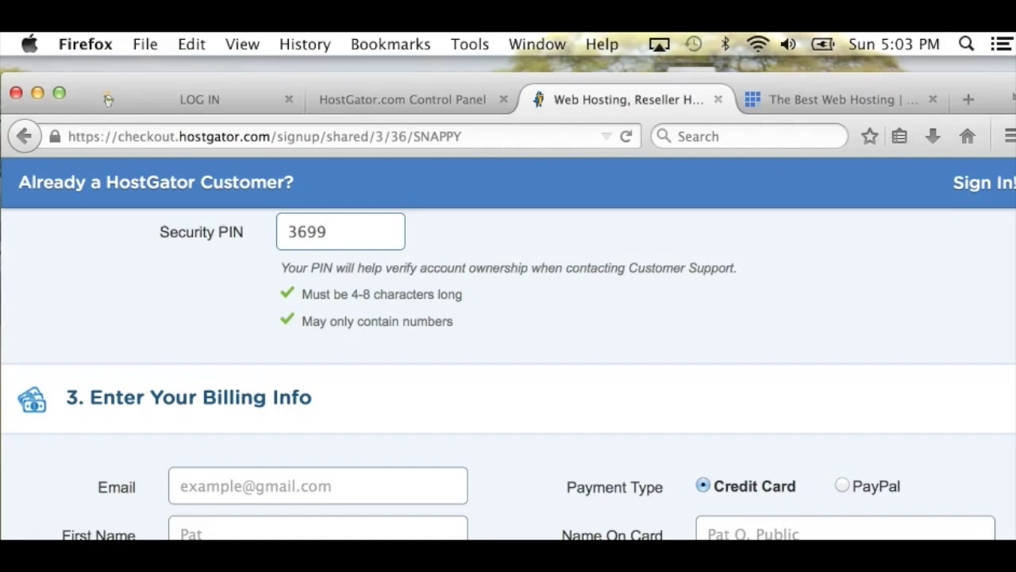
# In the billing info, select PayPal as the payment type instead of credit card
pyautogui.scroll(-5, 509, 373)
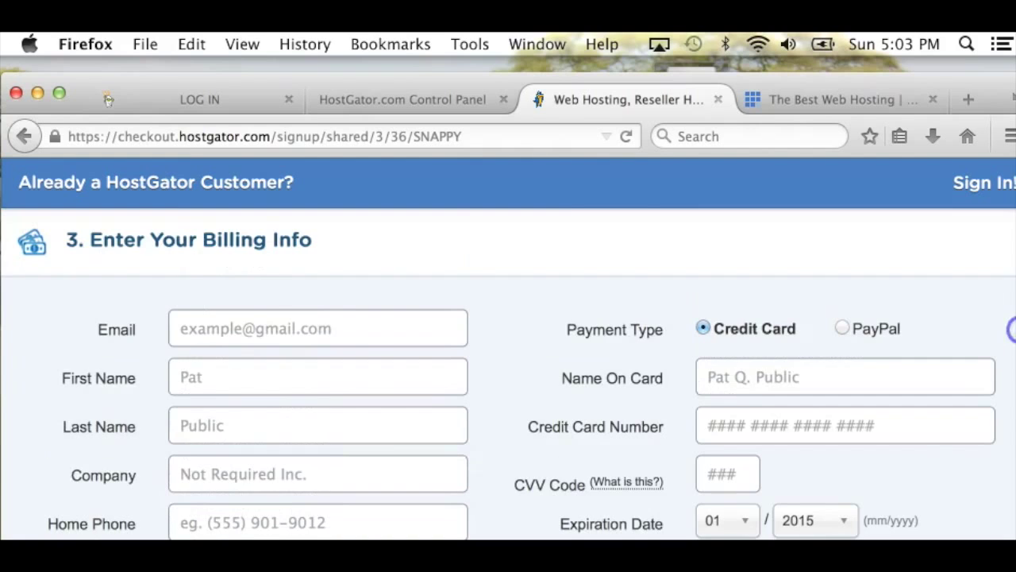
pyautogui.click(320, 327)
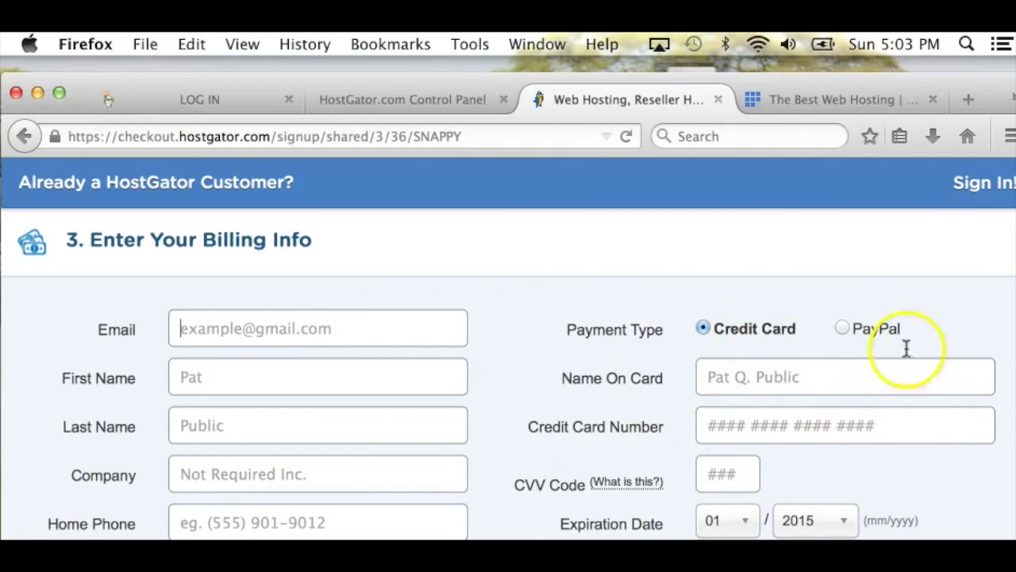
pyautogui.scroll(-1, 1012, 313)
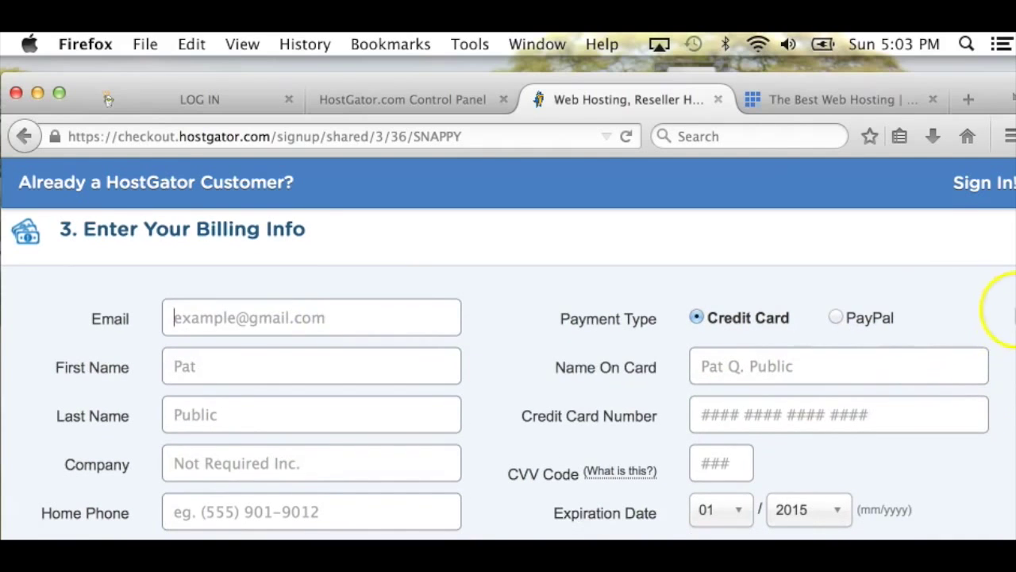
pyautogui.scroll(-3, 1012, 314)
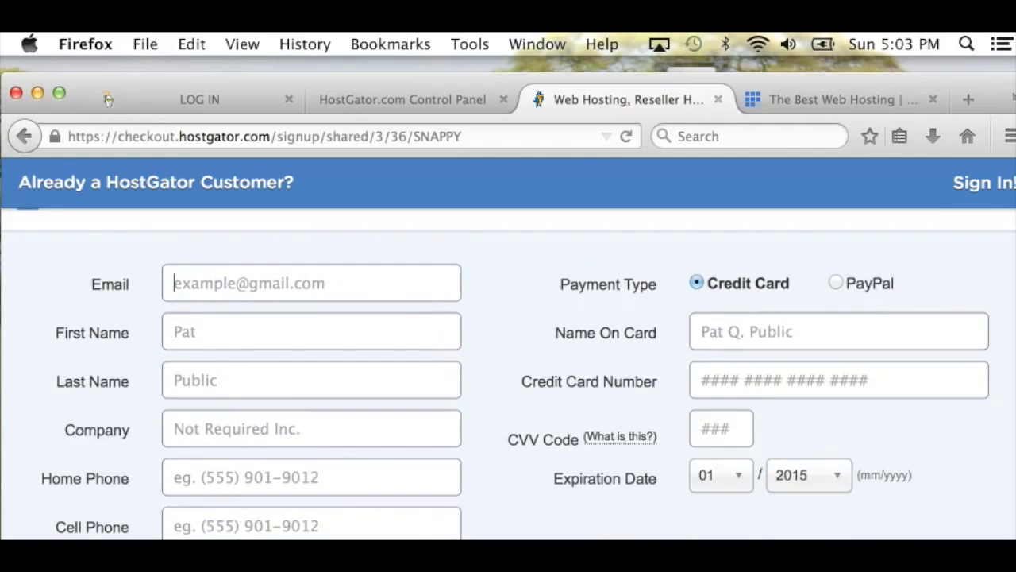
pyautogui.click(836, 283)
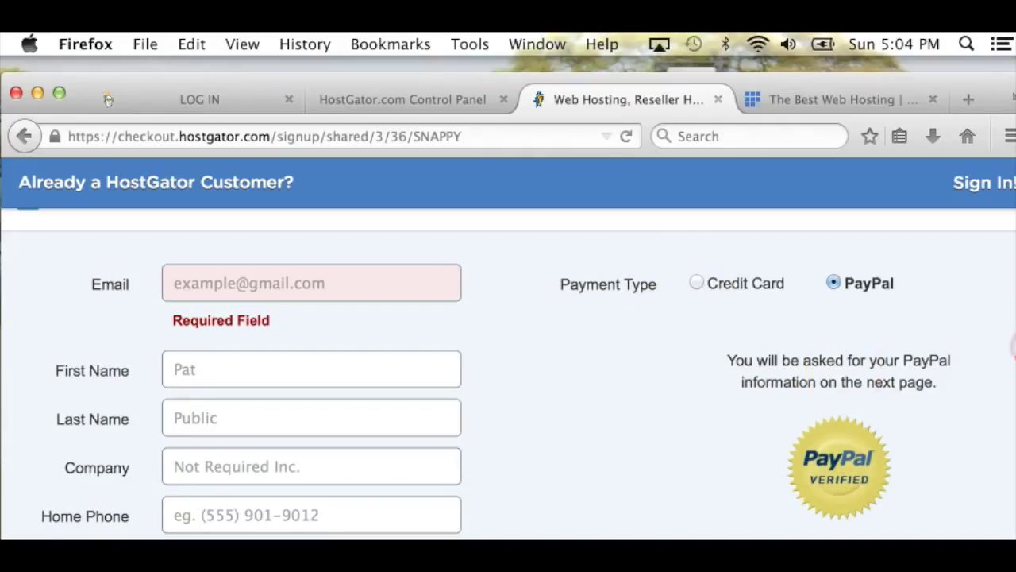
# Uncheck the SiteLock security and CodeGuard Site Backup add-ons in the HostGator order
pyautogui.scroll(-5, 1012, 346)
pyautogui.scroll(-8, 508, 373)
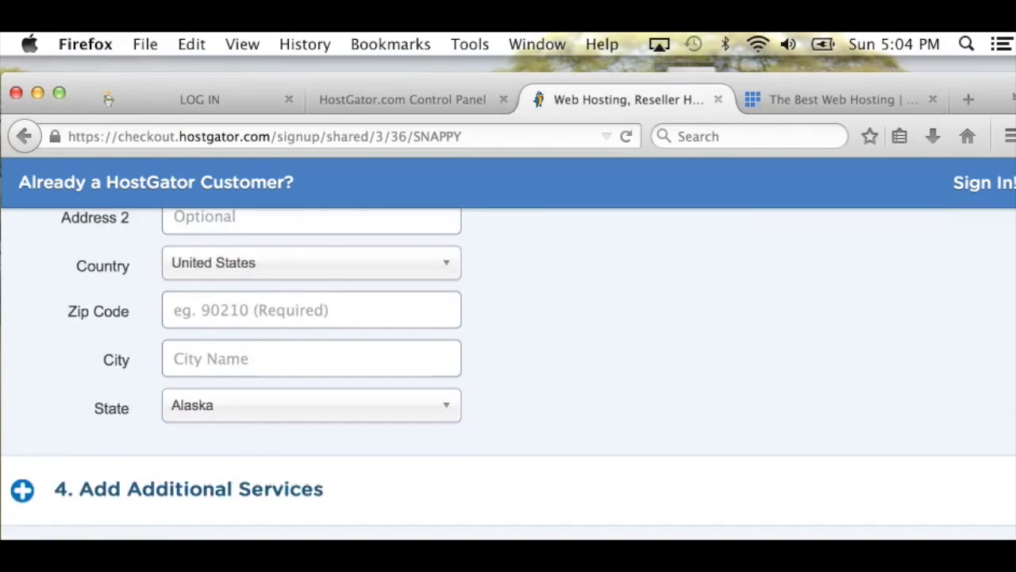
pyautogui.scroll(1, 508, 373)
pyautogui.scroll(-2, 508, 374)
pyautogui.scroll(-1, 513, 374)
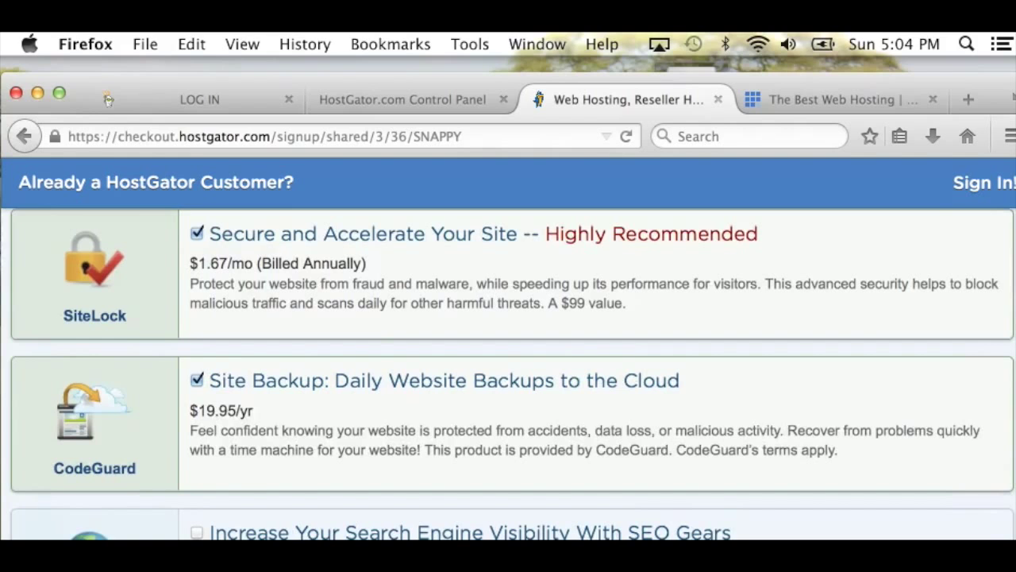
pyautogui.scroll(2, 508, 373)
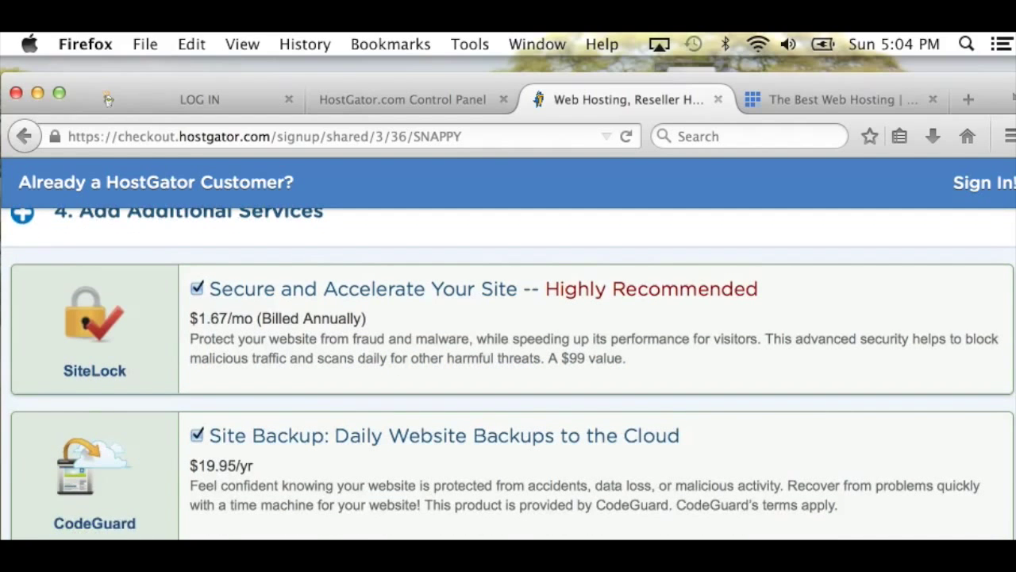
pyautogui.scroll(-1, 508, 373)
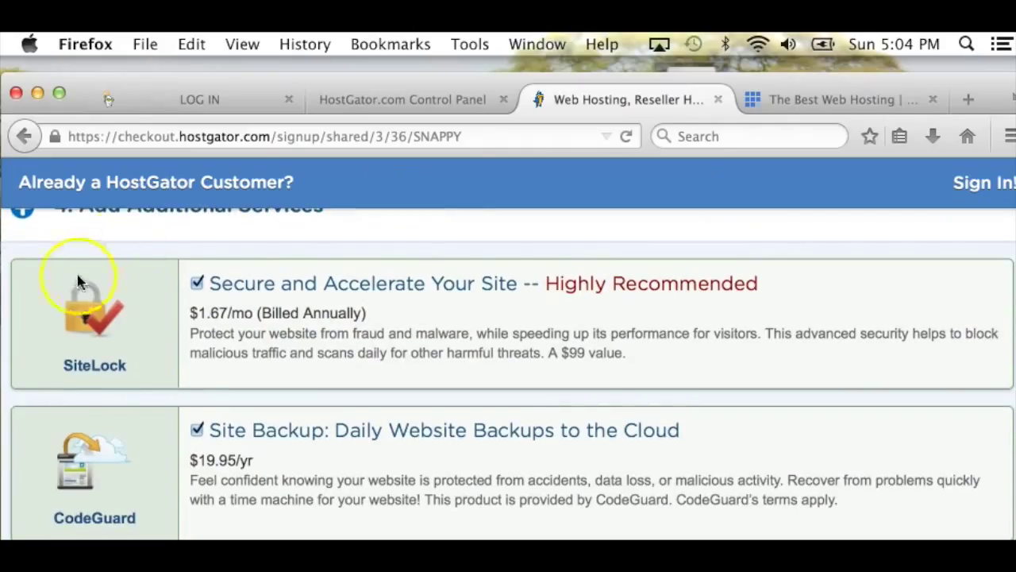
pyautogui.click(196, 285)
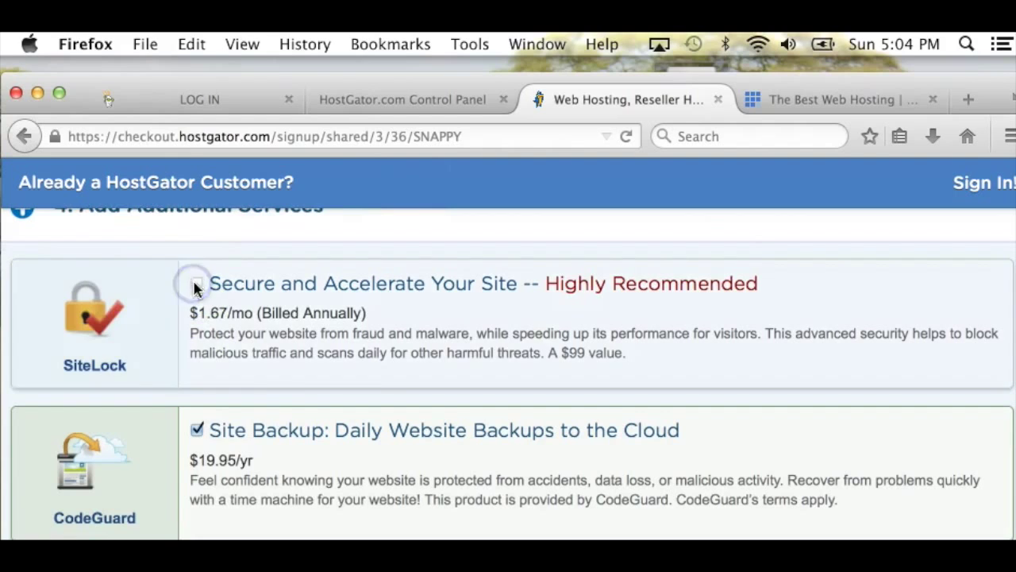
pyautogui.click(197, 433)
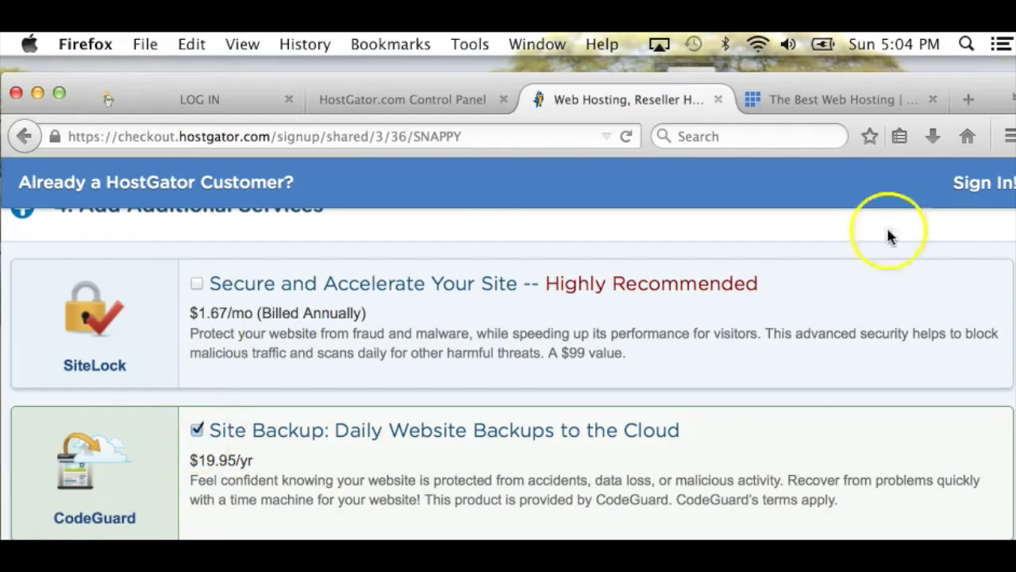
pyautogui.click(195, 430)
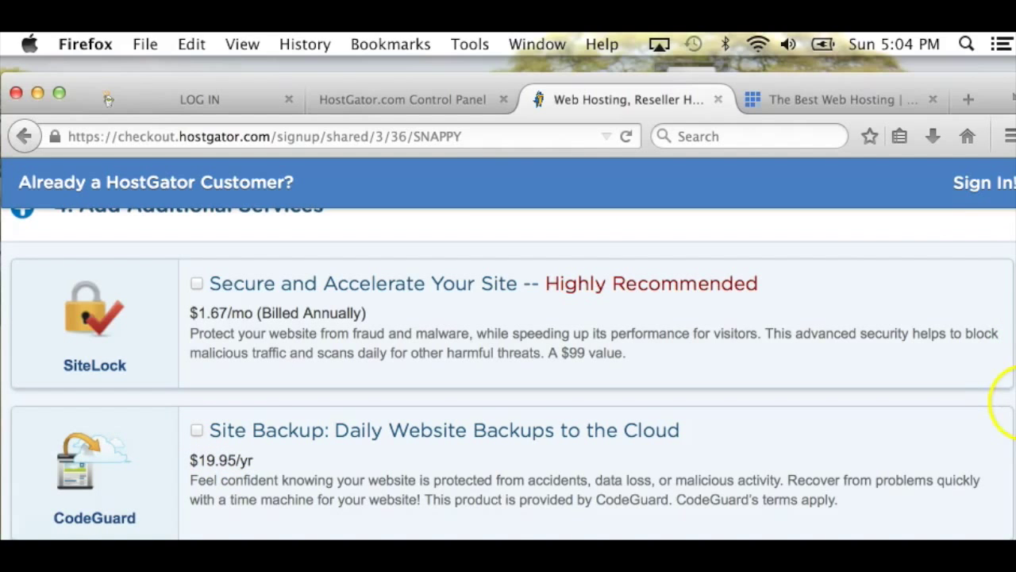
pyautogui.scroll(-2, 1010, 420)
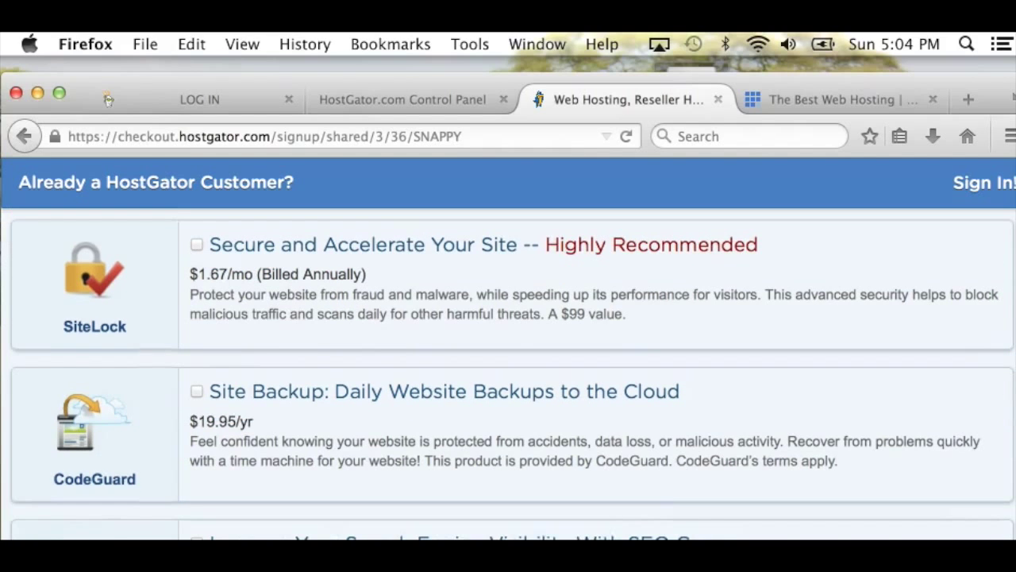
pyautogui.scroll(-5, 508, 373)
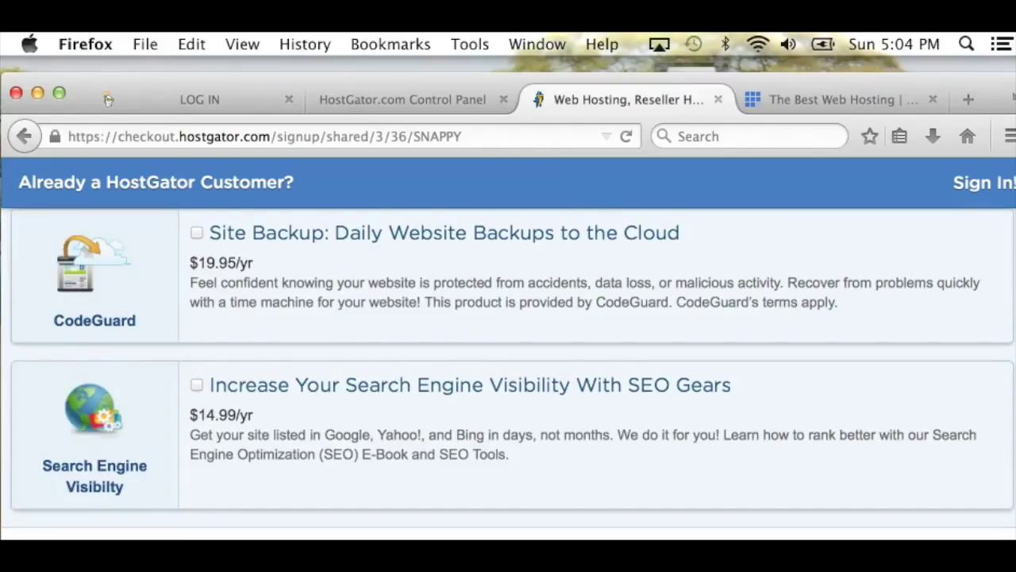
pyautogui.scroll(-2, 508, 367)
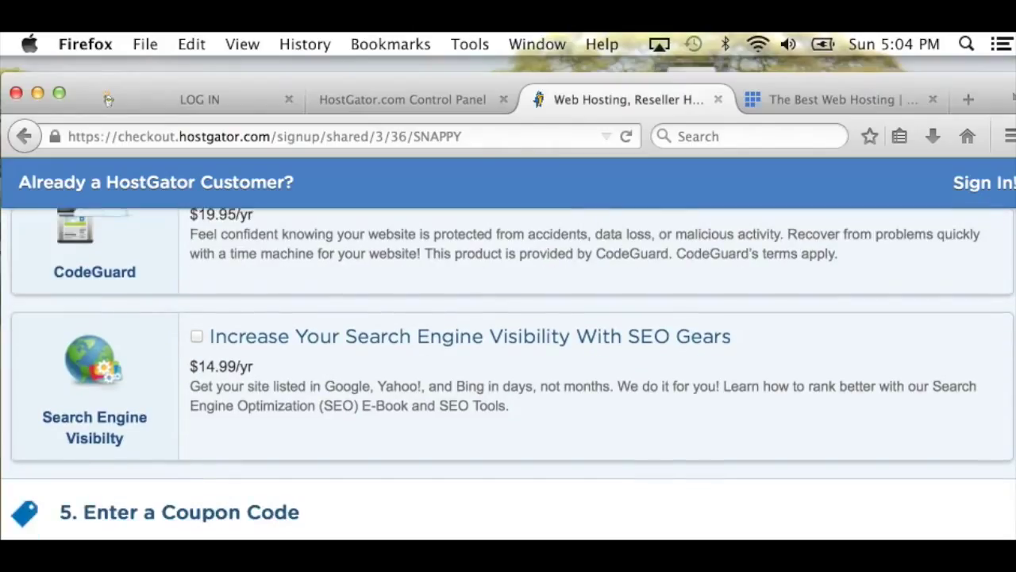
pyautogui.scroll(-1, 508, 365)
pyautogui.scroll(-1, 508, 365)
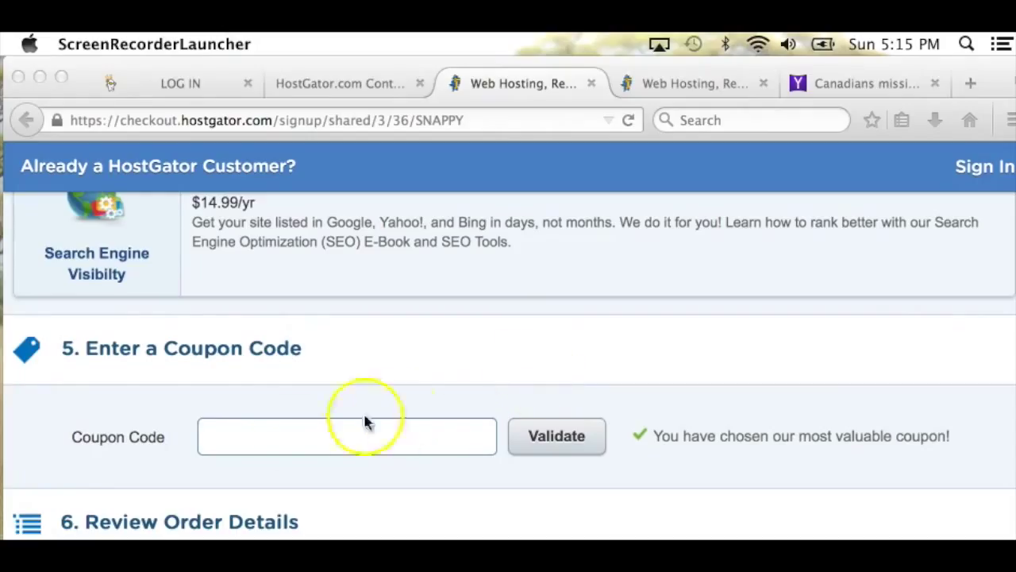
# Validate coupon code aceblogger, cutting $2.49 off the order for $7.46 due
pyautogui.click(273, 437)
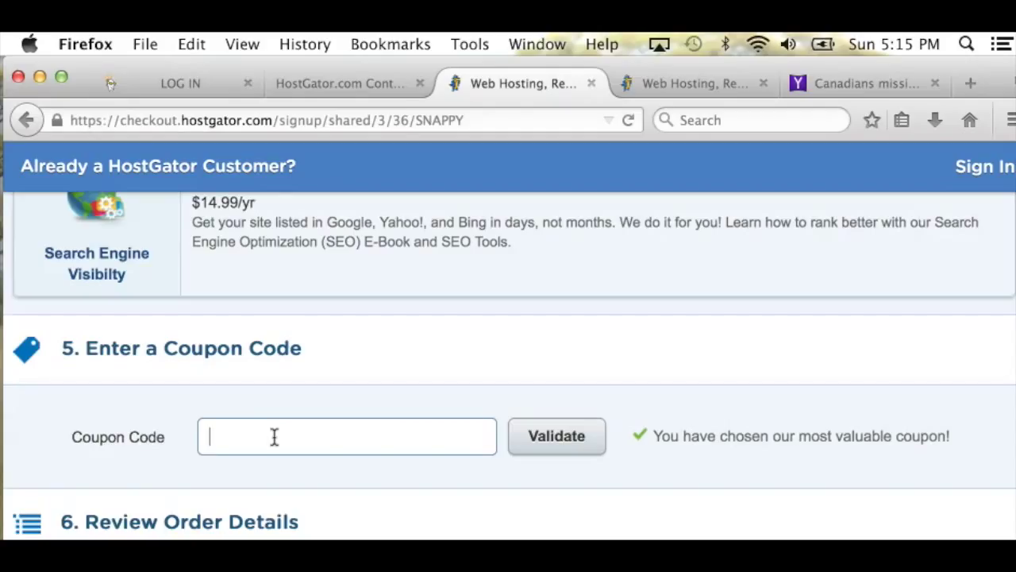
pyautogui.click(274, 436)
pyautogui.write('aceblogger')
pyautogui.click(573, 454)
pyautogui.click(565, 447)
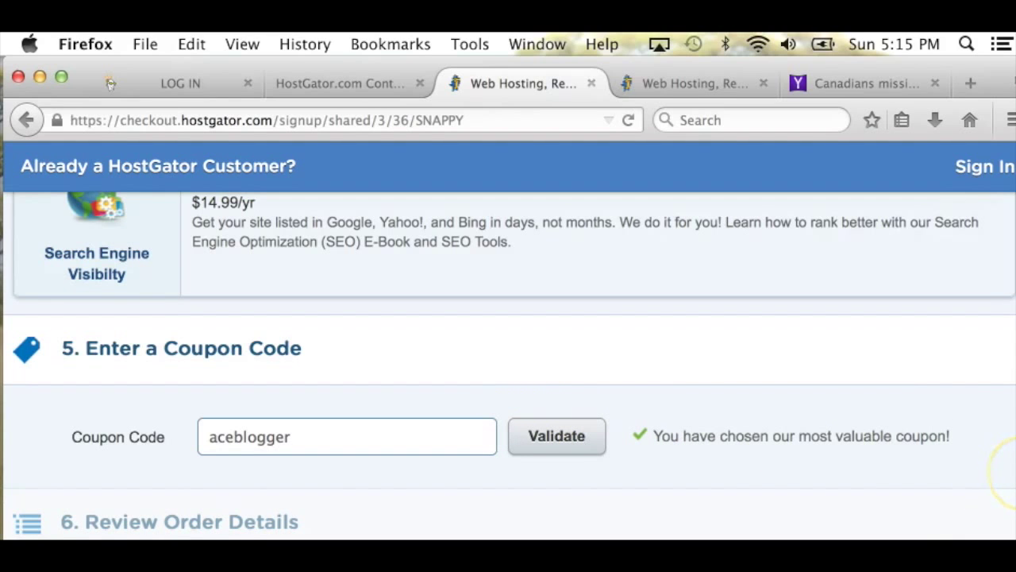
pyautogui.scroll(-1, 1010, 473)
pyautogui.scroll(-5, 1009, 449)
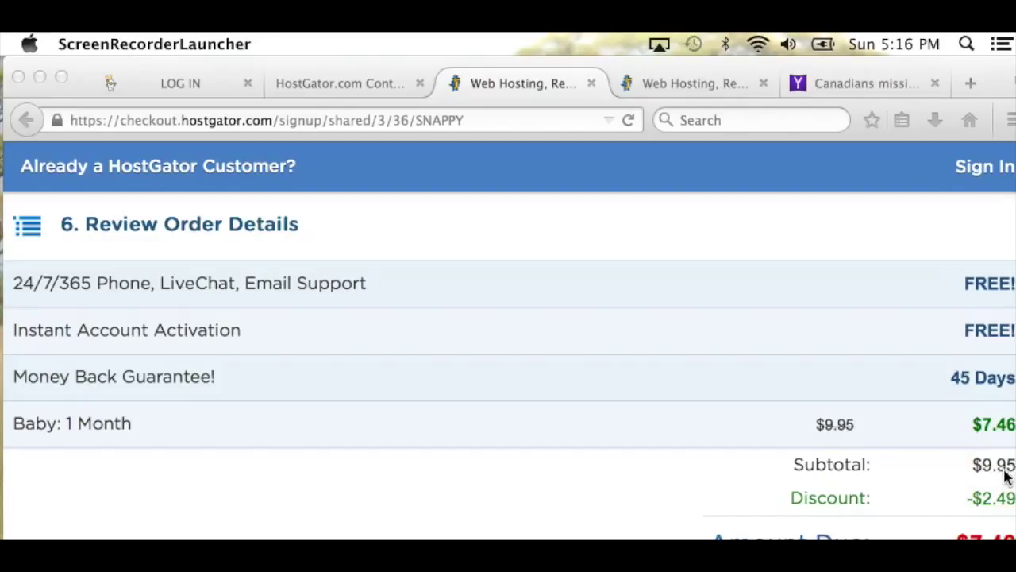
# Accept the Terms of Service and check out the Baby 1 Month hosting order
pyautogui.scroll(-1, 1004, 475)
pyautogui.hscroll(1, 1004, 474)
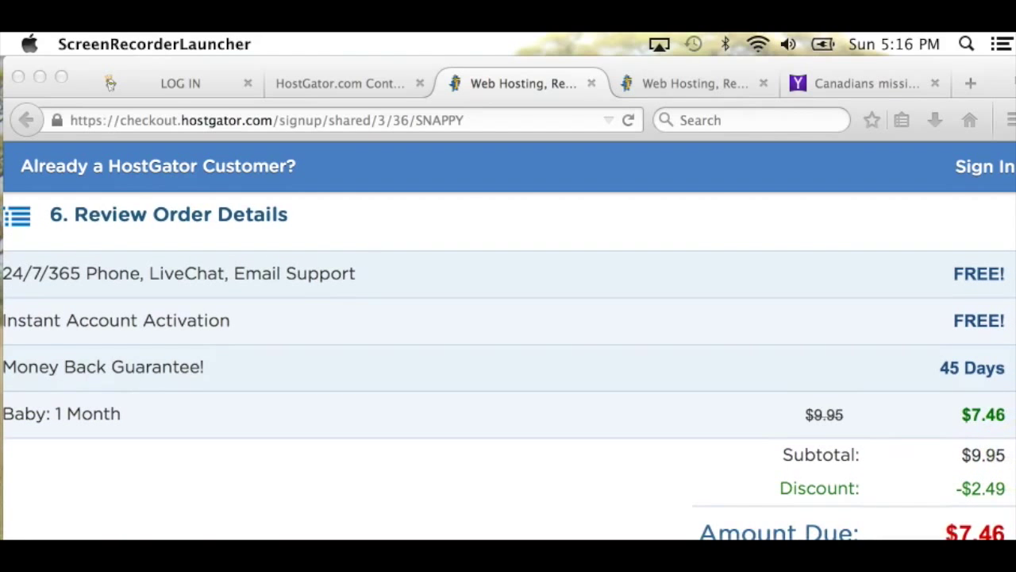
pyautogui.click(110, 83)
pyautogui.scroll(-2, 110, 84)
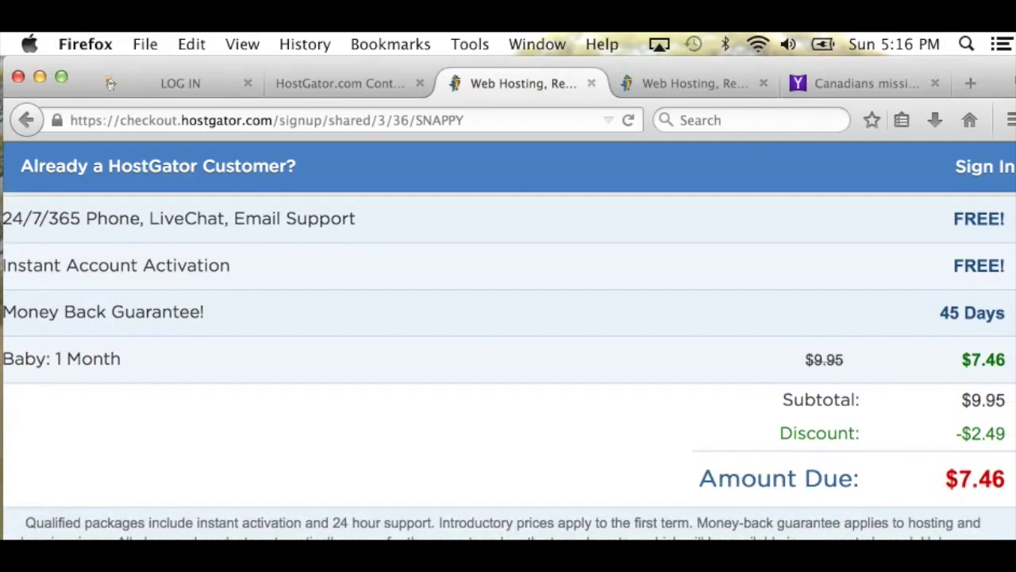
pyautogui.scroll(-3, 420, 445)
pyautogui.scroll(1, 420, 445)
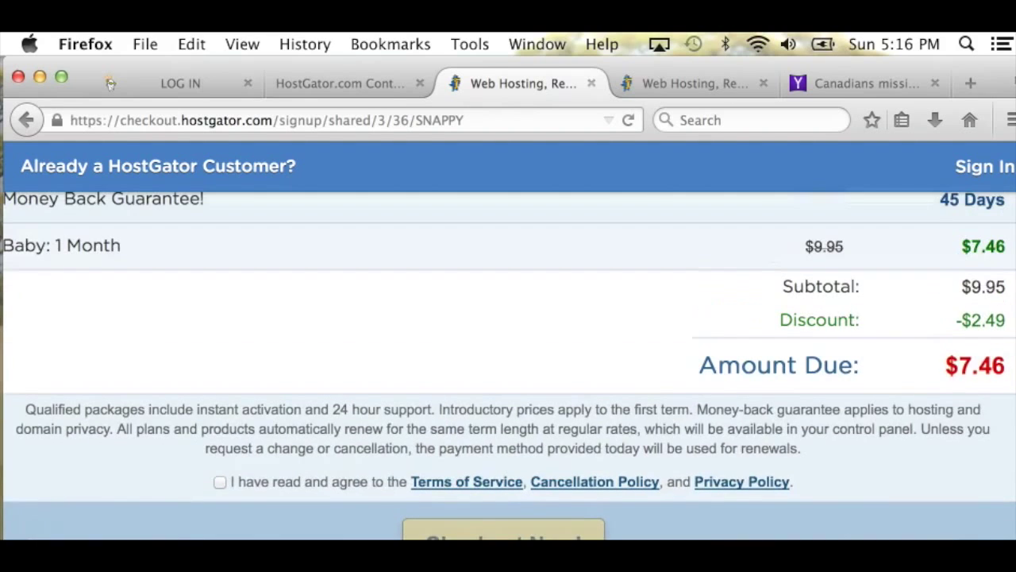
pyautogui.click(220, 482)
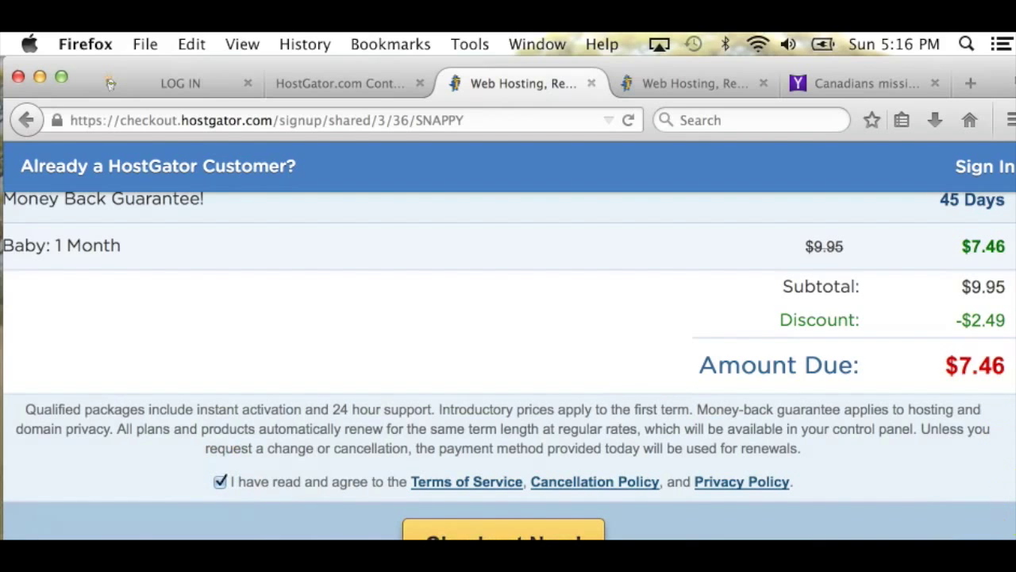
pyautogui.scroll(-5, 508, 365)
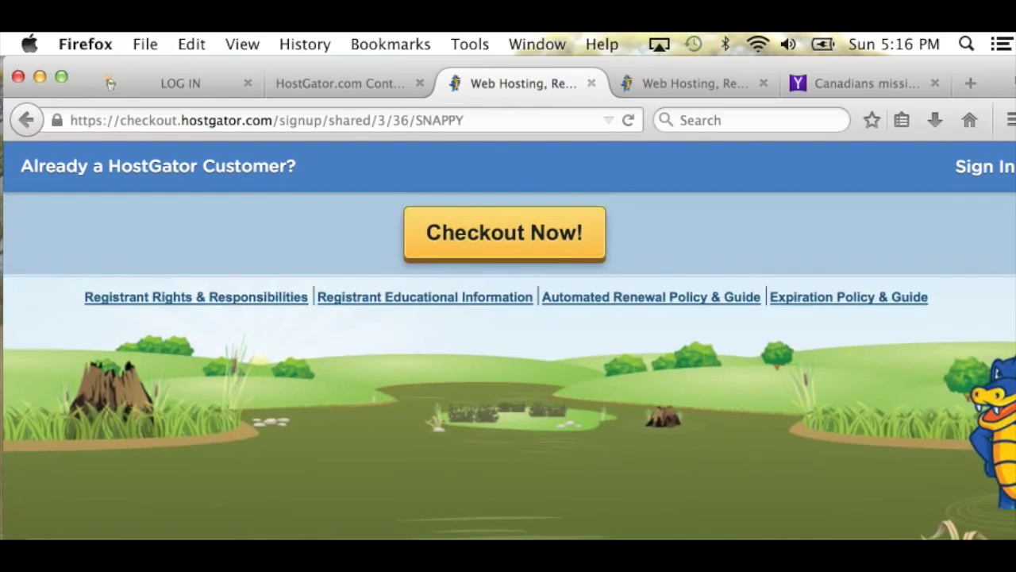
pyautogui.click(486, 238)
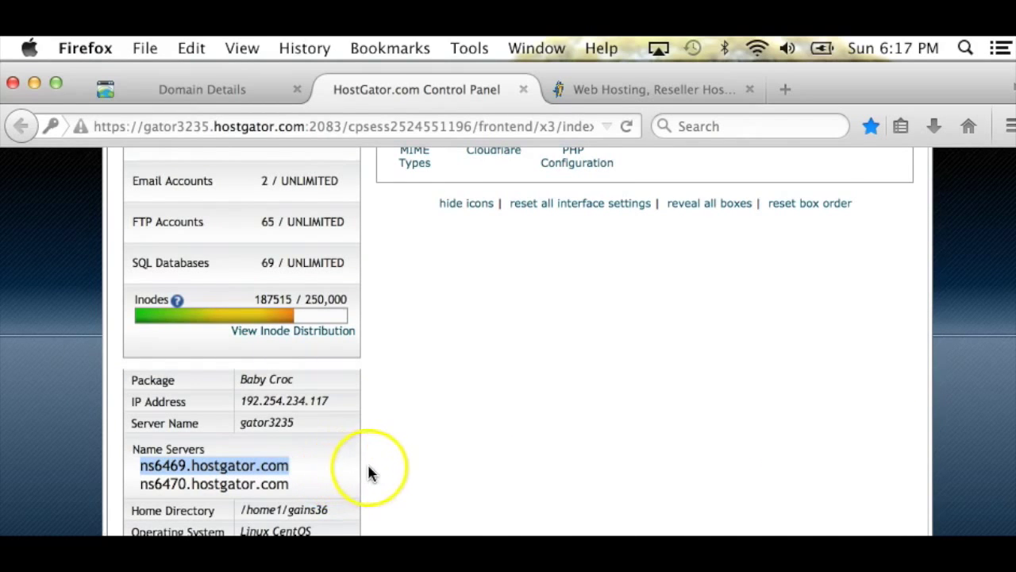
# Select ns6469.hostgator.com under Name Servers and copy it to the clipboard
pyautogui.click(287, 472)
pyautogui.scroll(-1, 288, 472)
pyautogui.moveTo(291, 449); pyautogui.dragTo(142, 448)
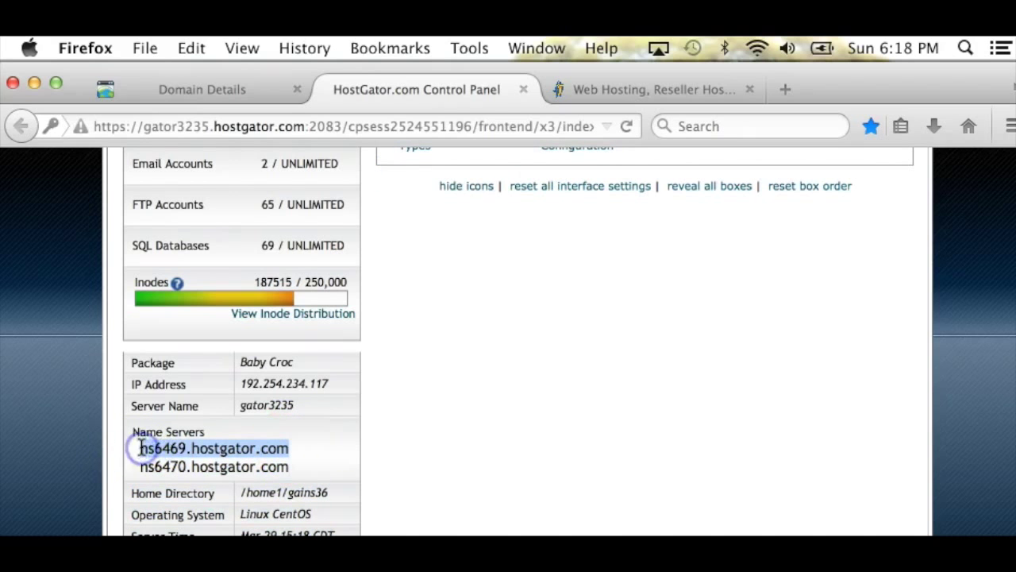
pyautogui.rightClick(142, 448)
pyautogui.click(197, 325)
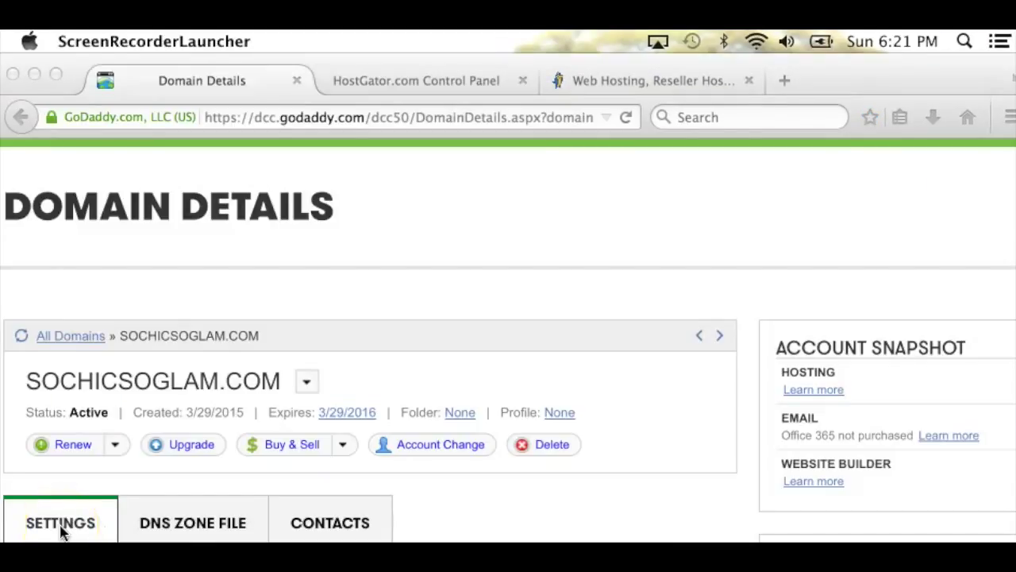
pyautogui.click(905, 215)
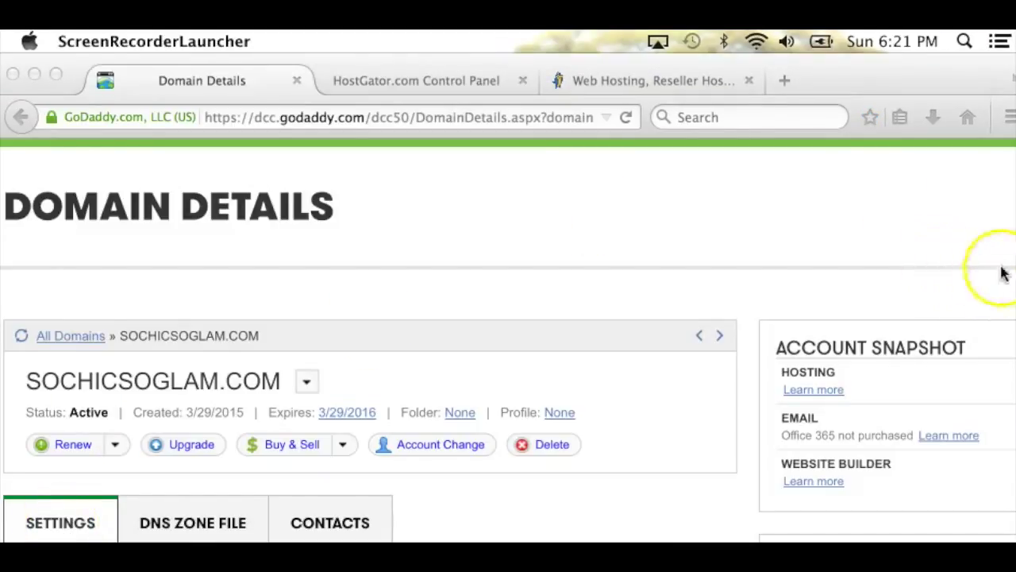
pyautogui.click(1013, 231)
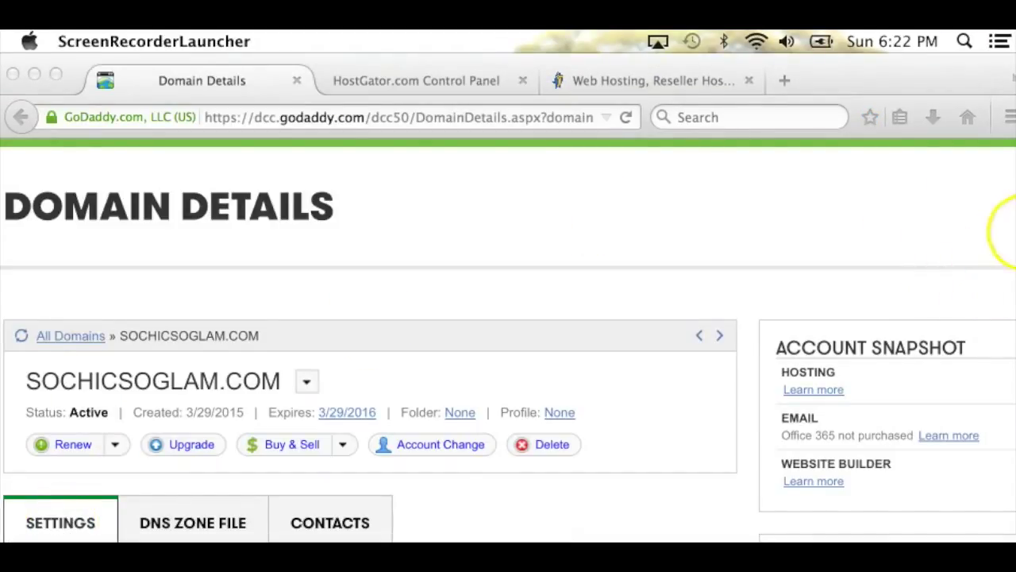
pyautogui.rightClick(1010, 229)
pyautogui.press('Escape')
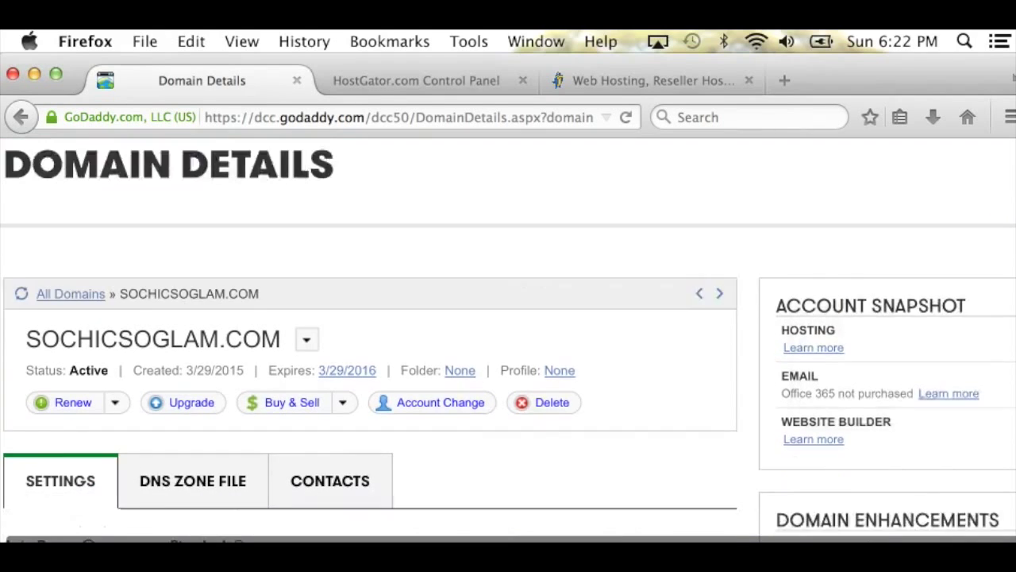
pyautogui.scroll(-5, 508, 340)
pyautogui.scroll(-2, 508, 340)
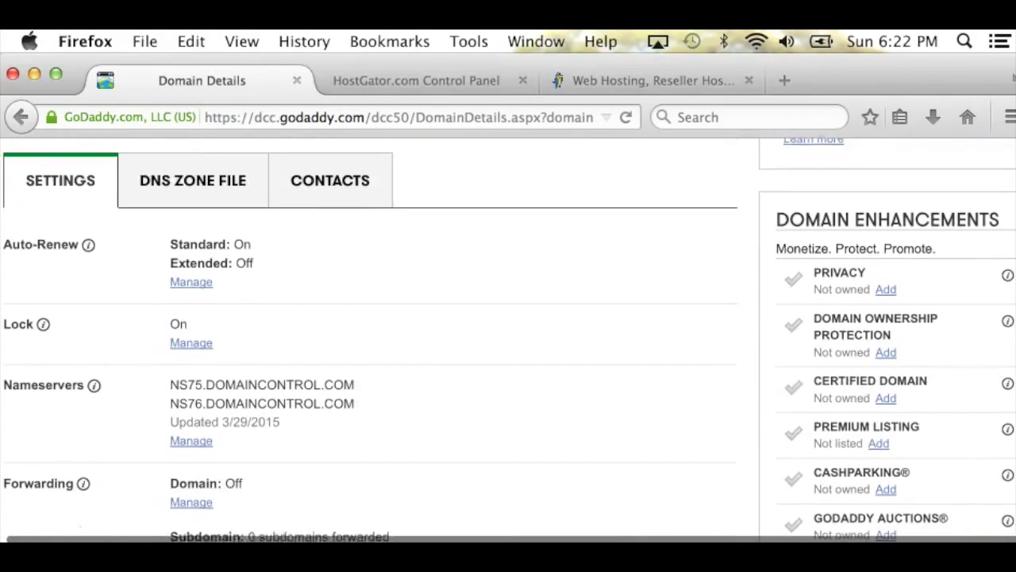
pyautogui.click(233, 223)
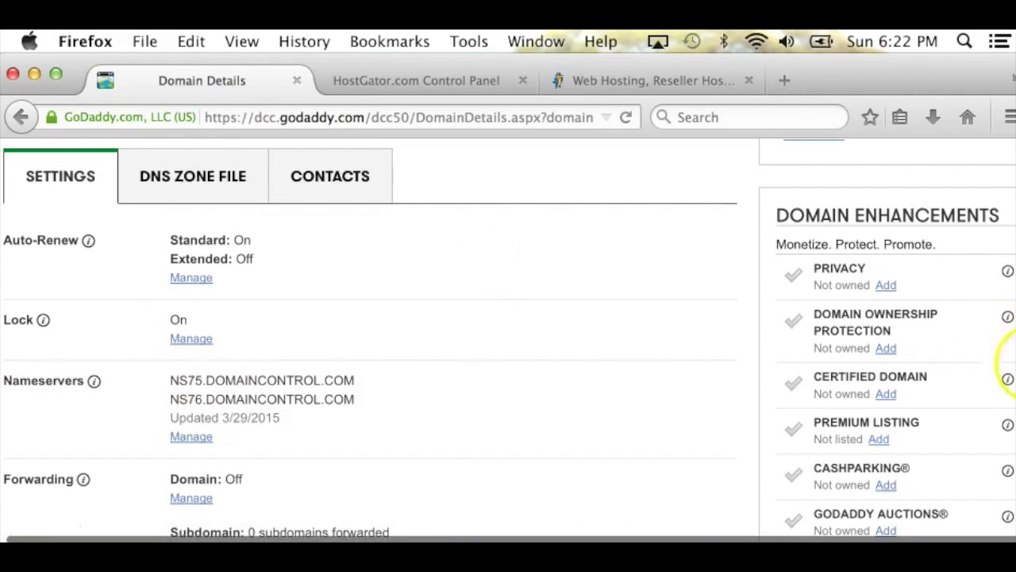
pyautogui.scroll(2, 997, 374)
pyautogui.scroll(5, 508, 340)
pyautogui.scroll(-8, 508, 340)
pyautogui.click(80, 314)
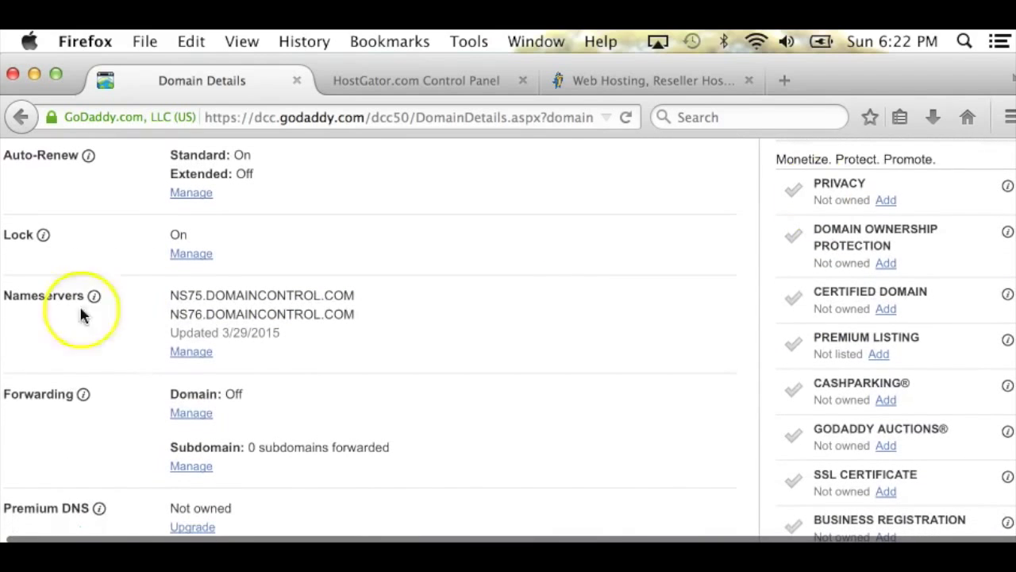
# Set the sochicsoglam.com nameserver setup to Custom and bring up the Add Nameserver form
pyautogui.click(202, 354)
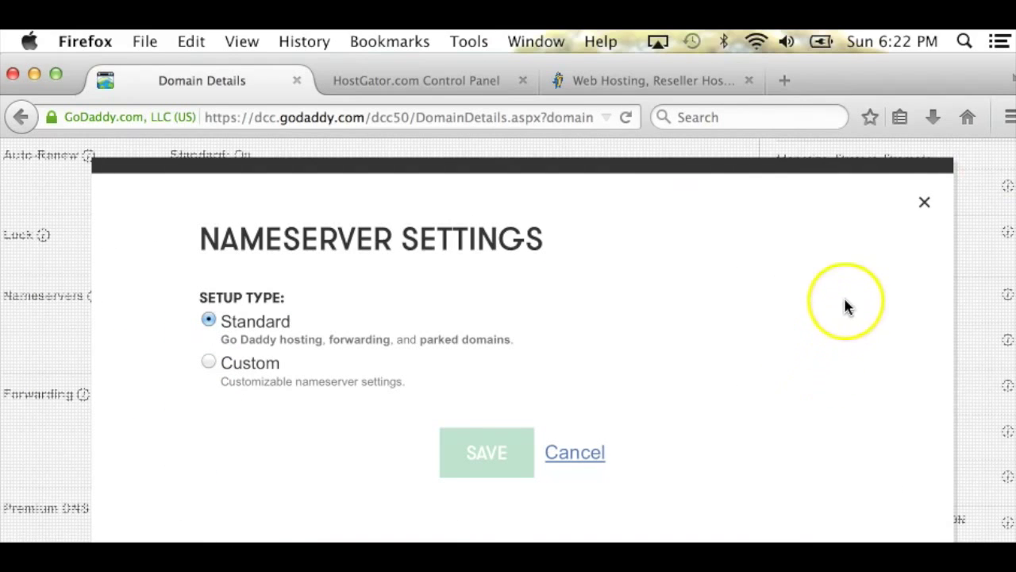
pyautogui.click(209, 361)
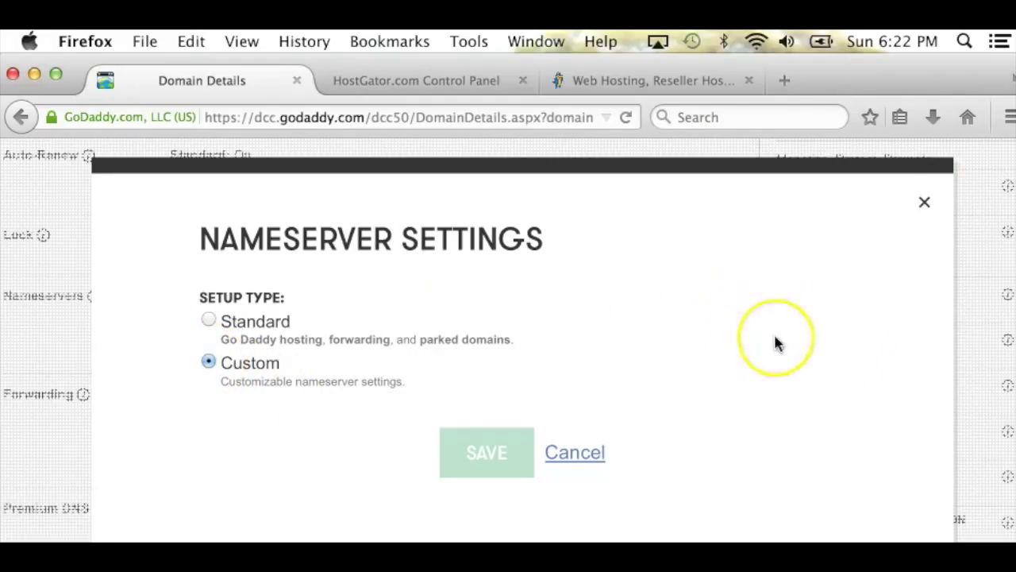
pyautogui.click(395, 80)
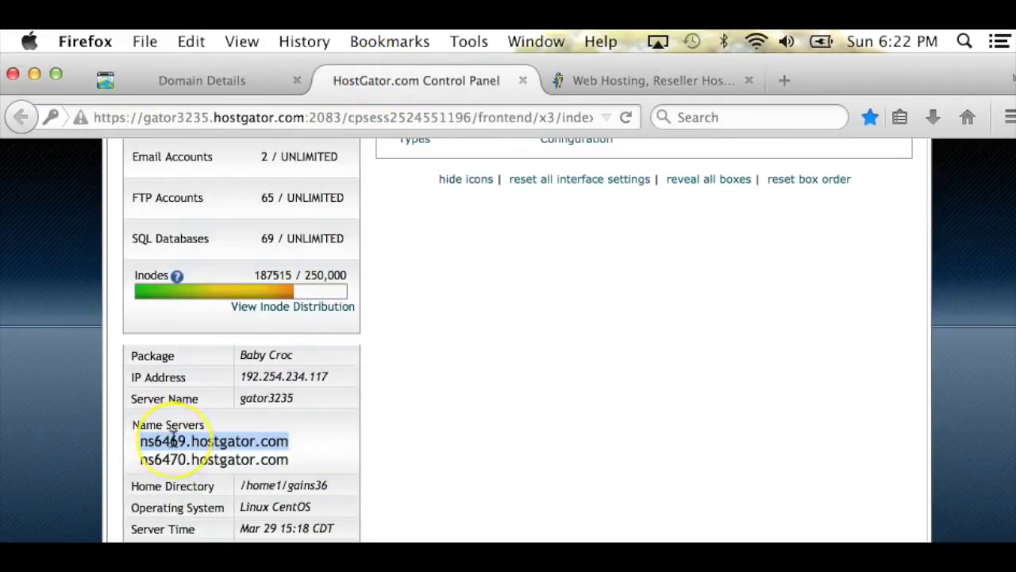
pyautogui.click(224, 78)
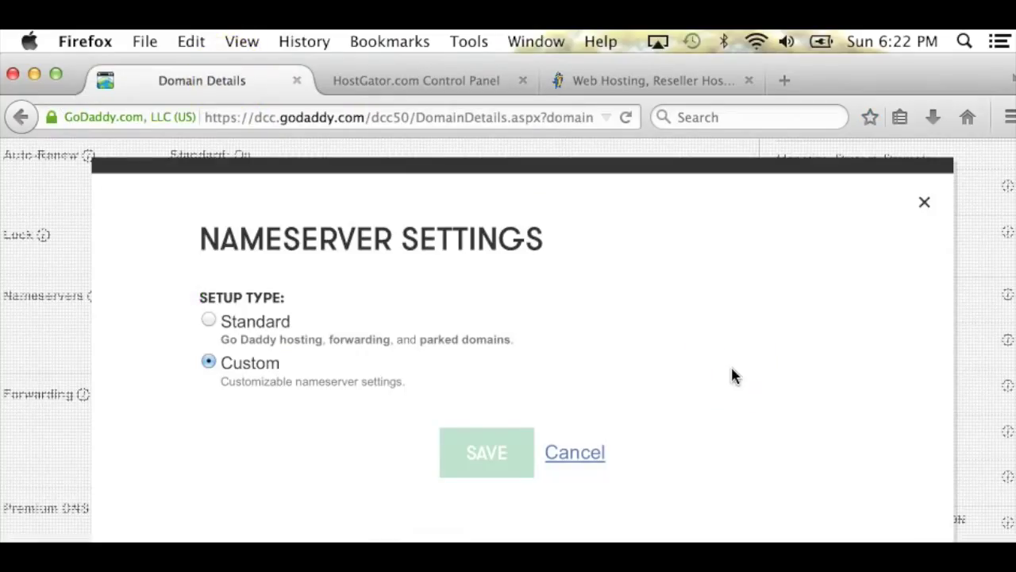
pyautogui.click(799, 351)
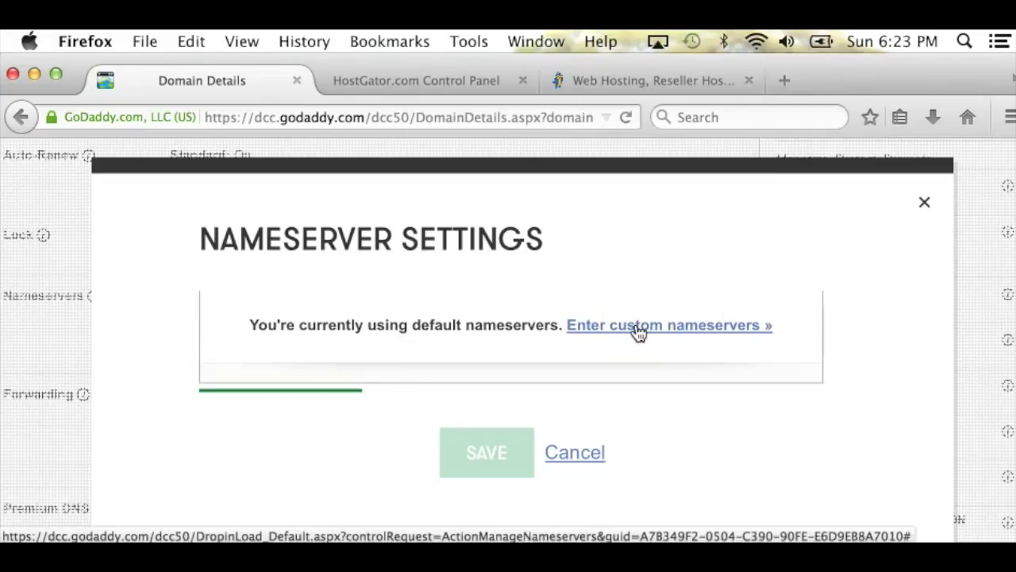
pyautogui.click(639, 327)
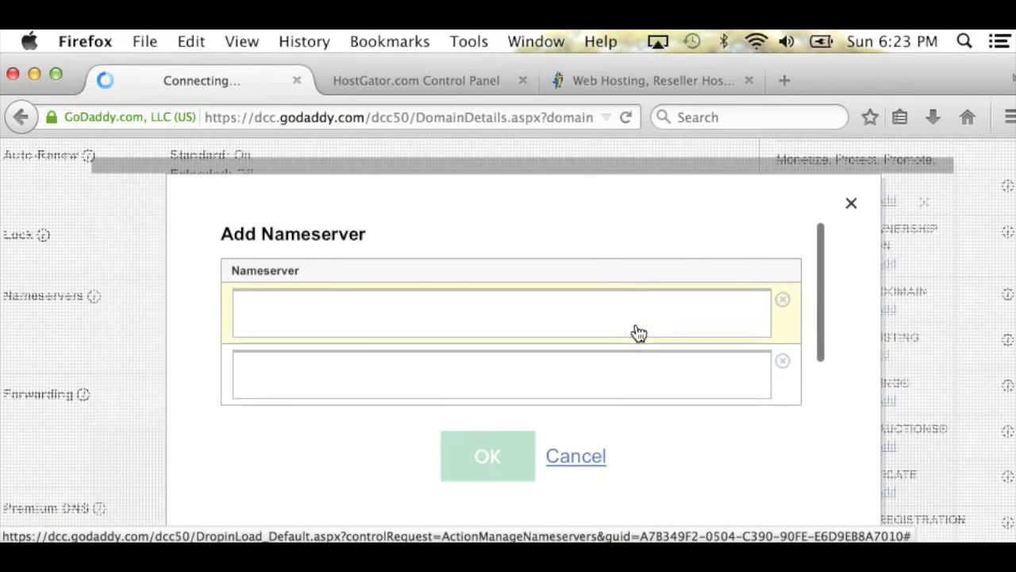
# Paste ns6469.hostgator.com as the first nameserver and copy ns6470.hostgator.com from cPanel
pyautogui.click(273, 312)
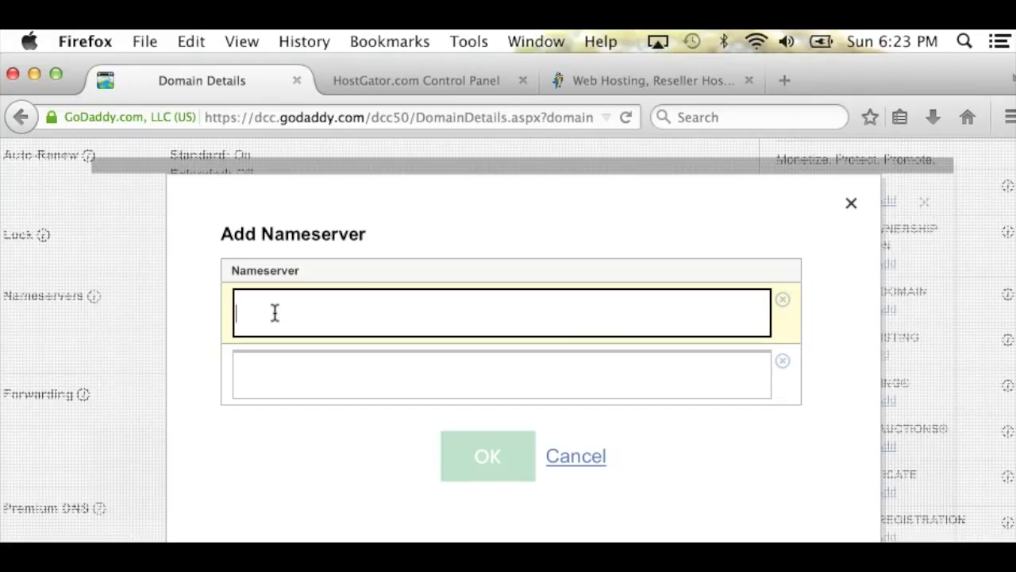
pyautogui.press('super+v')
pyautogui.click(278, 357)
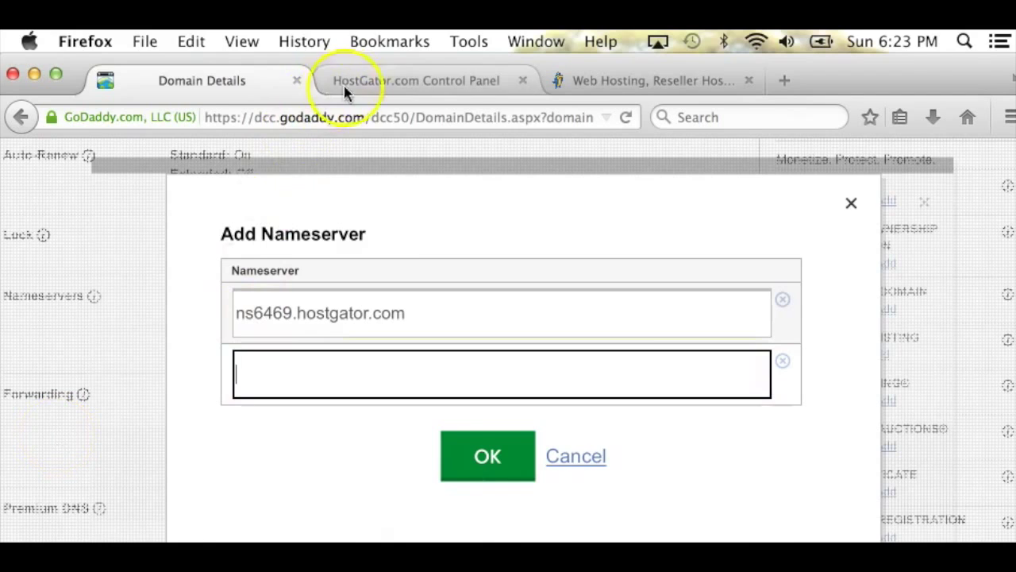
pyautogui.click(375, 85)
pyautogui.moveTo(295, 459); pyautogui.dragTo(155, 459)
pyautogui.rightClick(155, 458)
pyautogui.click(199, 339)
pyautogui.click(248, 76)
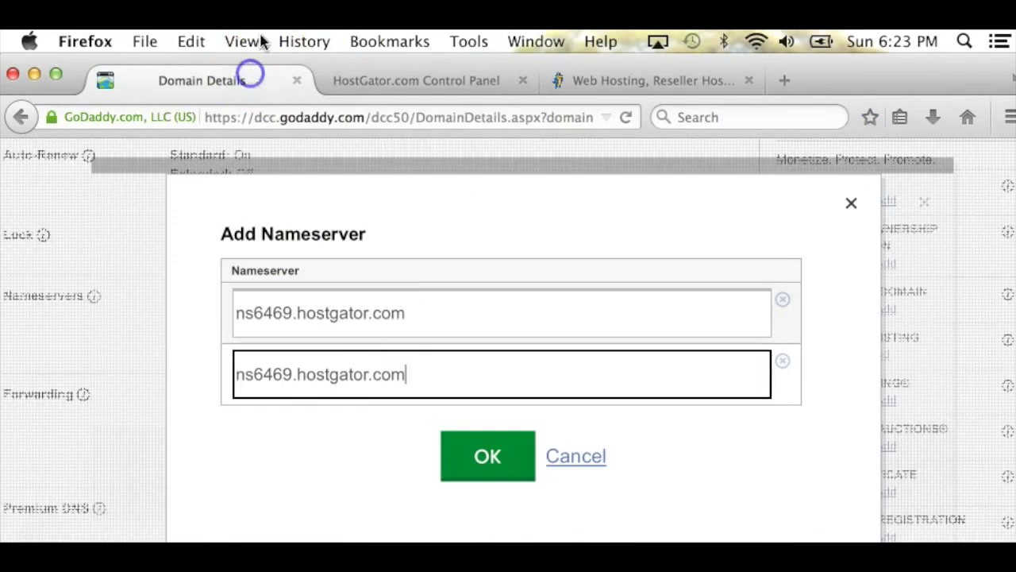
# Paste ns6470.hostgator.com as the second nameserver, confirm, and save the change
pyautogui.rightClick(412, 374)
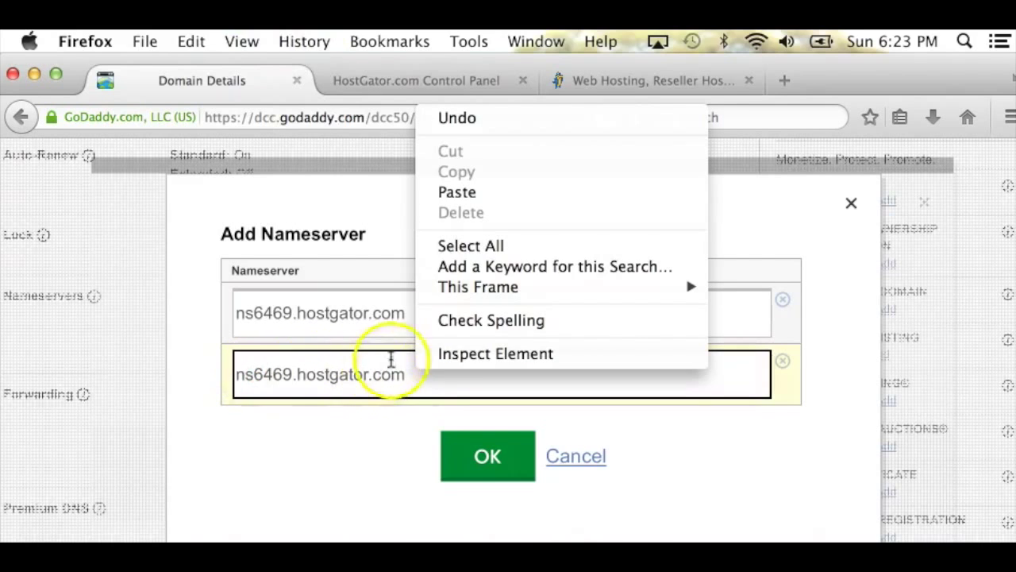
pyautogui.click(457, 246)
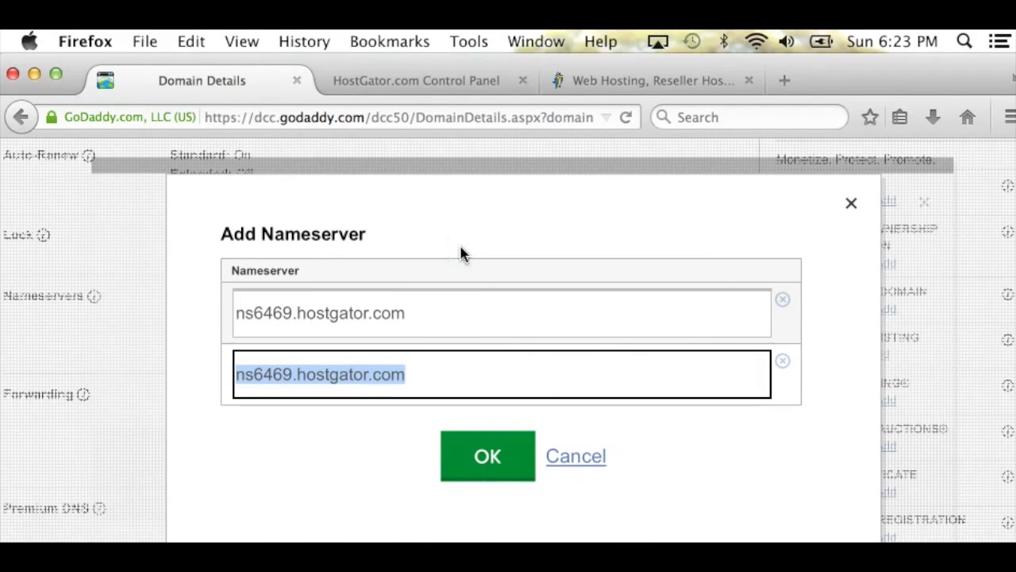
pyautogui.press('super+v')
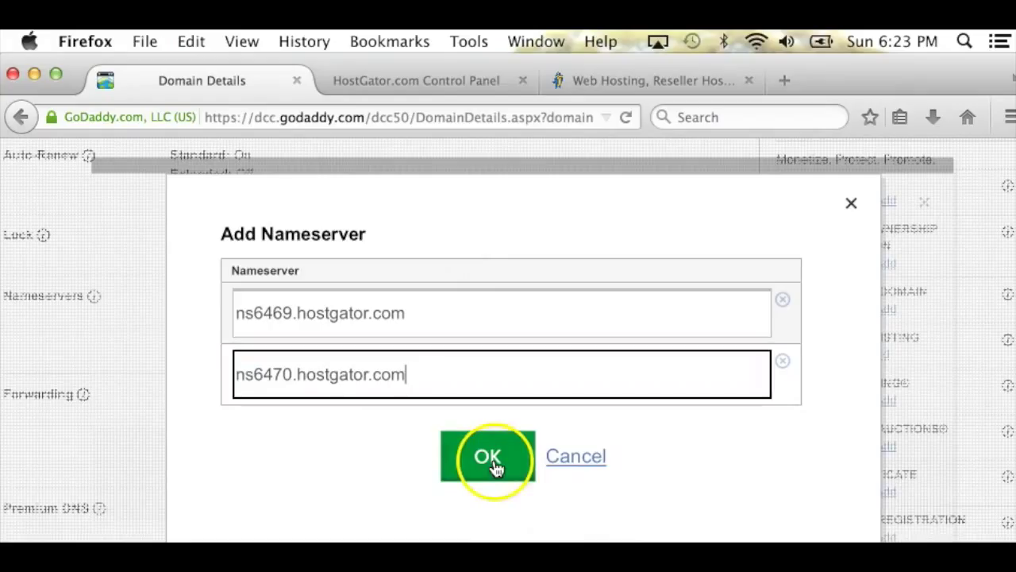
pyautogui.click(492, 465)
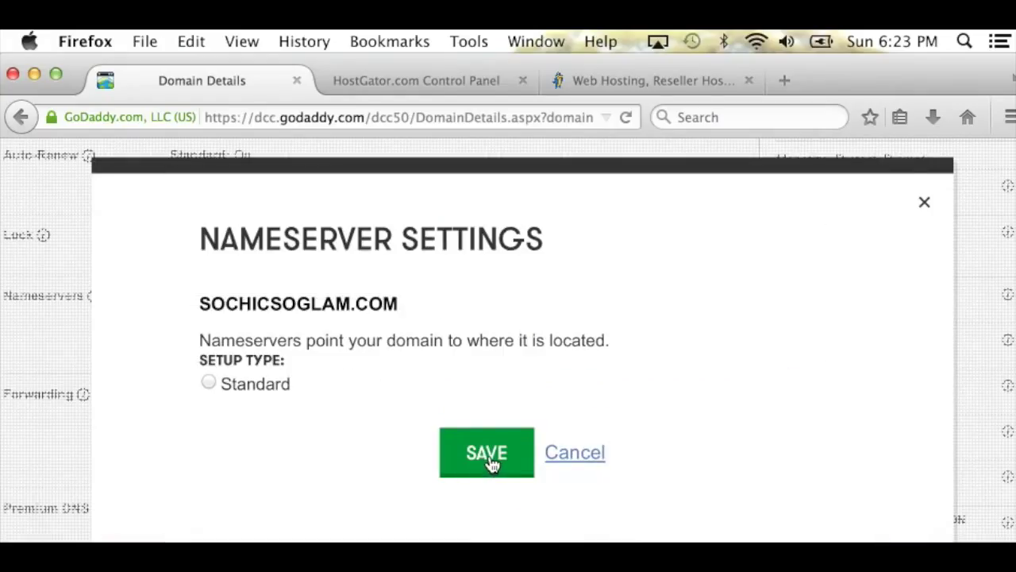
pyautogui.click(492, 464)
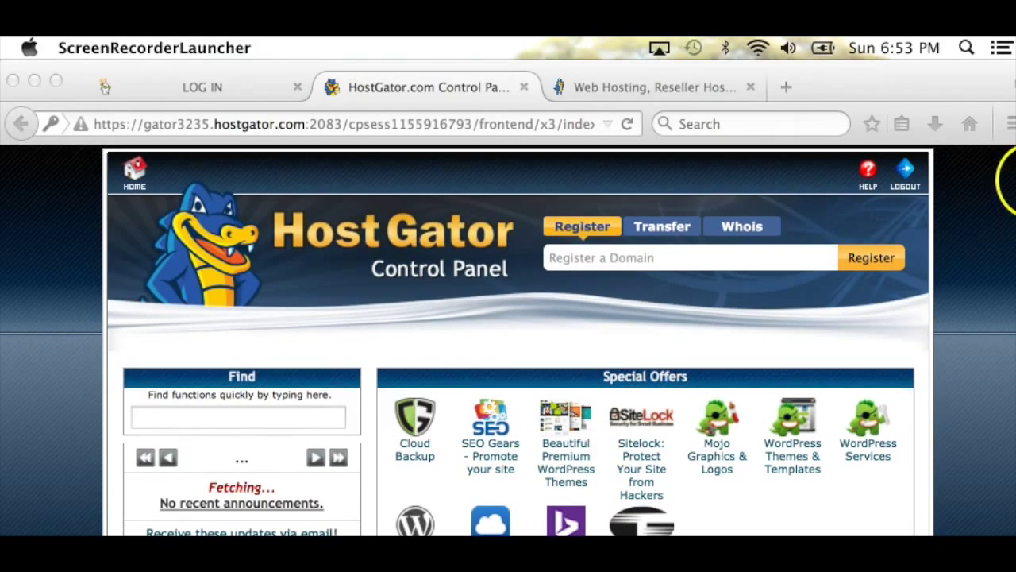
# Open Addon Domains from the Domains section of HostGator cPanel
pyautogui.click(1008, 180)
pyautogui.scroll(-5, 1008, 180)
pyautogui.scroll(-3, 520, 340)
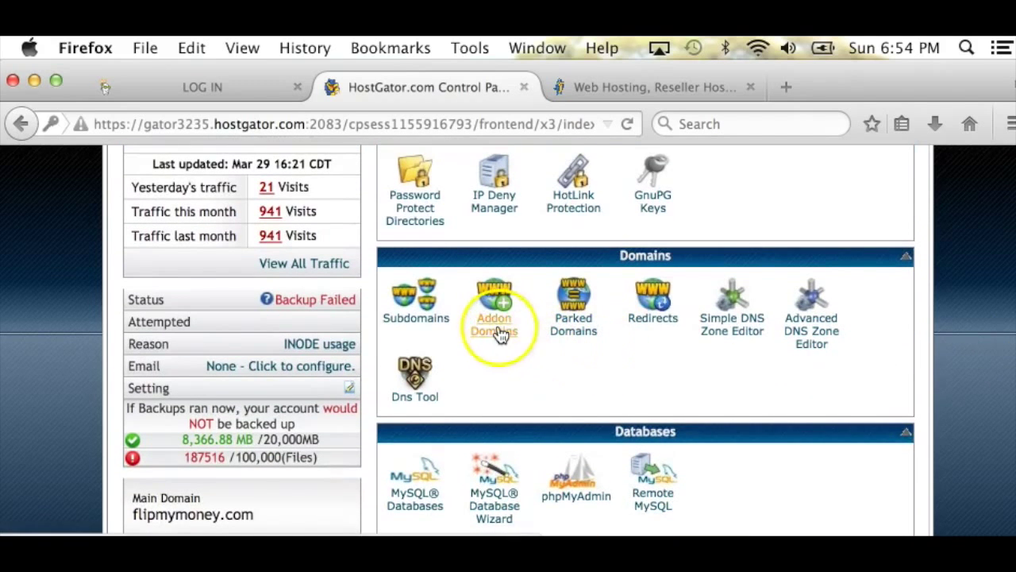
pyautogui.click(495, 330)
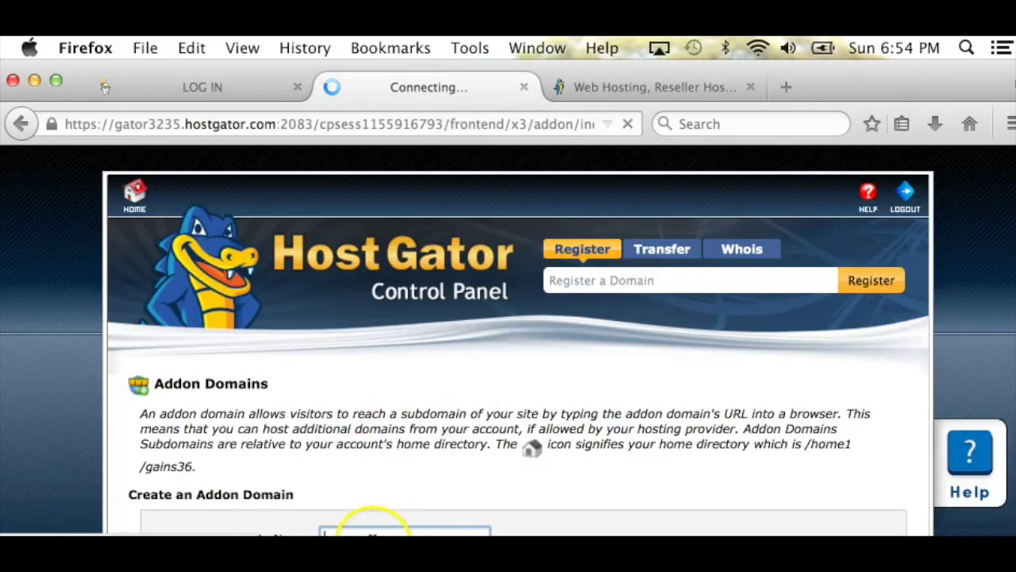
# Enter the new domain sochicsoglam.com, let the subdomain auto-fill, and enter the password twice
pyautogui.click(369, 533)
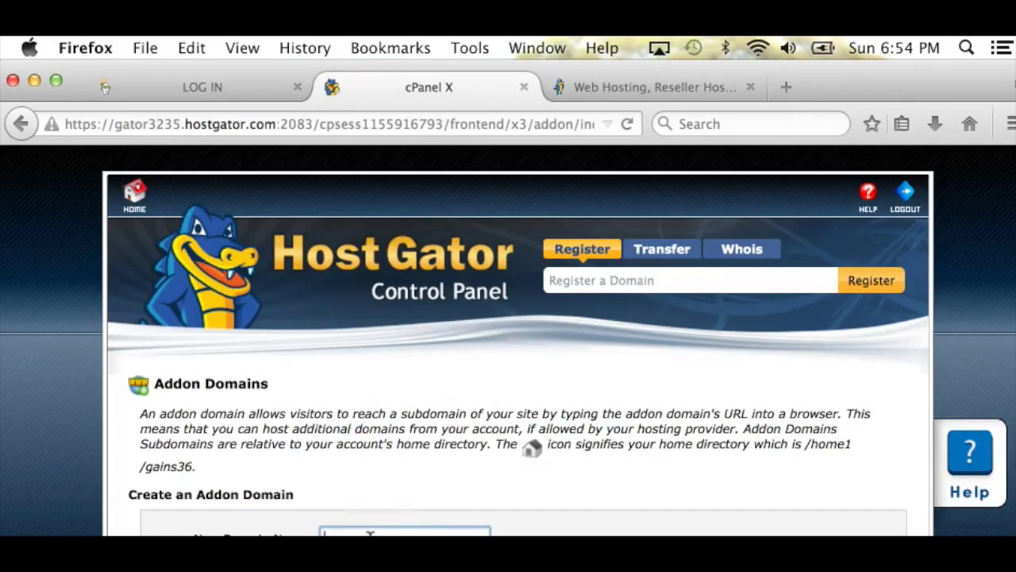
pyautogui.write('g')
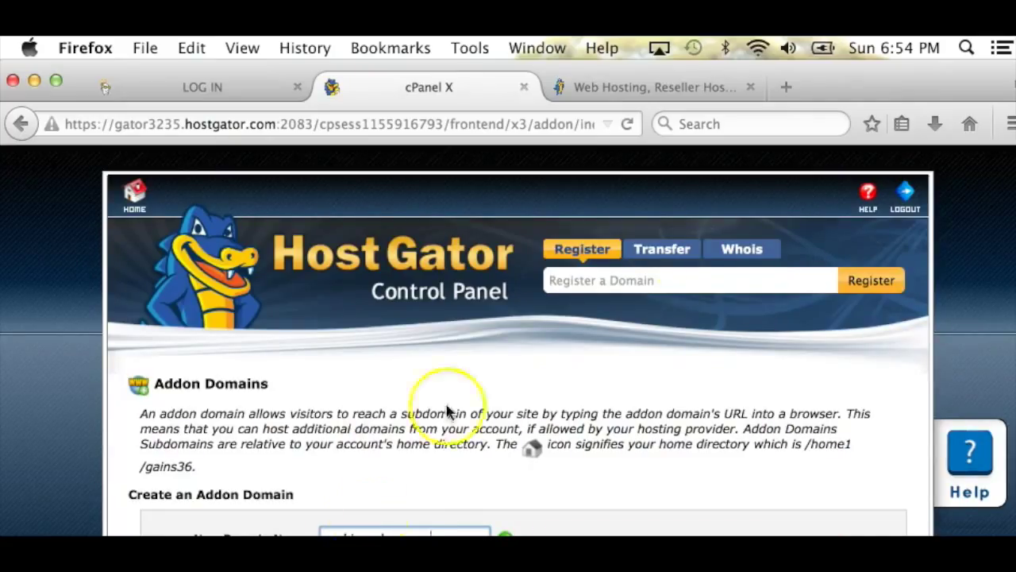
pyautogui.scroll(-5, 1008, 293)
pyautogui.click(424, 302)
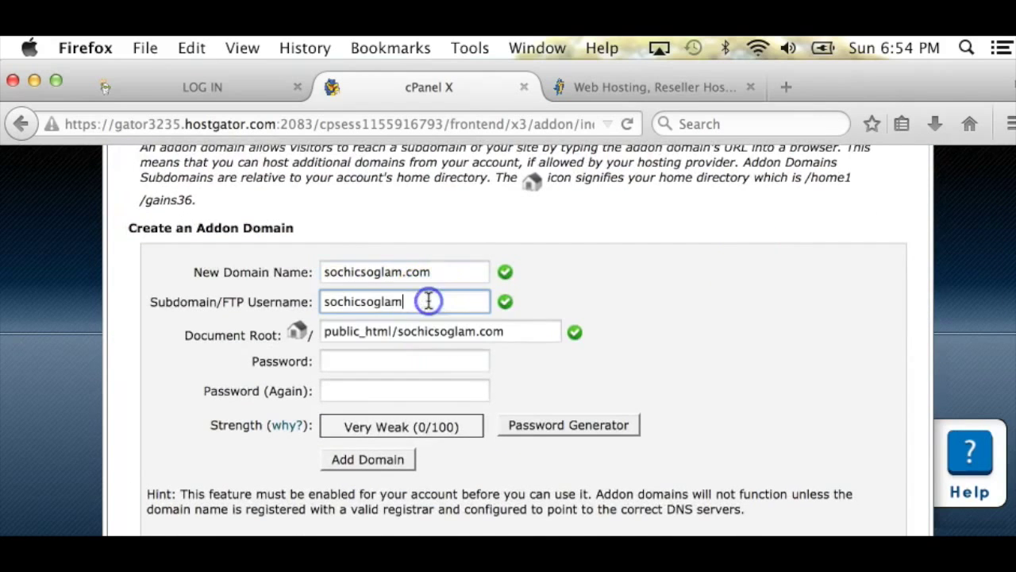
pyautogui.click(390, 362)
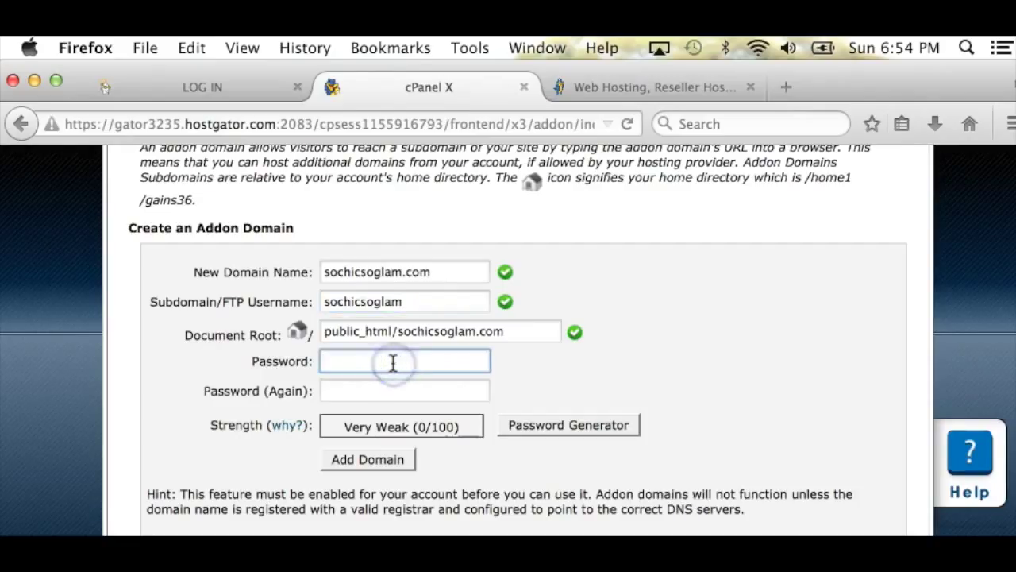
pyautogui.write('******')
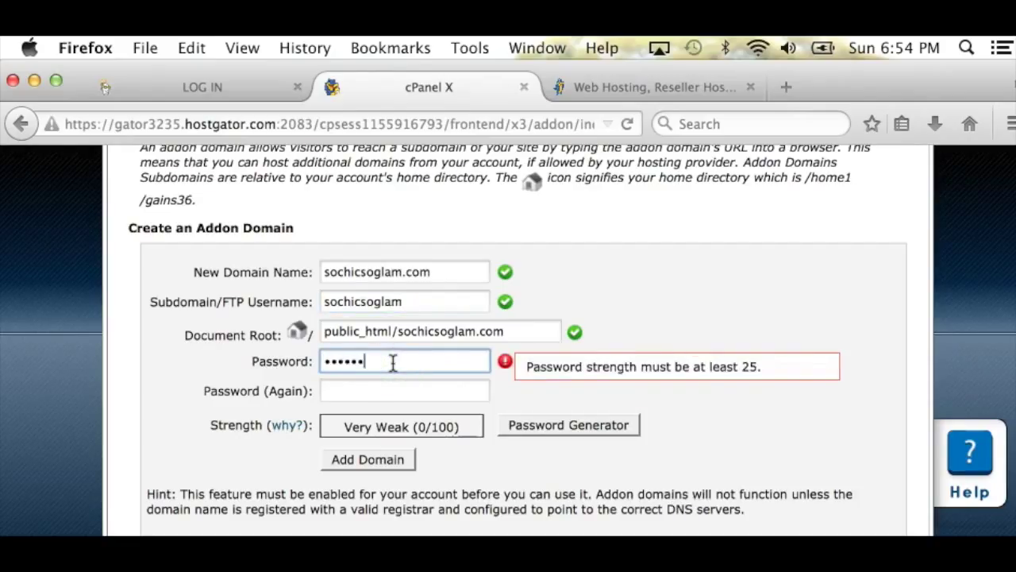
pyautogui.click(389, 388)
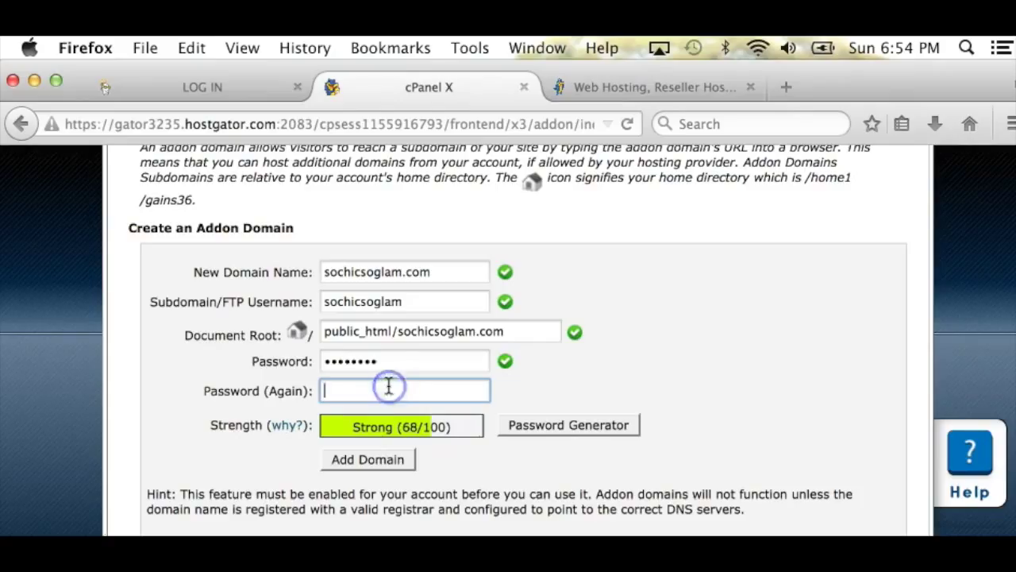
pyautogui.write('*********')
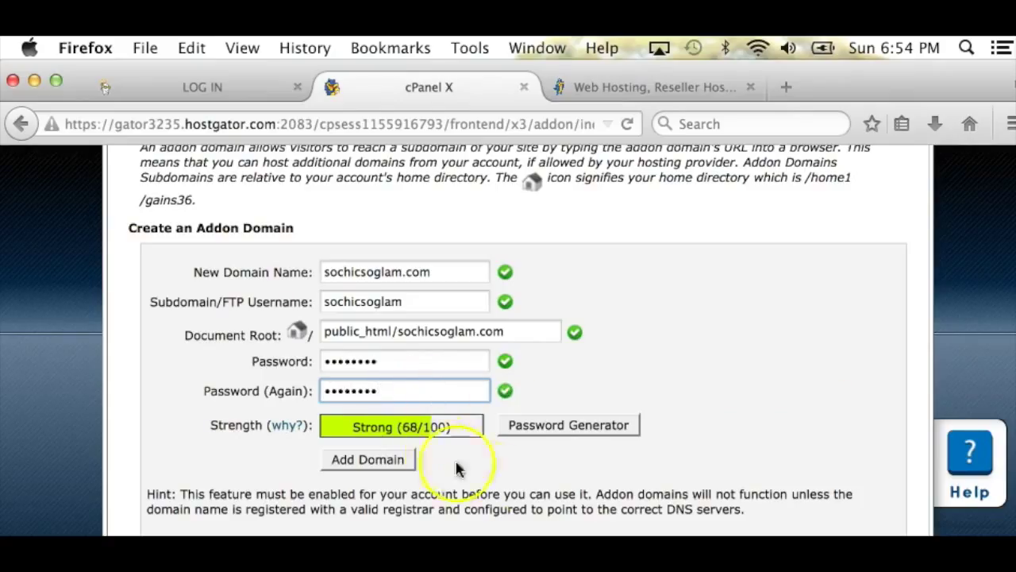
pyautogui.click(497, 484)
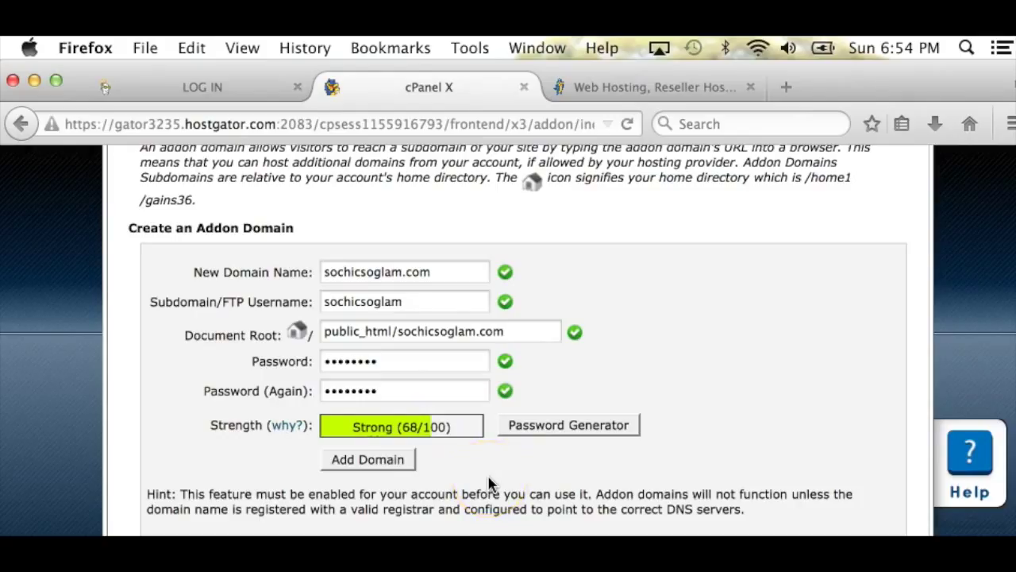
# Add the sochicsoglam.com addon domain and decline the browser's save-password offer
pyautogui.click(397, 467)
pyautogui.click(397, 465)
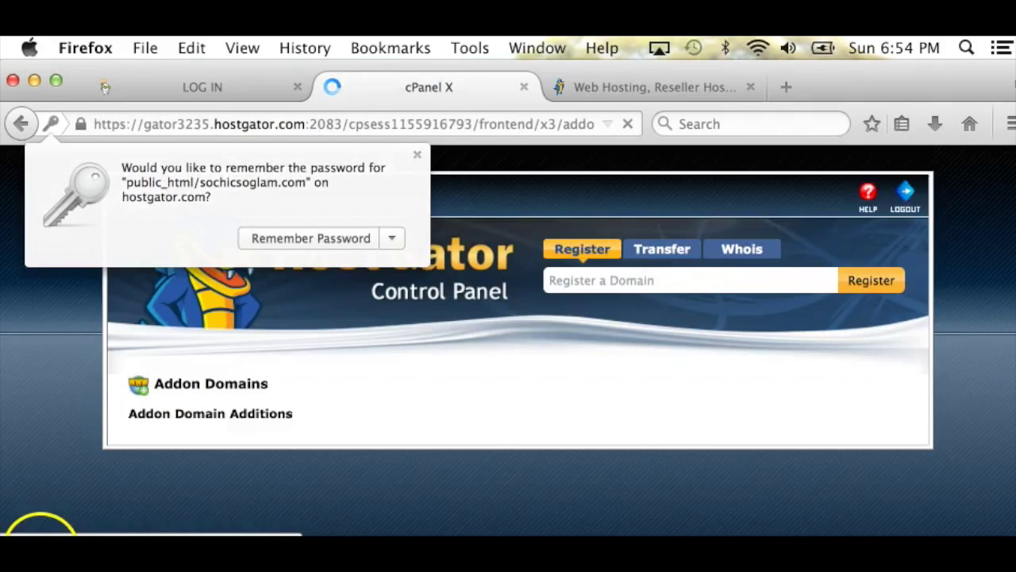
pyautogui.click(43, 556)
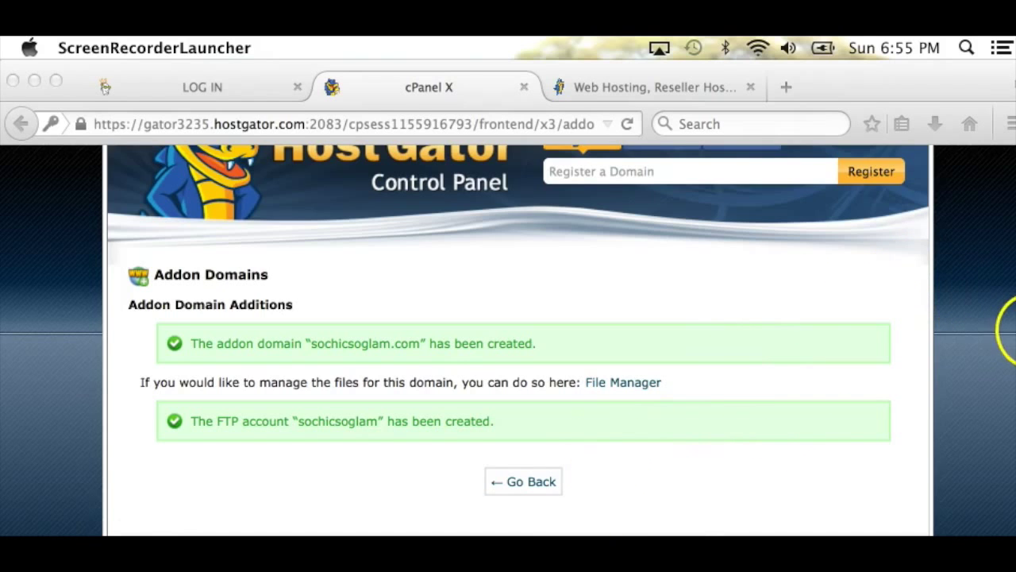
pyautogui.click(1007, 330)
pyautogui.scroll(-1, 1006, 330)
pyautogui.scroll(5, 1006, 329)
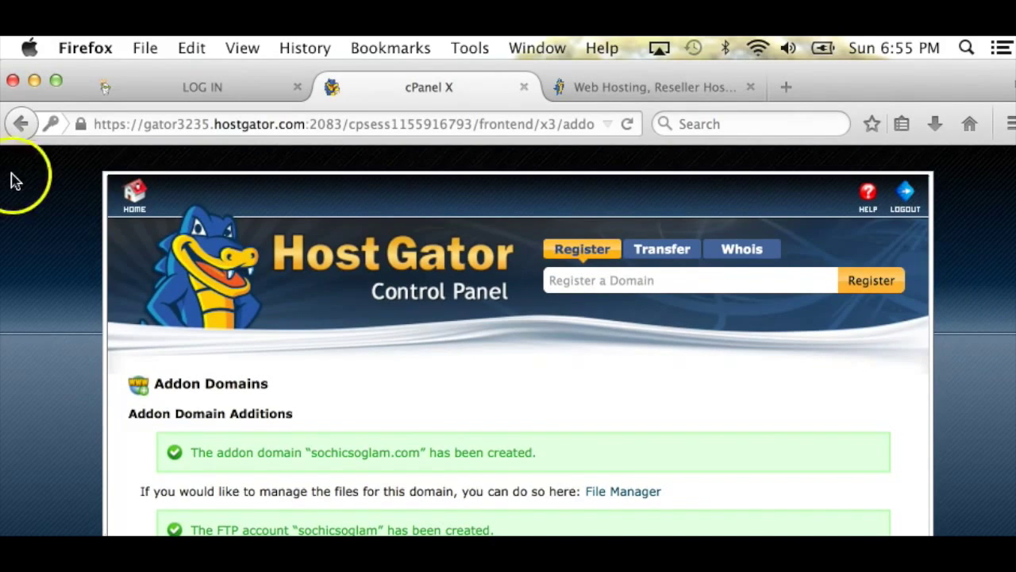
# Return to cPanel home and open QuickInstall under Software/Services for WordPress
pyautogui.click(127, 197)
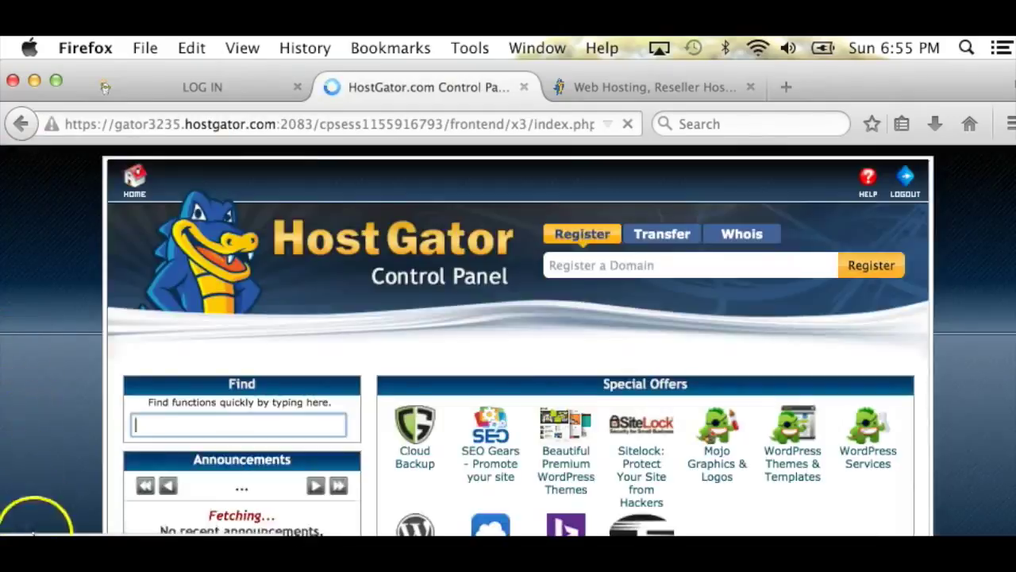
pyautogui.click(34, 522)
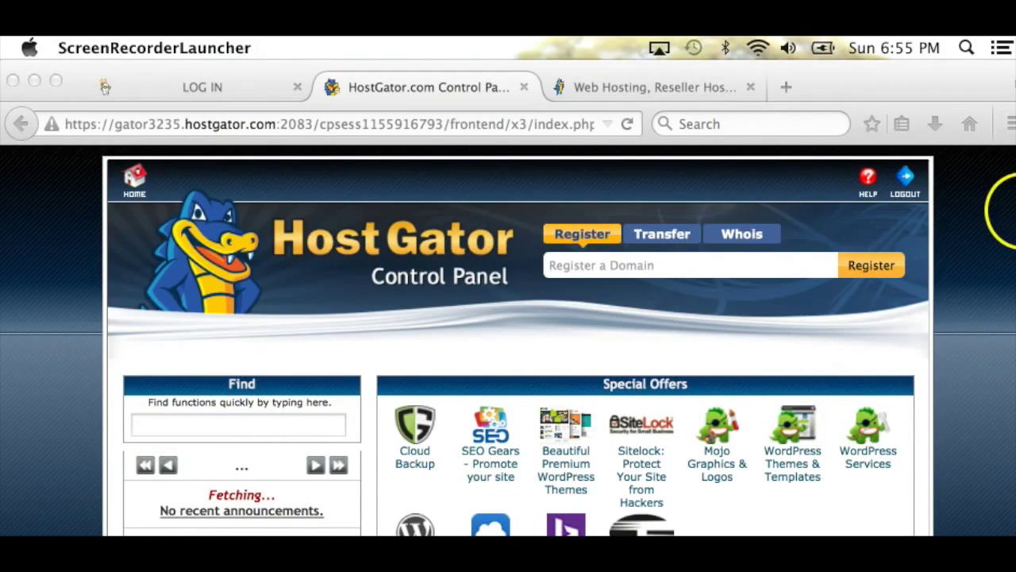
pyautogui.scroll(-1, 518, 341)
pyautogui.click(1012, 181)
pyautogui.scroll(-15, 1012, 181)
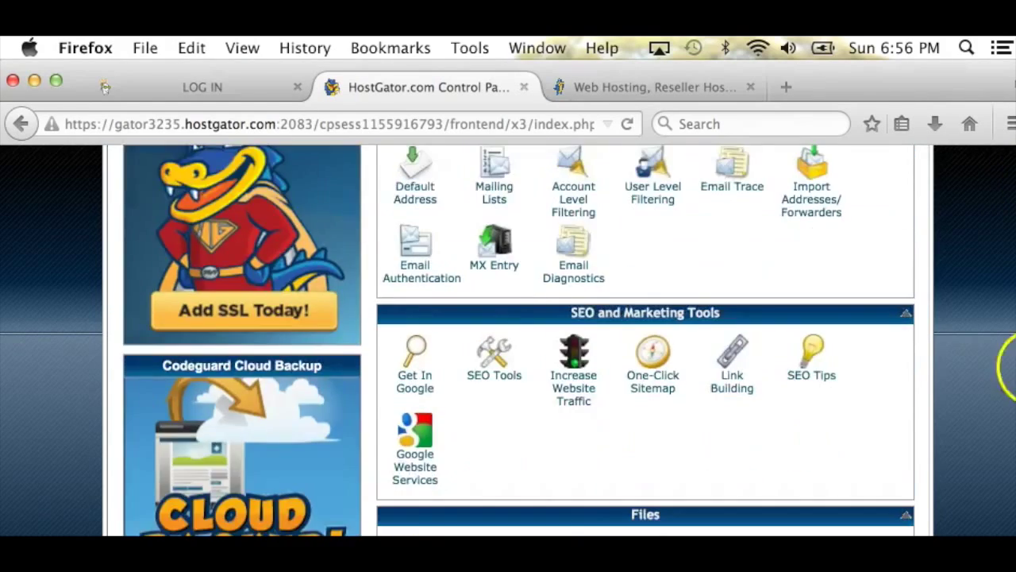
pyautogui.scroll(-8, 519, 339)
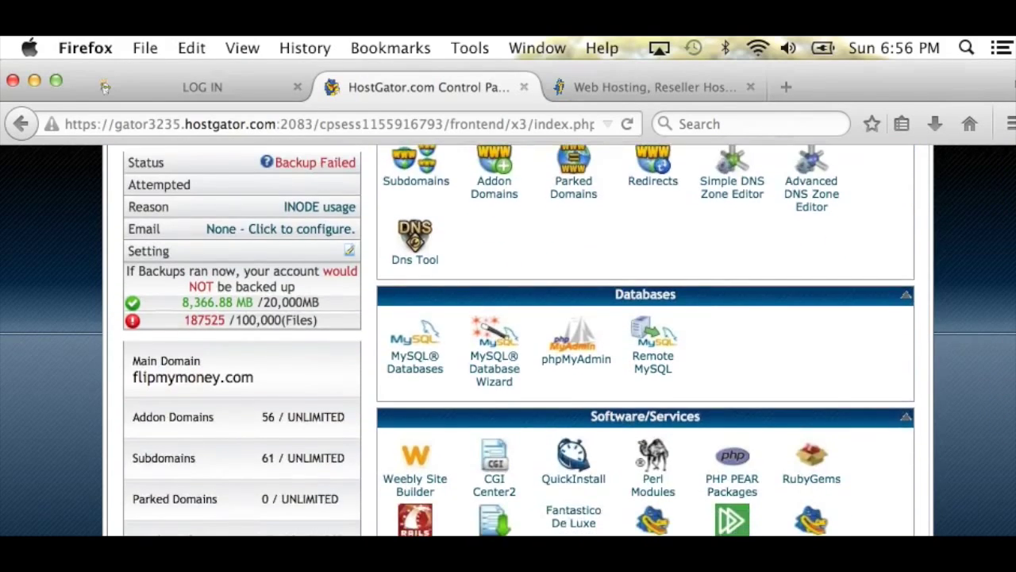
pyautogui.scroll(-2, 568, 317)
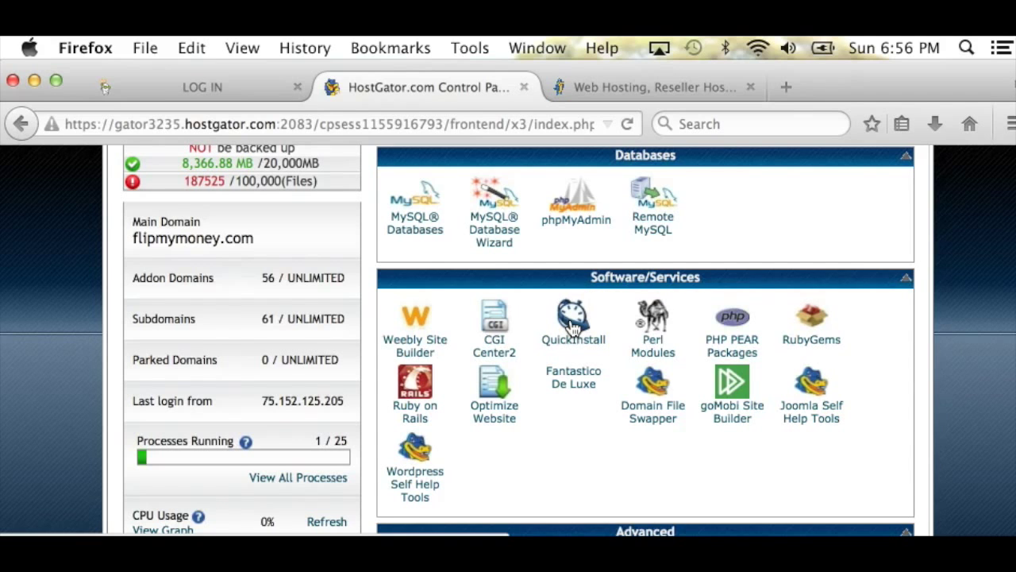
pyautogui.click(573, 327)
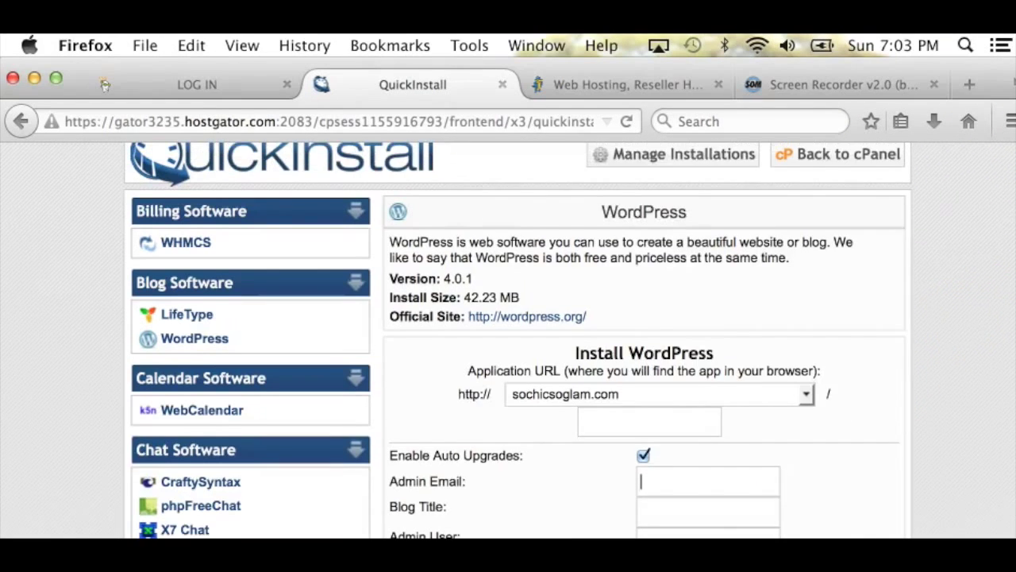
# Start filling the WordPress install form: admin e-mail, blog title and admin username fields
pyautogui.scroll(1, 516, 341)
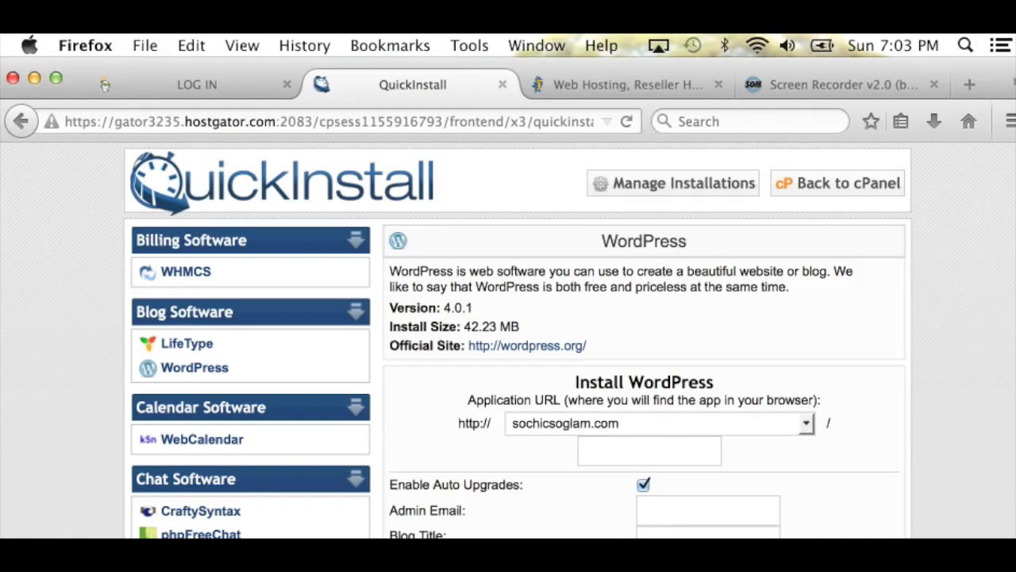
pyautogui.scroll(-1, 1013, 184)
pyautogui.scroll(-5, 1010, 184)
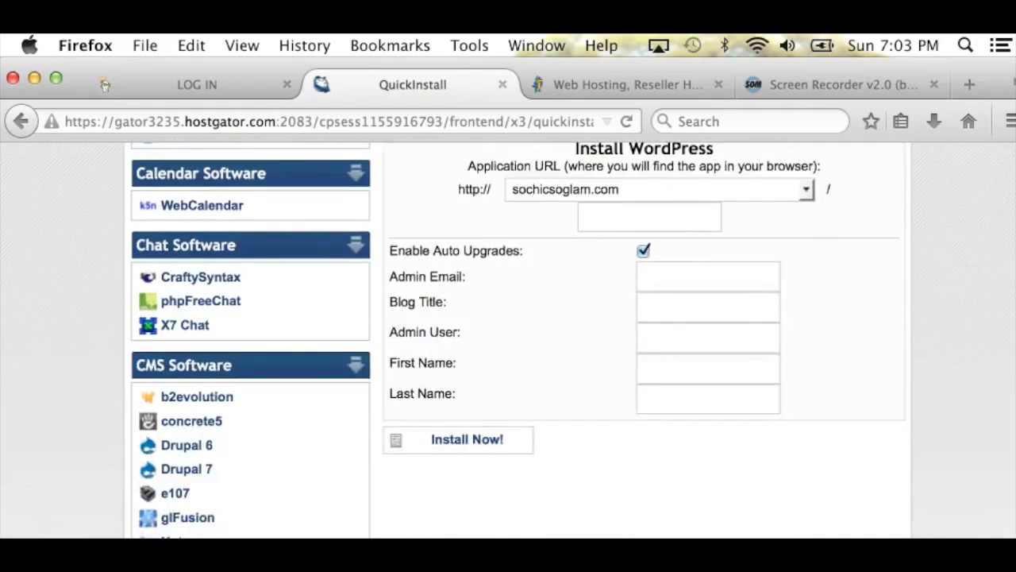
pyautogui.scroll(2, 1013, 198)
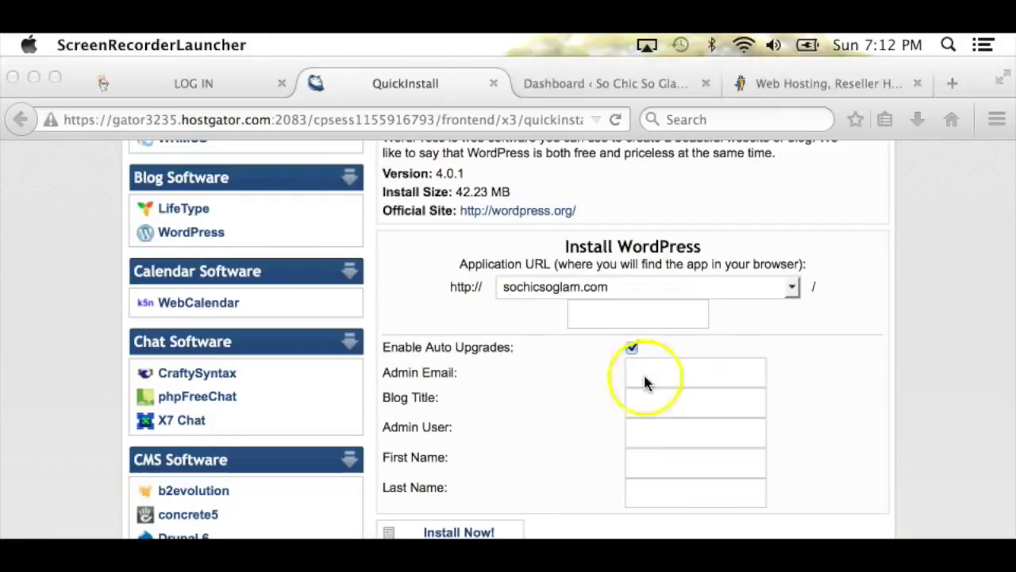
pyautogui.click(644, 373)
pyautogui.click(644, 407)
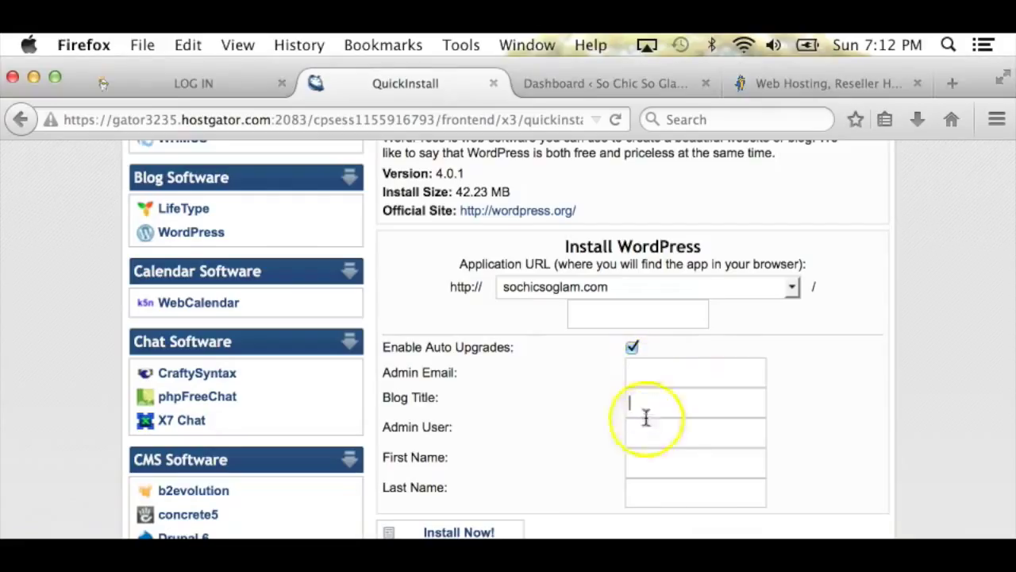
pyautogui.click(654, 435)
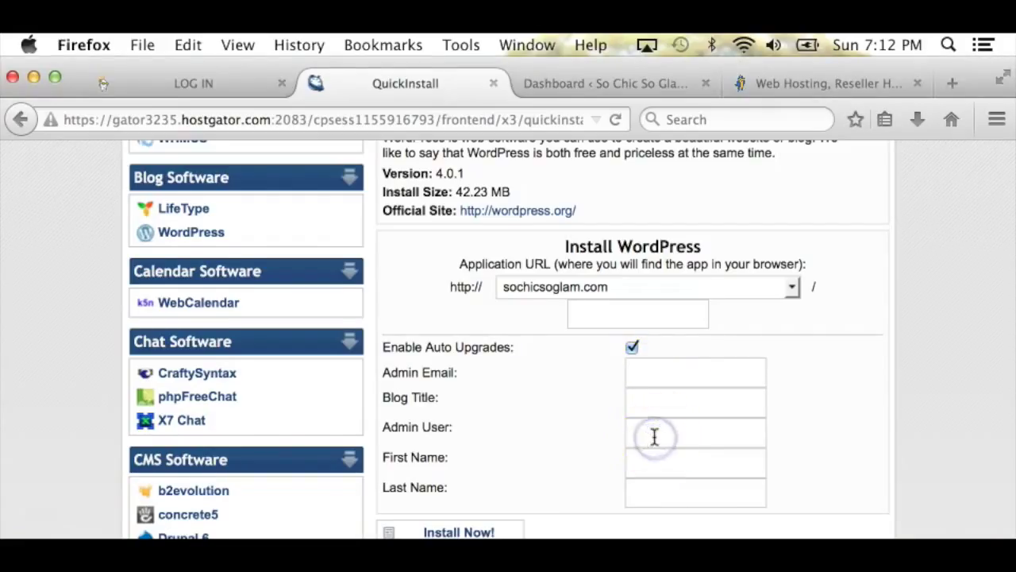
pyautogui.scroll(-3, 1012, 205)
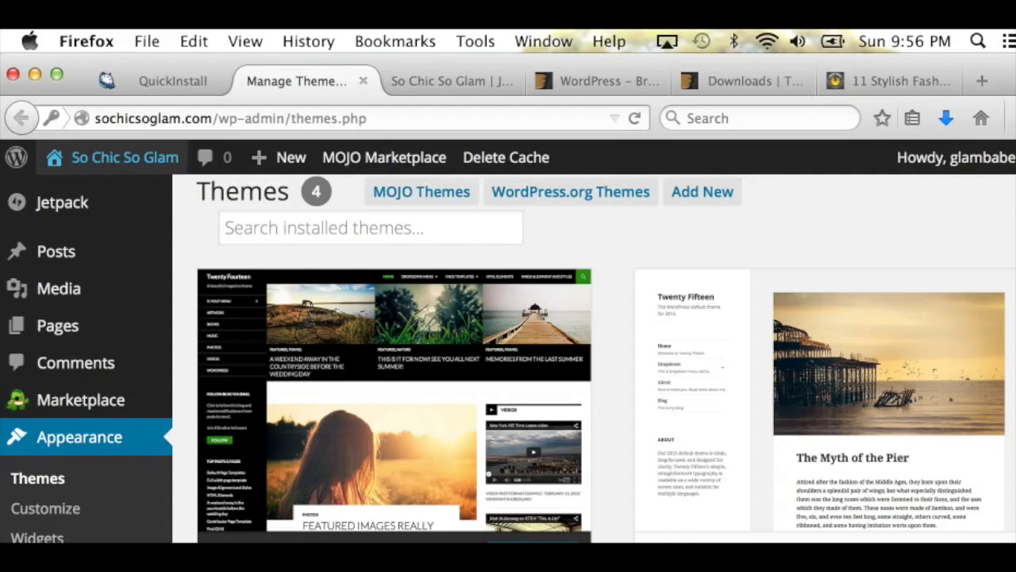
# Scroll through the installed themes list, where Twenty Fourteen is active
pyautogui.scroll(-1, 508, 357)
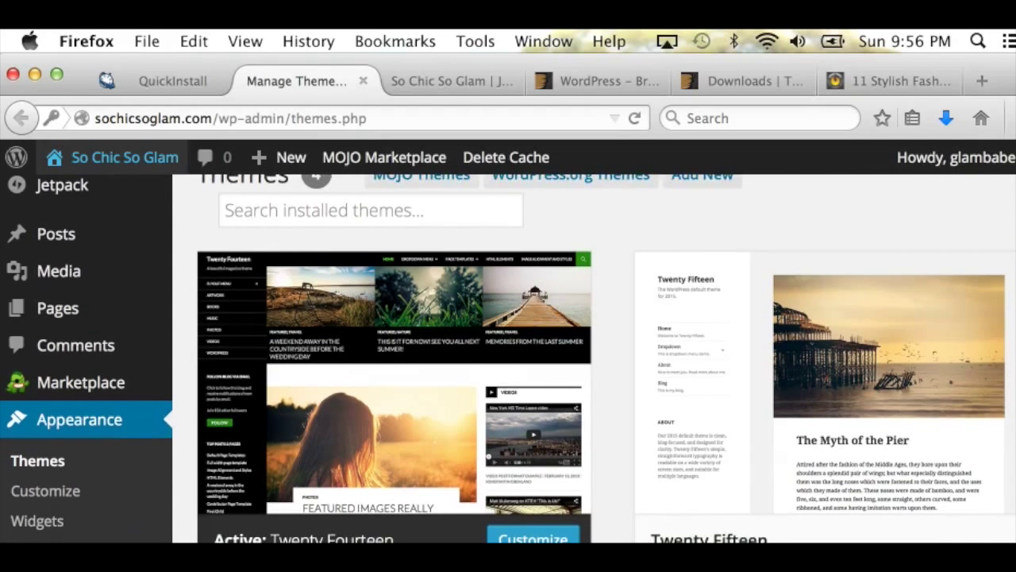
pyautogui.scroll(-3, 508, 358)
pyautogui.scroll(2, 508, 358)
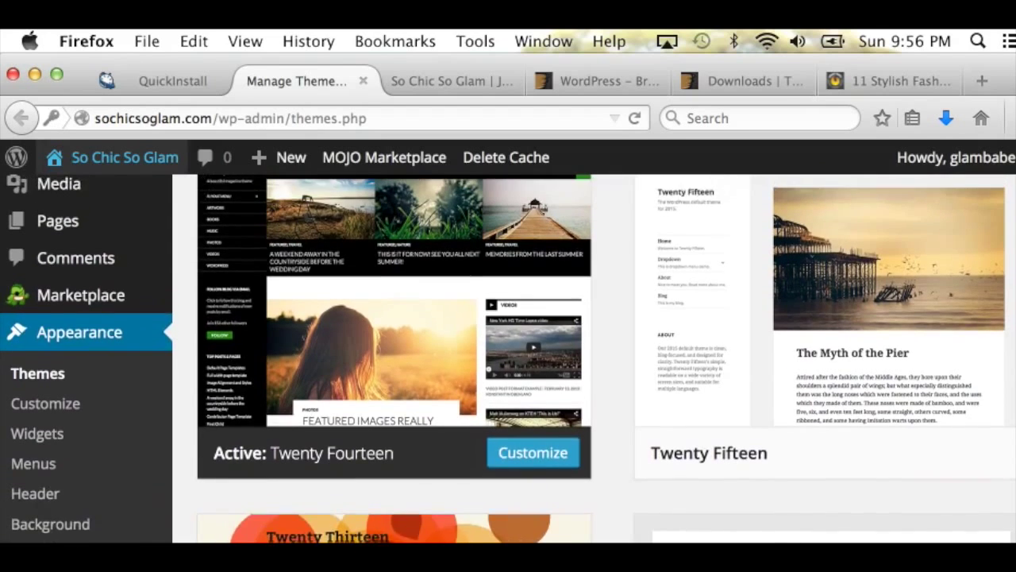
pyautogui.scroll(1, 508, 357)
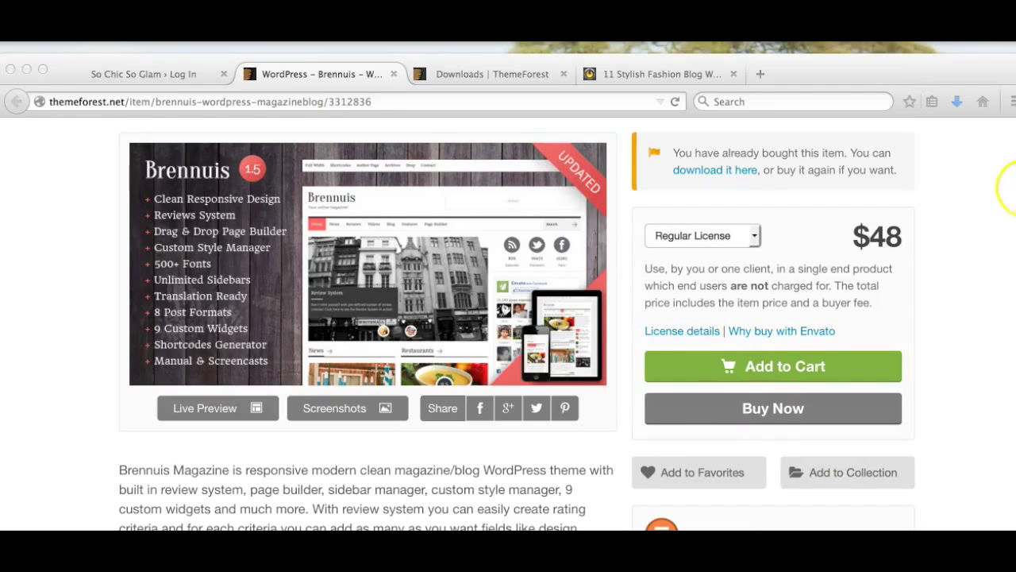
pyautogui.scroll(-2, 1012, 198)
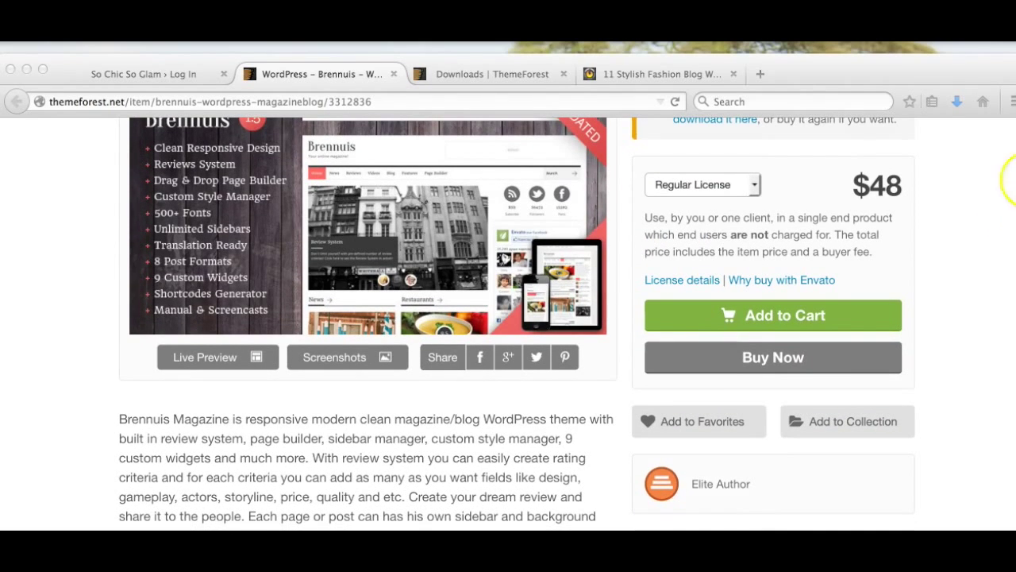
pyautogui.scroll(10, 1012, 318)
pyautogui.scroll(-6, 508, 324)
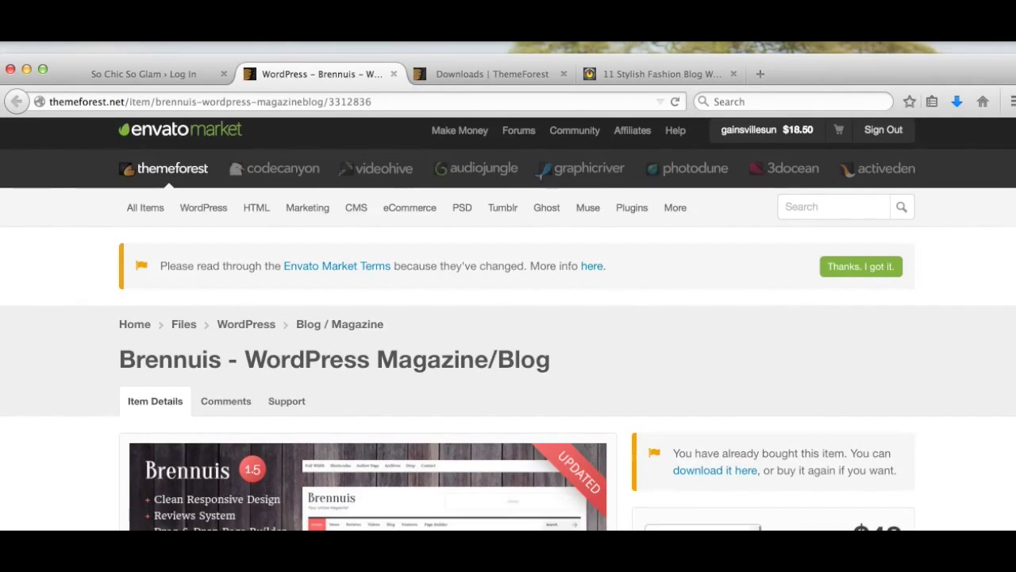
pyautogui.scroll(2, 508, 324)
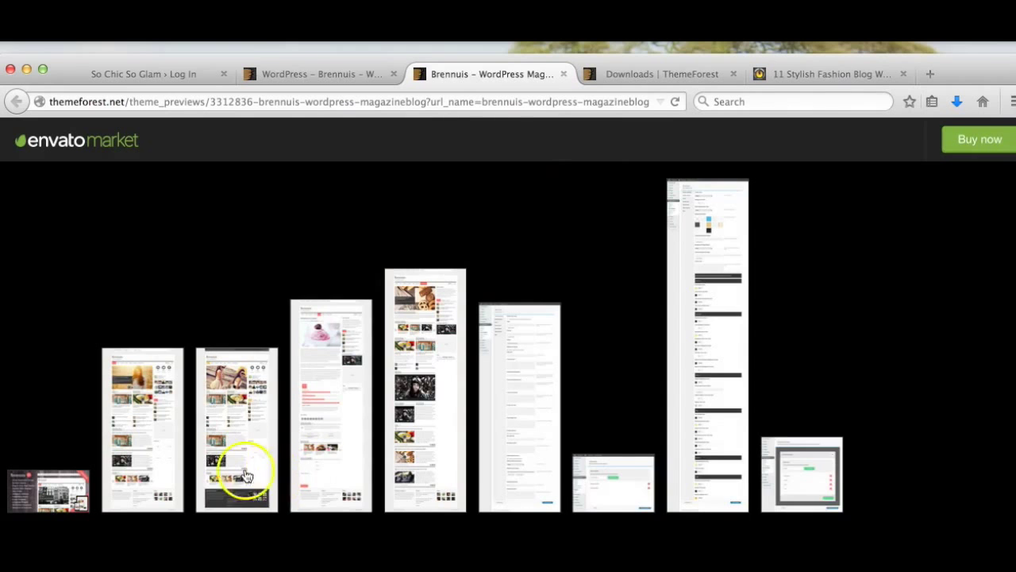
# View the Brennuis home page screenshot in full, then return to the screenshot overview
pyautogui.click(249, 458)
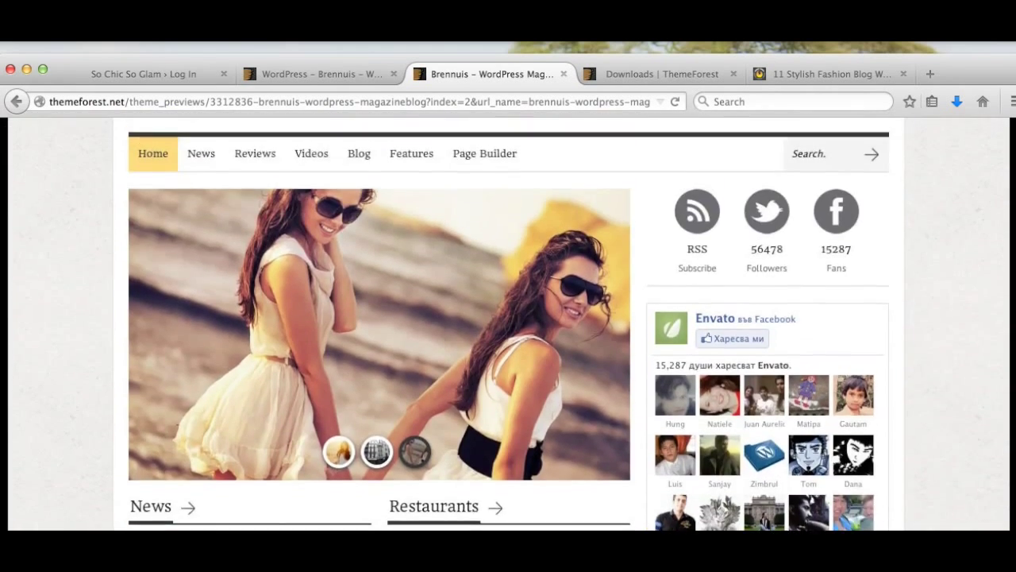
pyautogui.scroll(3, 645, 228)
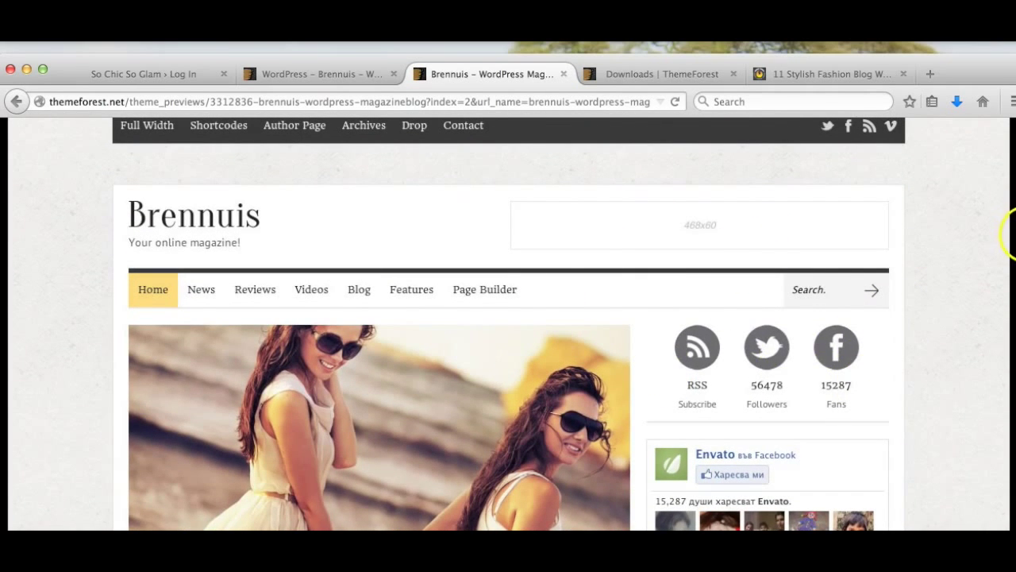
pyautogui.scroll(-5, 1008, 234)
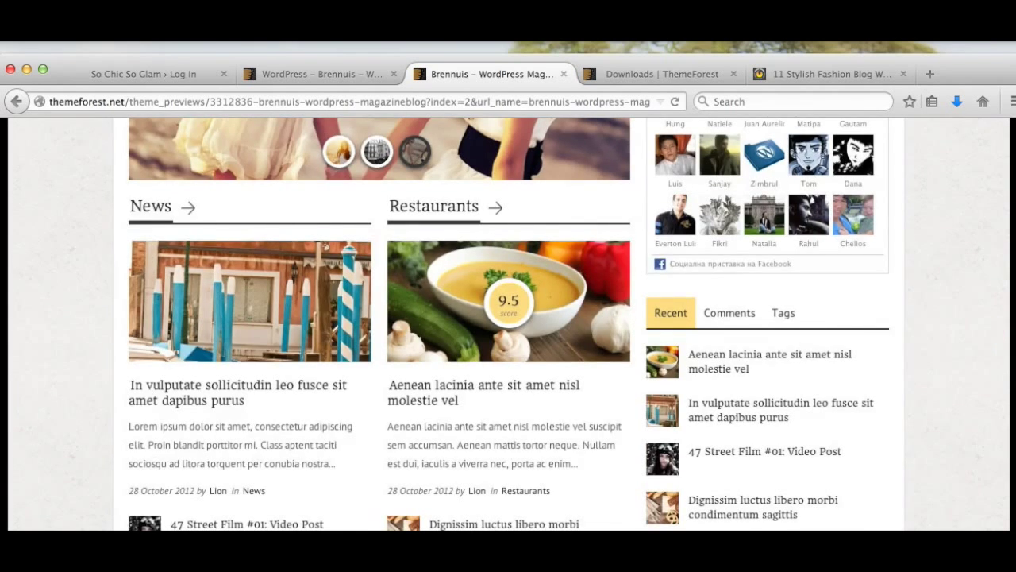
pyautogui.scroll(-5, 1006, 337)
pyautogui.scroll(-4, 1007, 337)
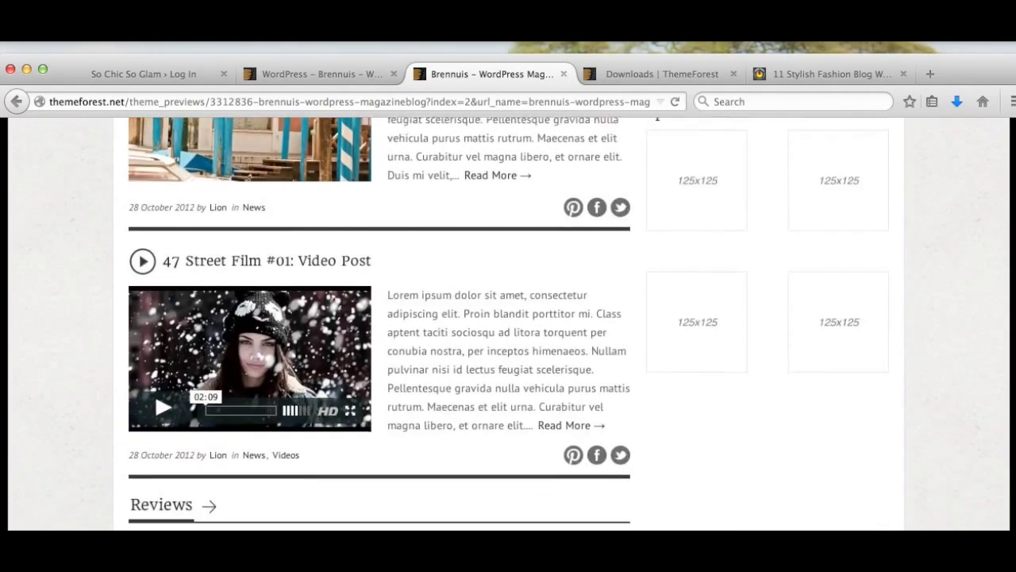
pyautogui.scroll(-2, 508, 323)
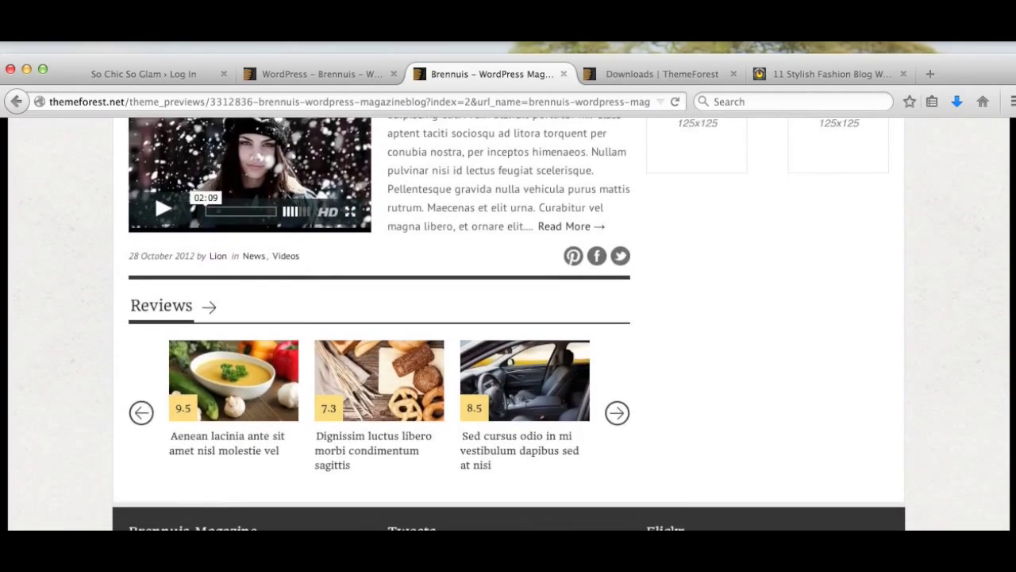
pyautogui.scroll(-2, 1007, 337)
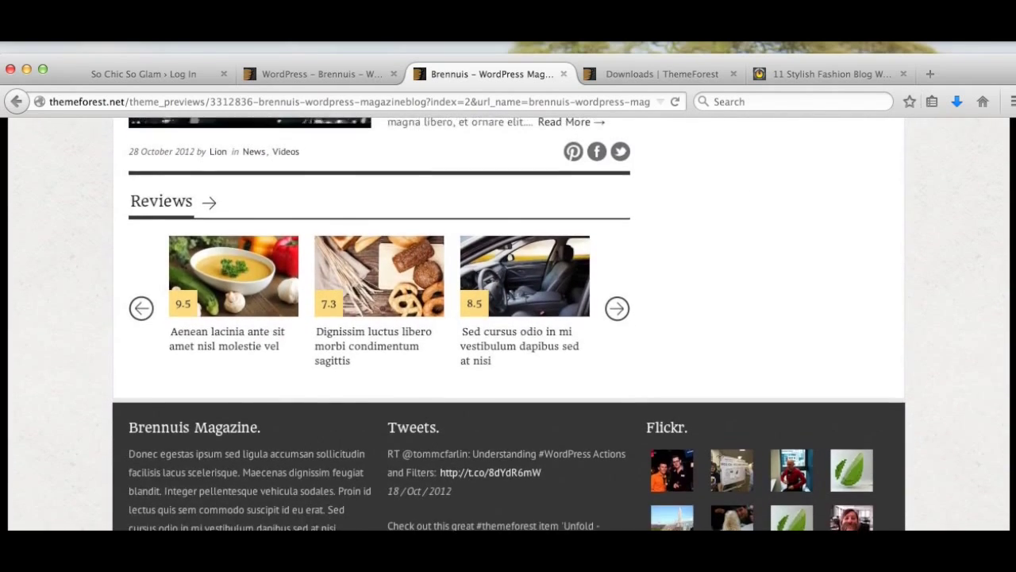
pyautogui.moveTo(1009, 476); pyautogui.dragTo(1010, 281)
pyautogui.click(1009, 281)
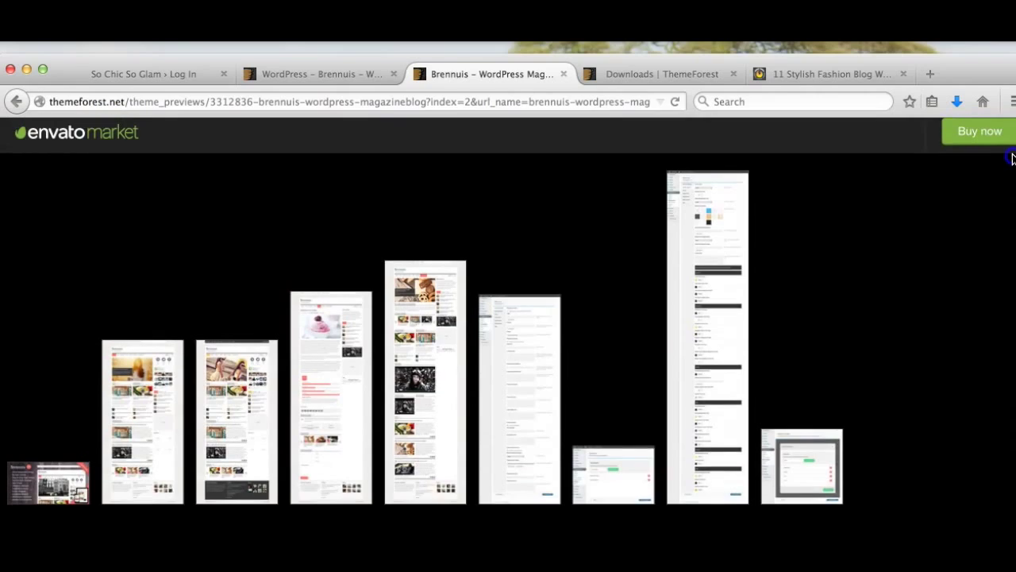
# Open another Brennuis screenshot at full size, then zoom back to the thumbnail overview
pyautogui.click(1011, 136)
pyautogui.scroll(-5, 1012, 136)
pyautogui.scroll(-3, 1011, 317)
pyautogui.scroll(5, 1011, 317)
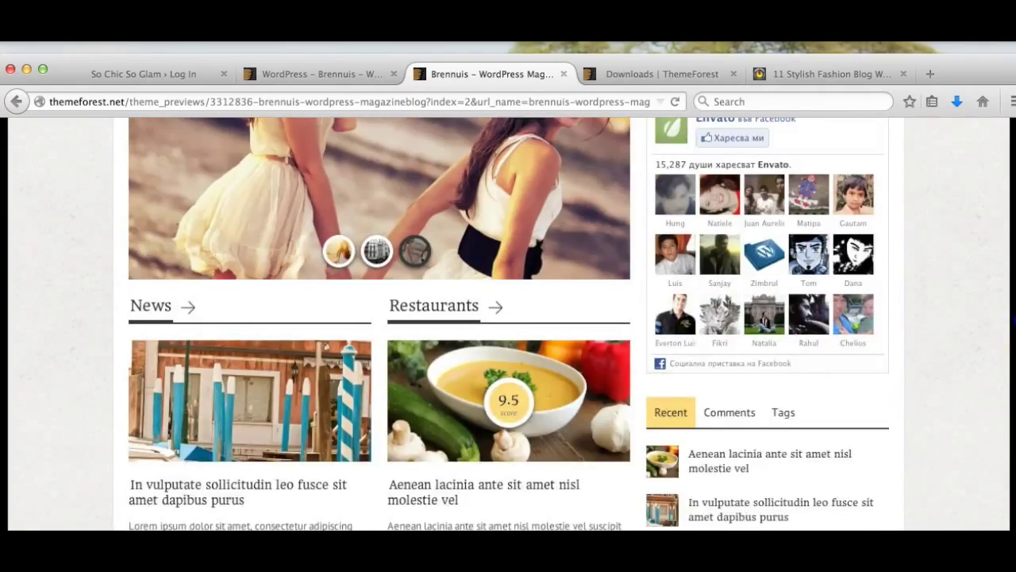
pyautogui.click(1011, 317)
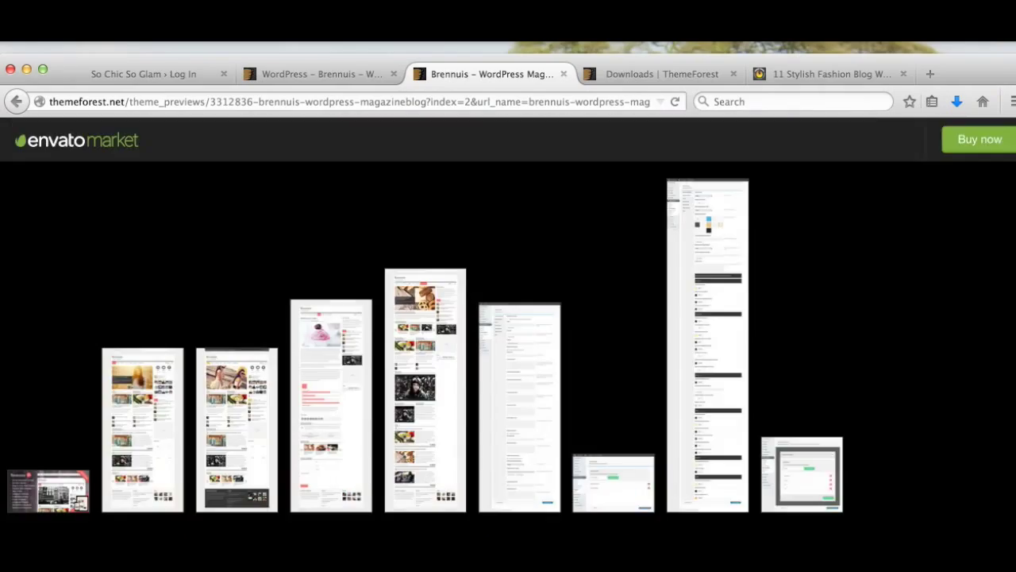
# Close the screenshot preview and go to the ThemeForest Downloads page
pyautogui.click(563, 74)
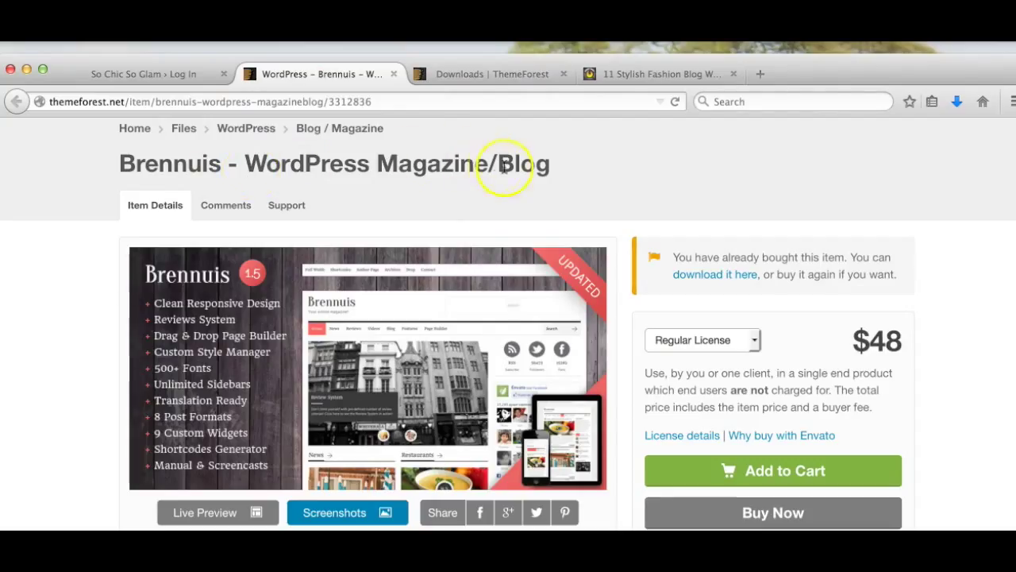
pyautogui.click(482, 74)
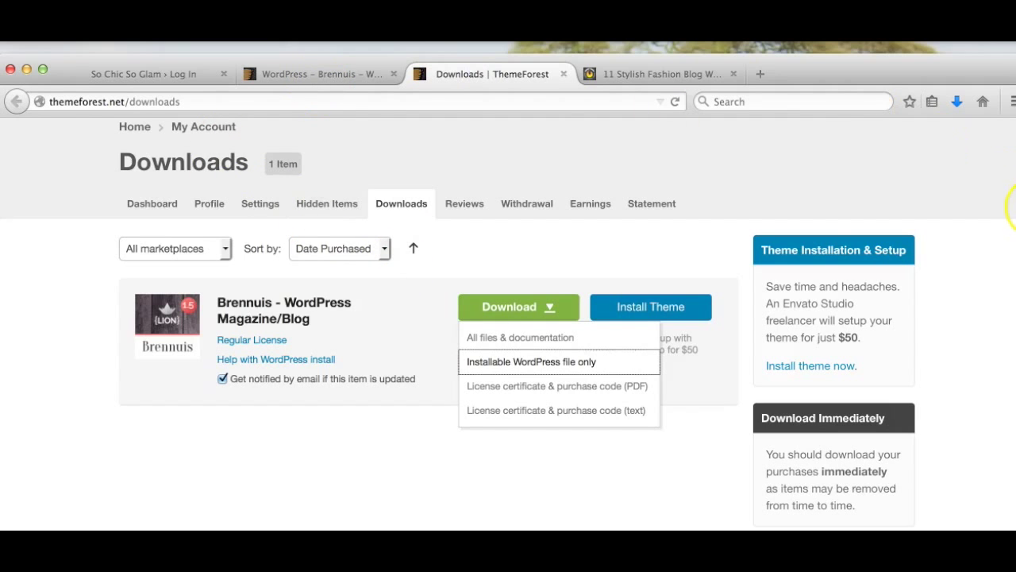
pyautogui.scroll(5, 1011, 212)
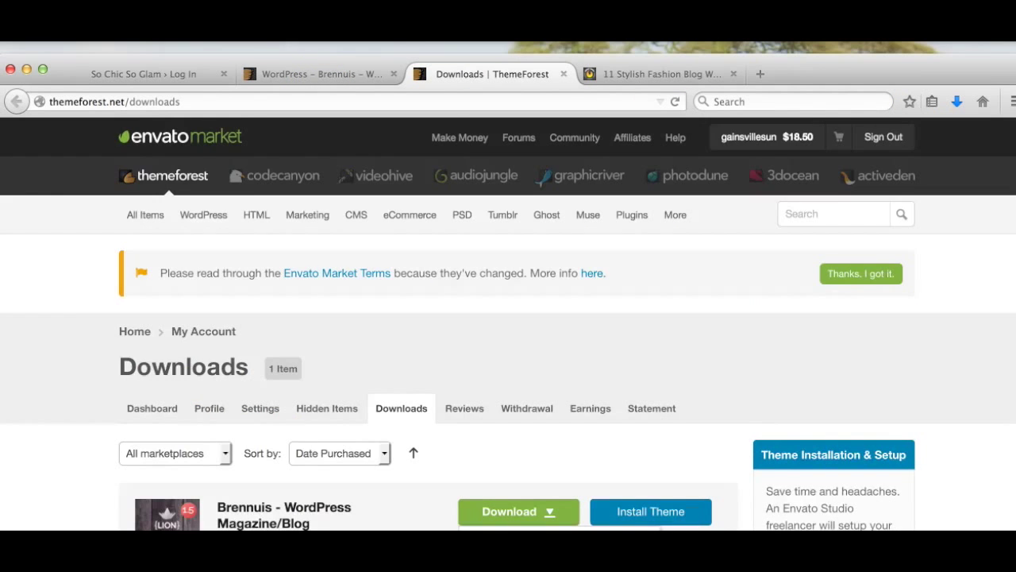
pyautogui.scroll(-4, 1012, 318)
pyautogui.scroll(2, 1011, 318)
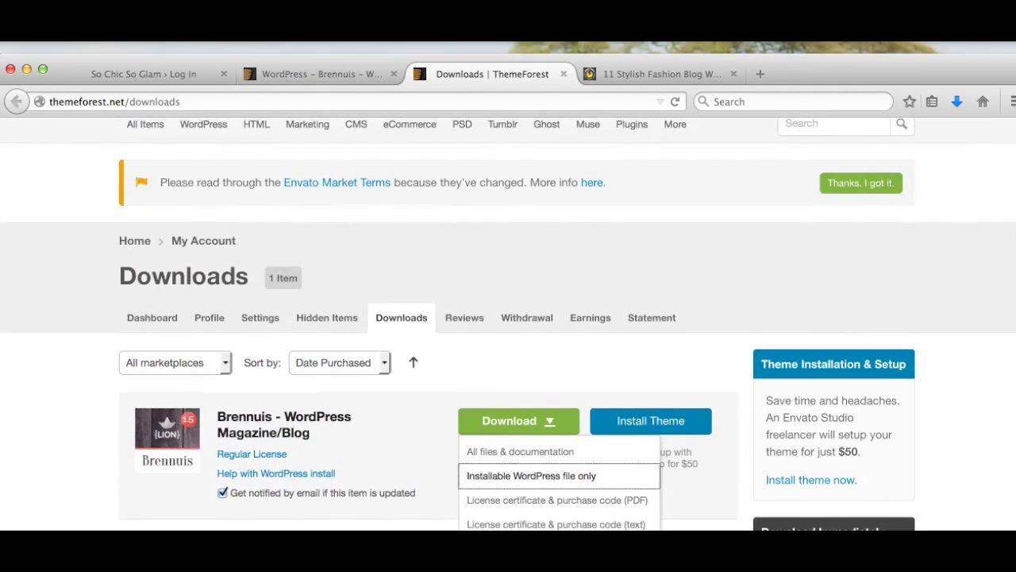
pyautogui.scroll(-2, 1012, 318)
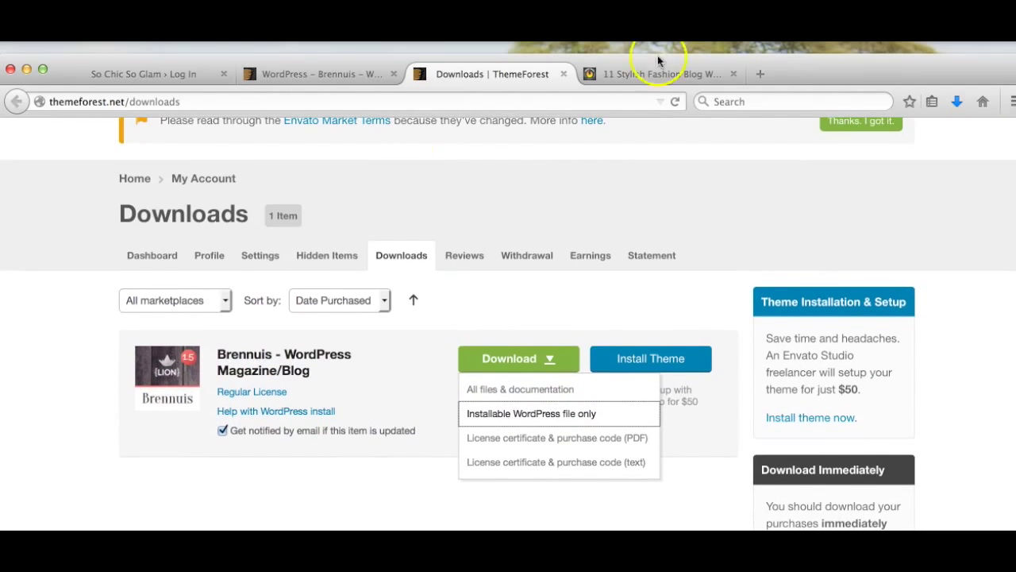
# Download the Brennuis 'Installable WordPress file only' zip and confirm saving it
pyautogui.click(401, 255)
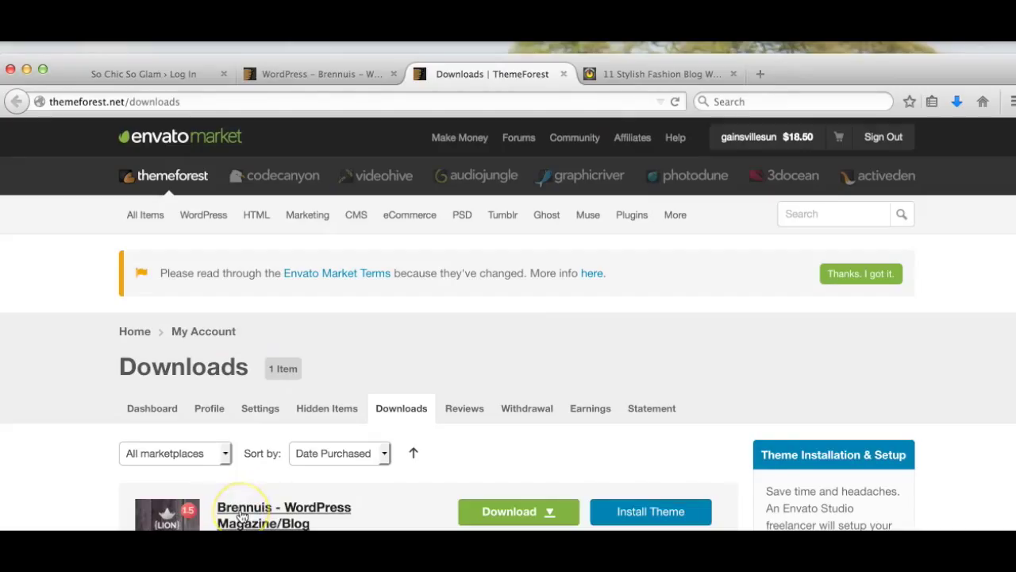
pyautogui.click(528, 504)
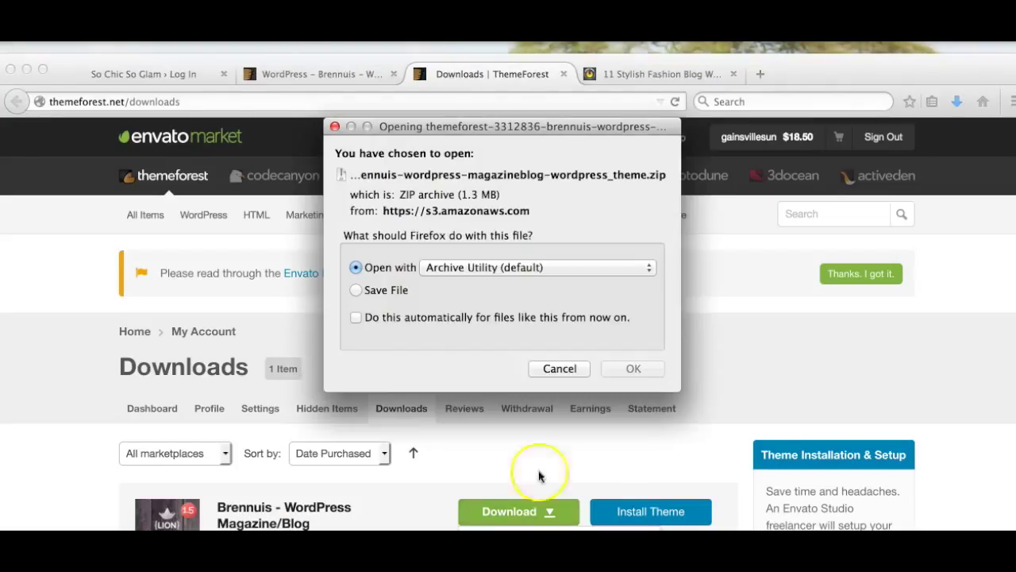
pyautogui.click(633, 369)
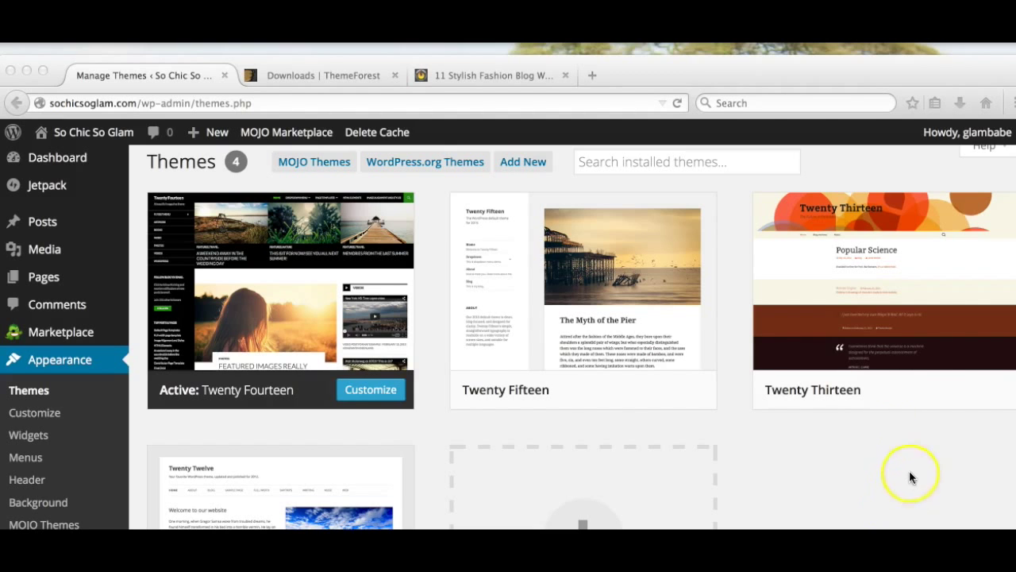
# Upload themeforest-3312836-brennuis-wordpress-magazineblog-wordpress_theme-1.zip via Add New > Upload Theme and install it
pyautogui.scroll(1, 1012, 253)
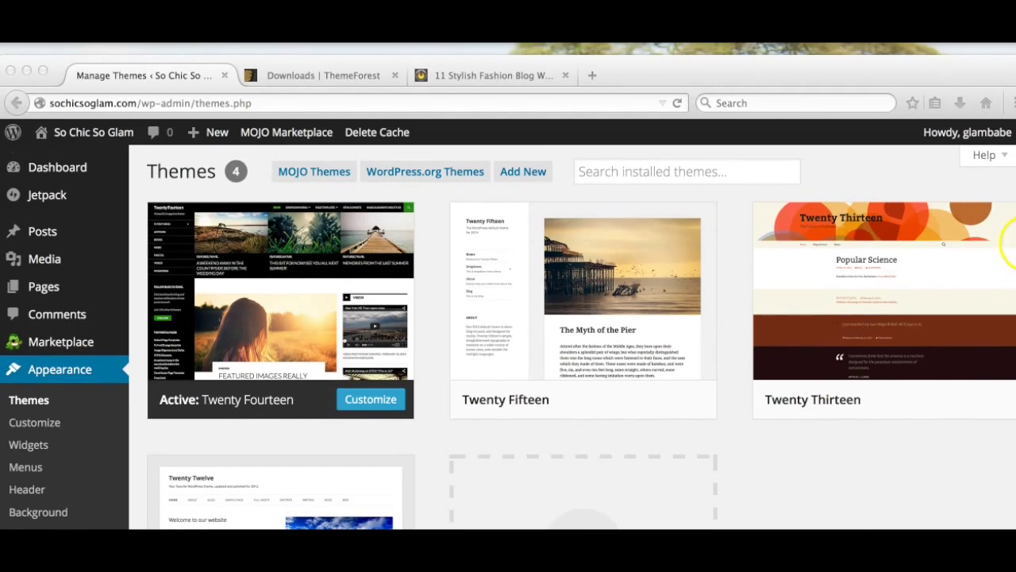
pyautogui.scroll(-3, 517, 422)
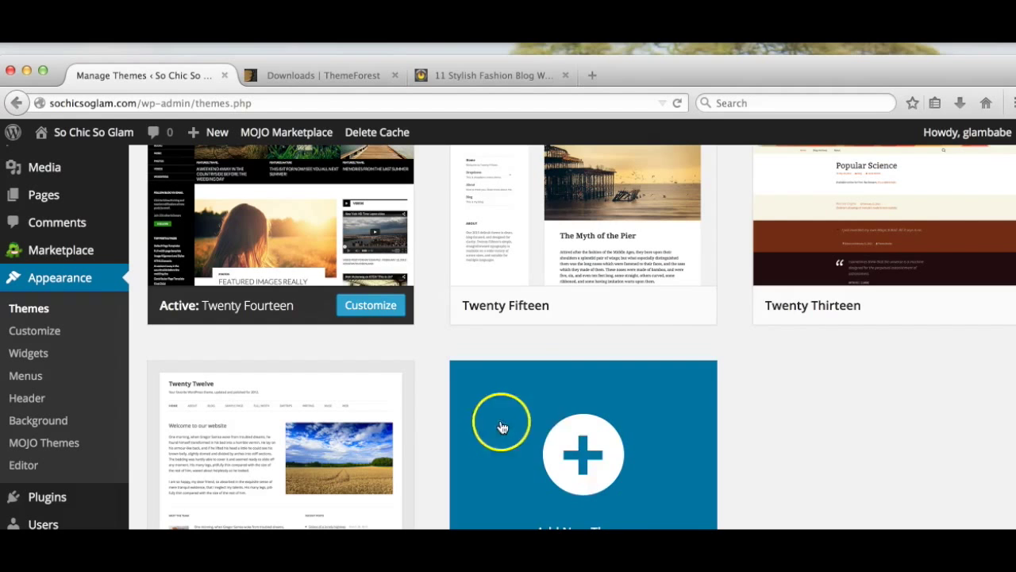
pyautogui.click(575, 453)
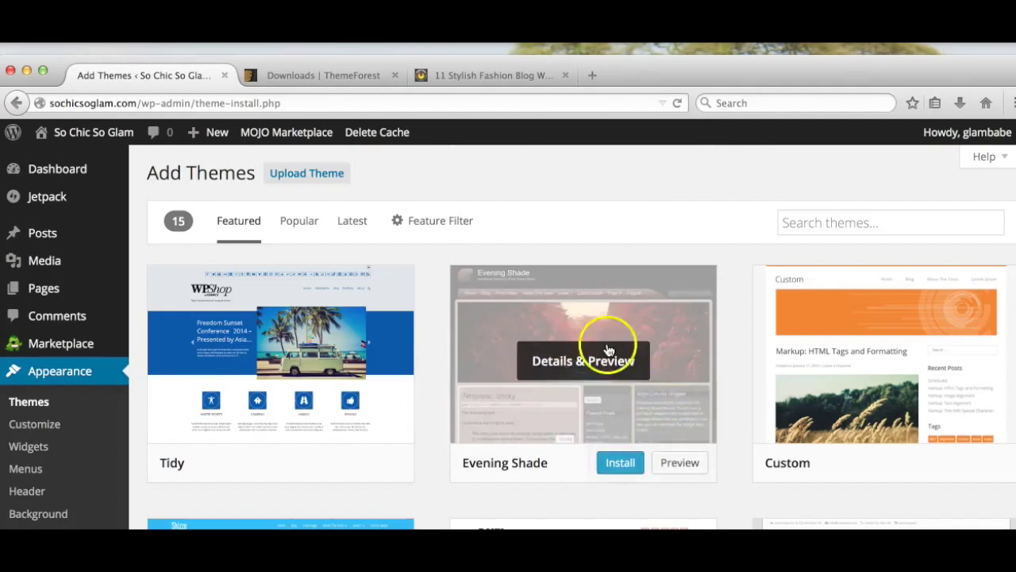
pyautogui.click(300, 176)
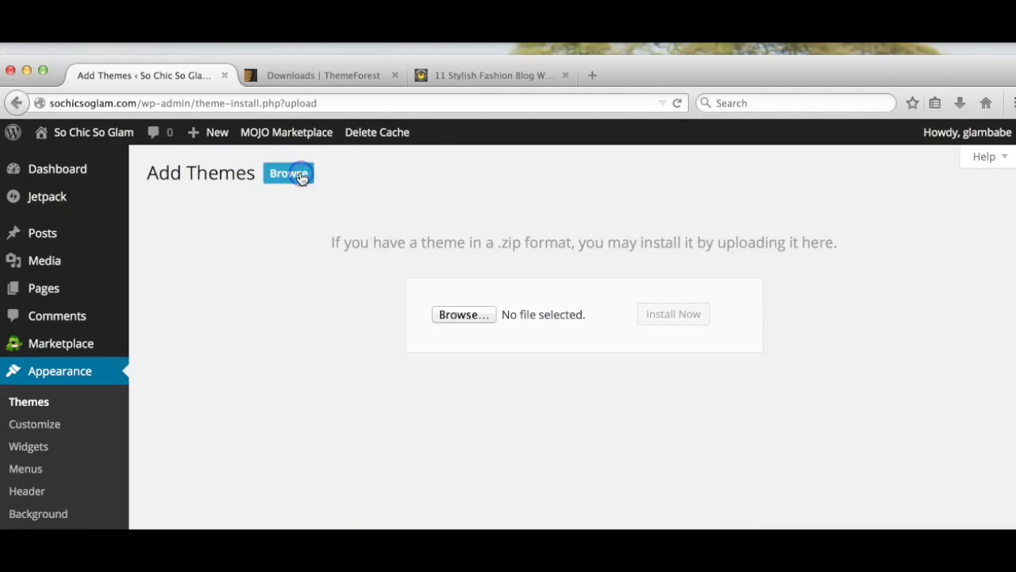
pyautogui.click(475, 316)
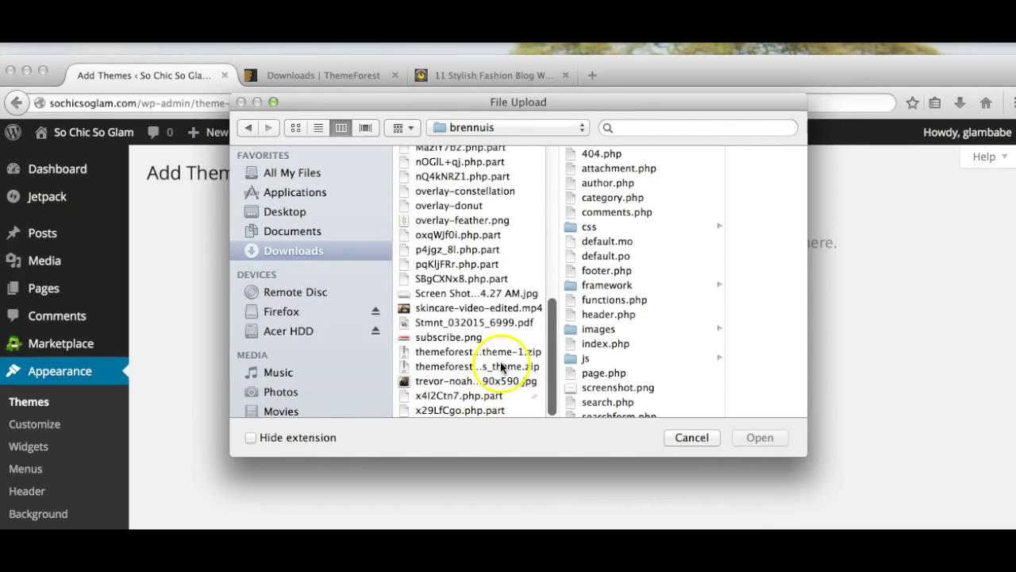
pyautogui.click(501, 355)
pyautogui.click(758, 437)
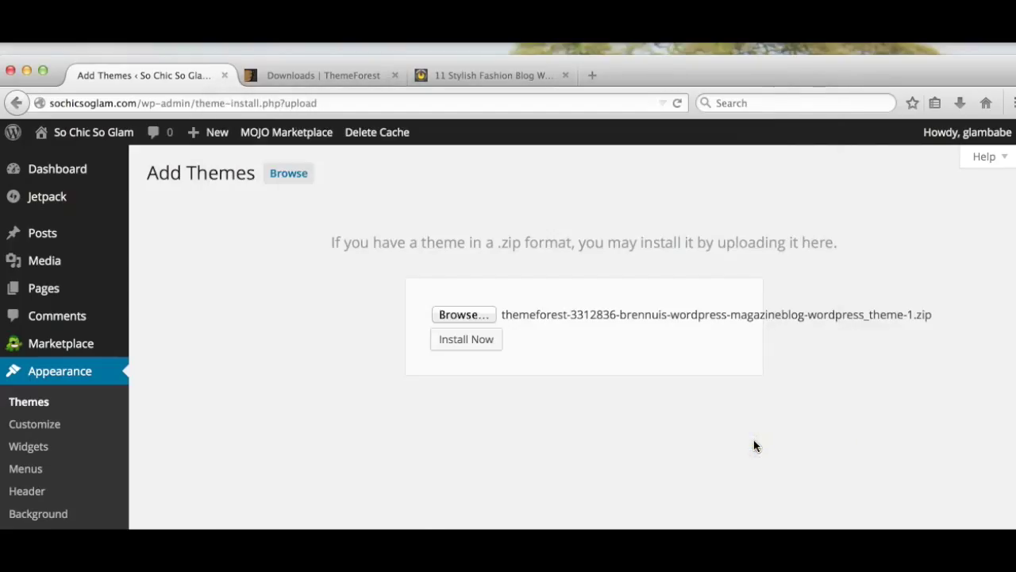
pyautogui.click(466, 340)
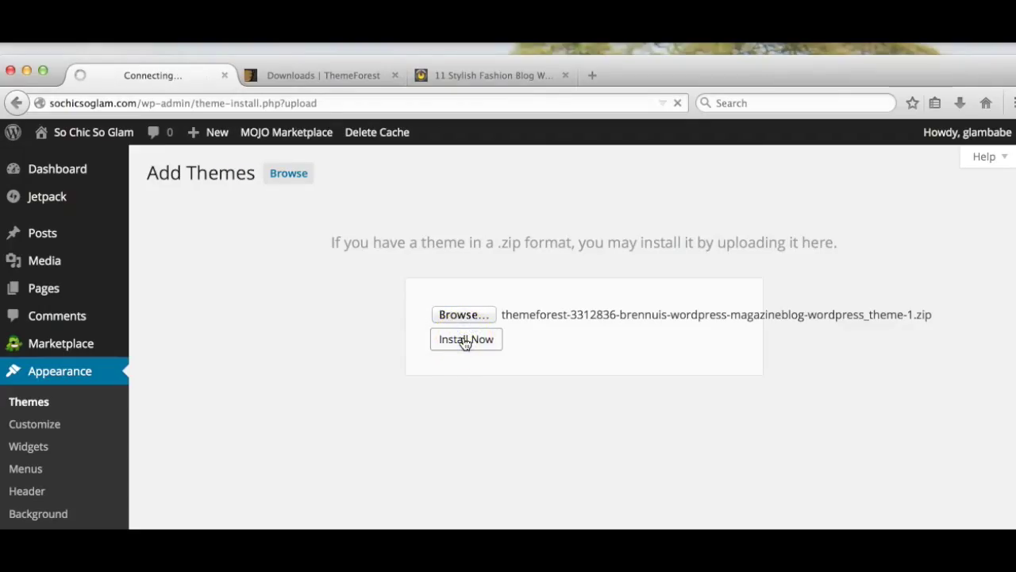
pyautogui.click(463, 343)
pyautogui.click(862, 490)
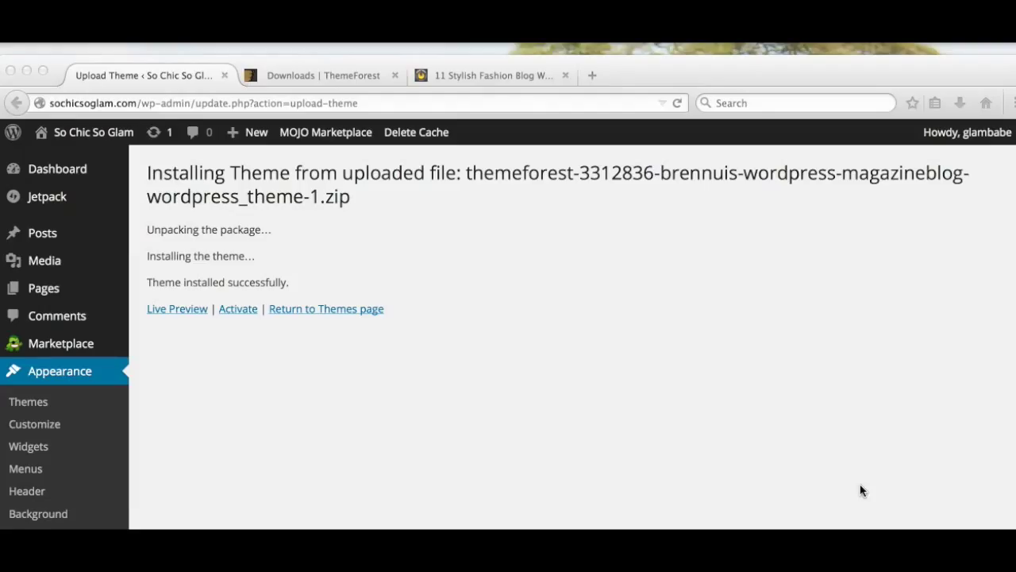
# Activate Brennuis and open the So Chic So Glam front page in a new tab
pyautogui.click(230, 312)
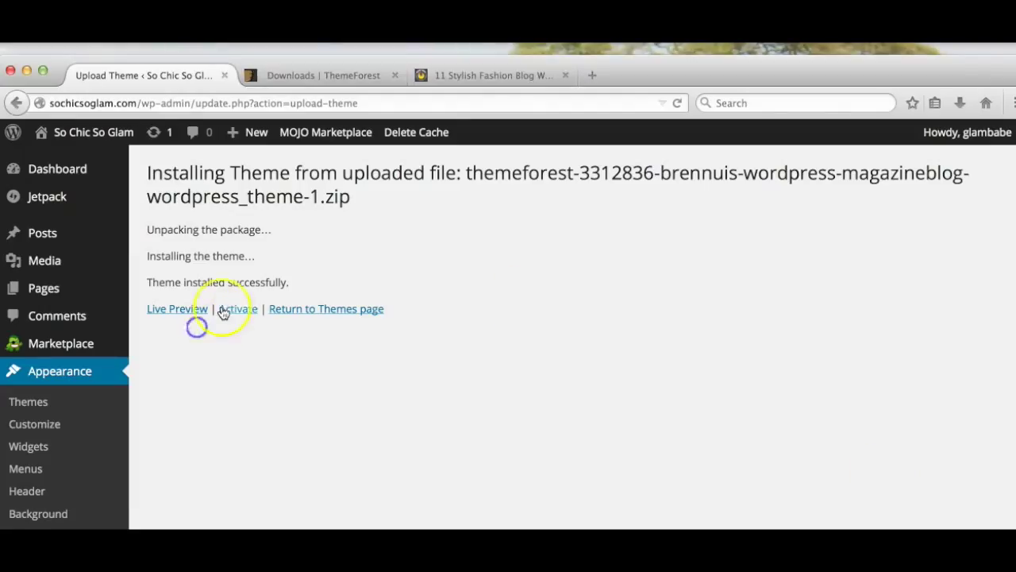
pyautogui.click(230, 312)
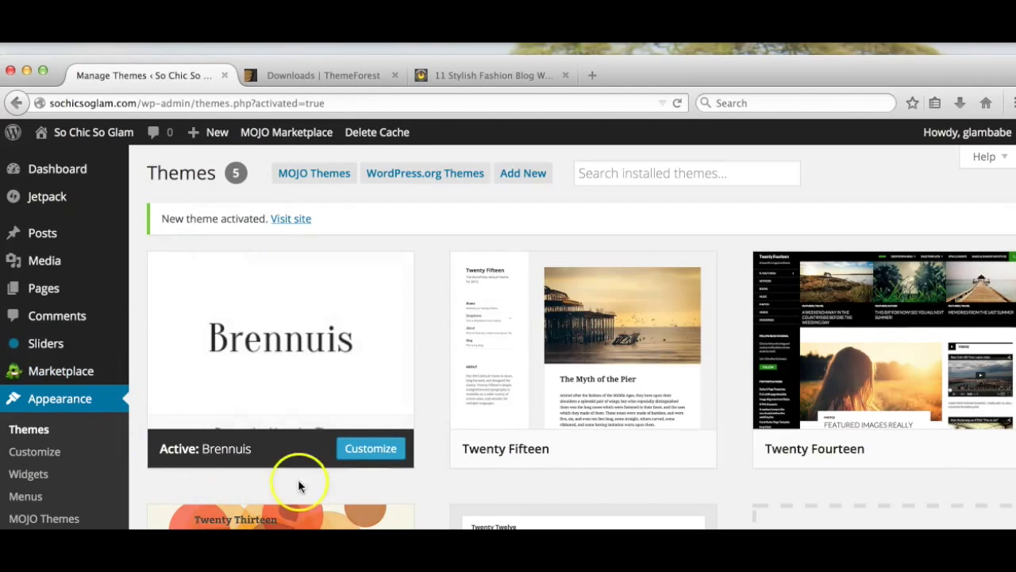
pyautogui.rightClick(90, 137)
pyautogui.click(127, 144)
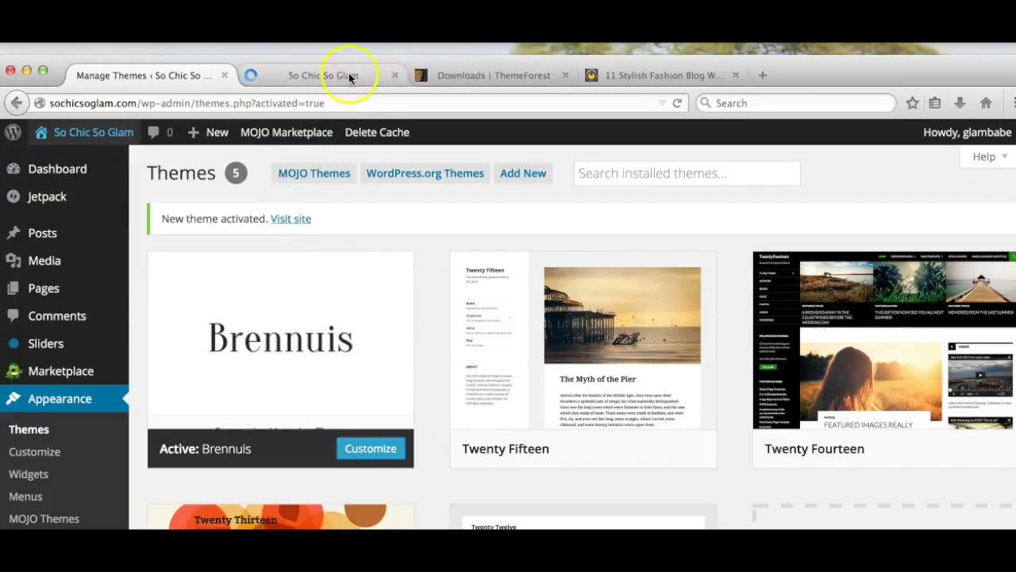
pyautogui.click(348, 74)
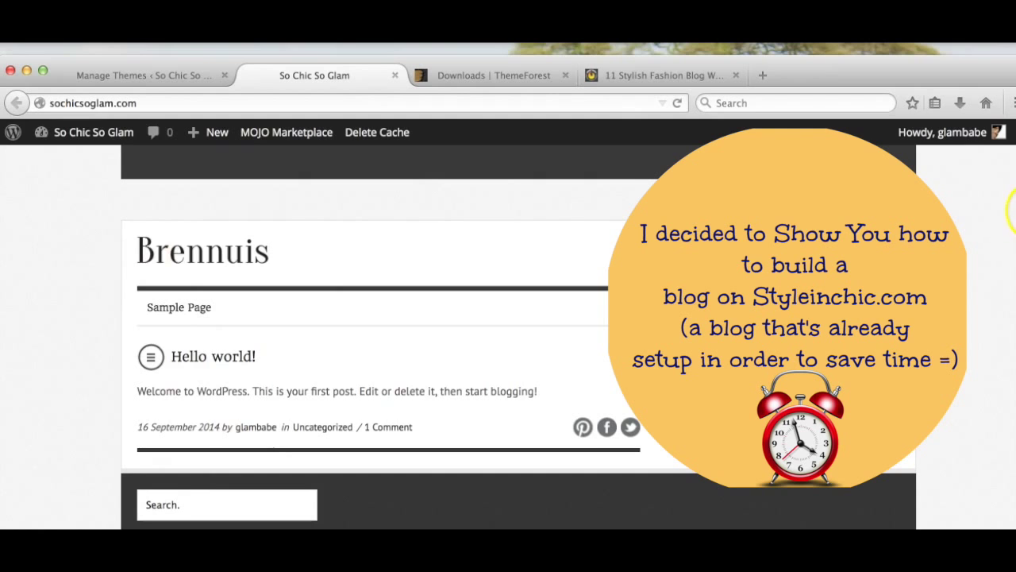
pyautogui.scroll(-5, 1012, 208)
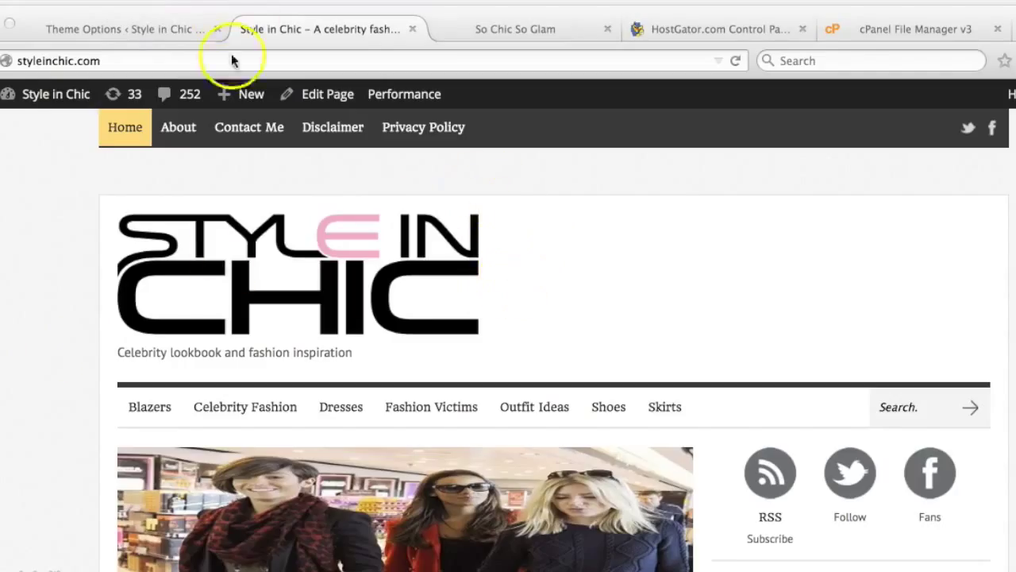
# Save the Theme Options, leaving the existing Logo URL and header banner image unchanged
pyautogui.click(131, 29)
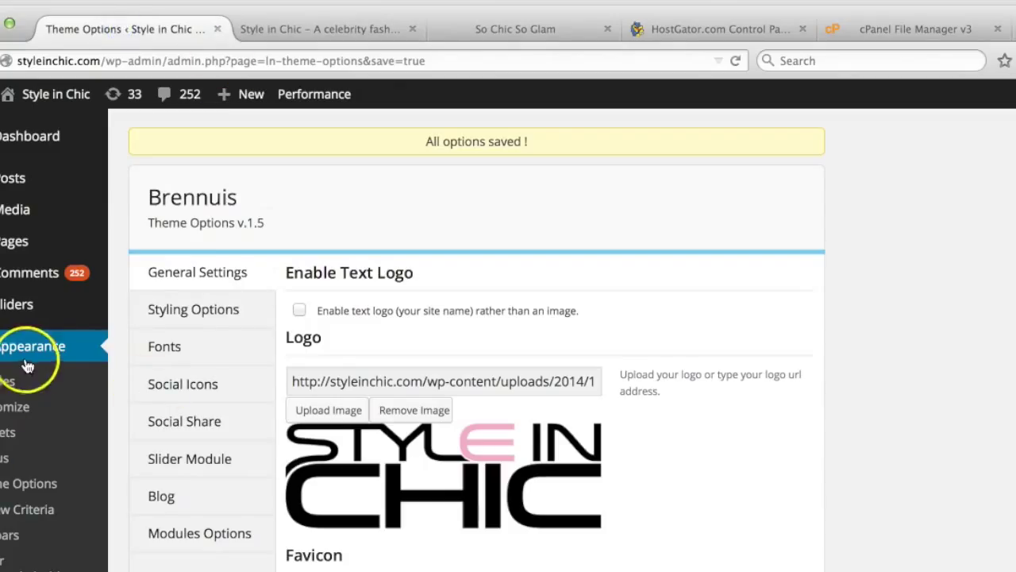
pyautogui.click(11, 492)
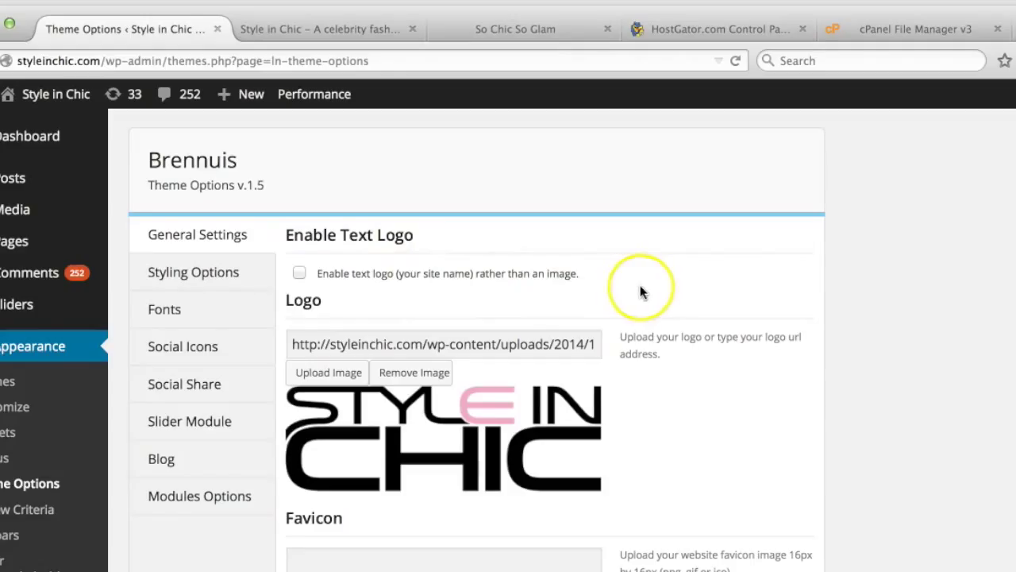
pyautogui.moveTo(562, 344); pyautogui.dragTo(608, 343)
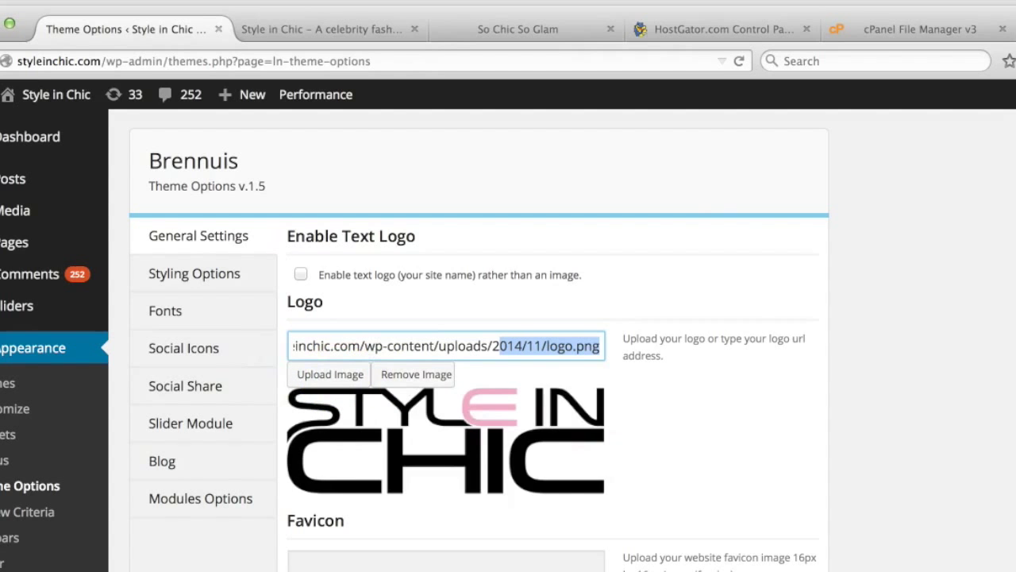
pyautogui.scroll(-20, 508, 334)
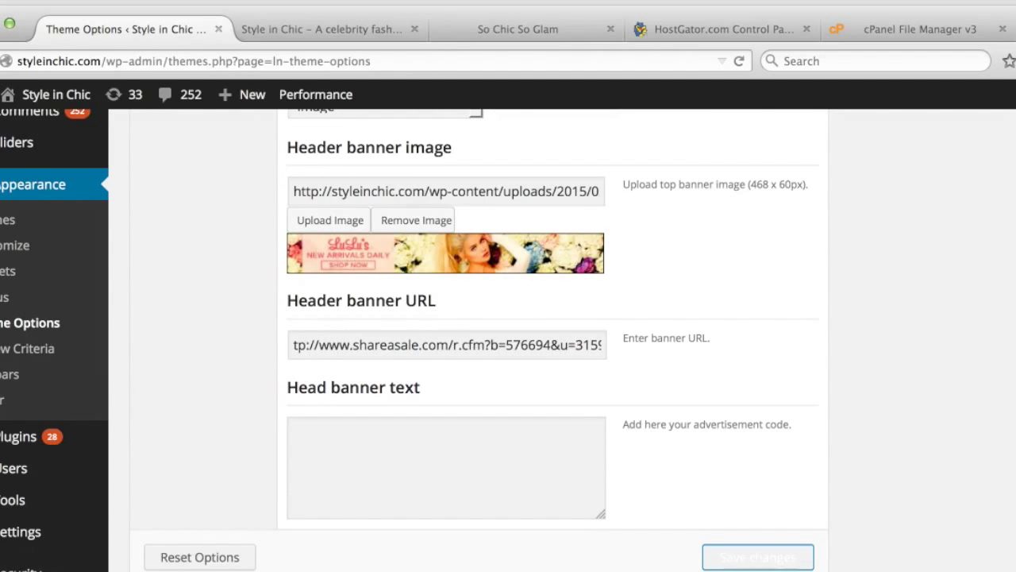
pyautogui.click(758, 557)
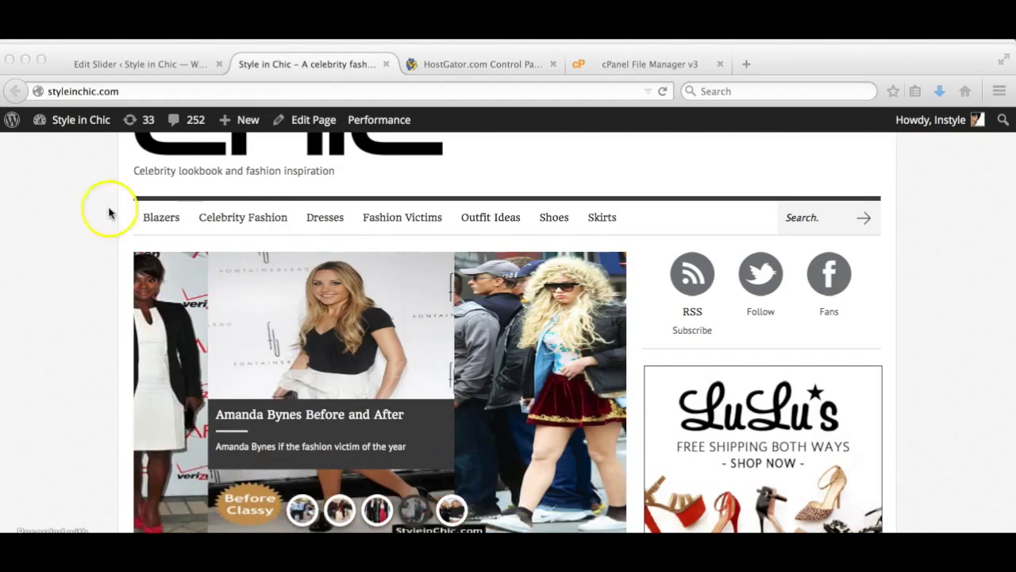
# Edit the Home Page slider from the Sliders list and scroll to its five slide images
pyautogui.click(155, 64)
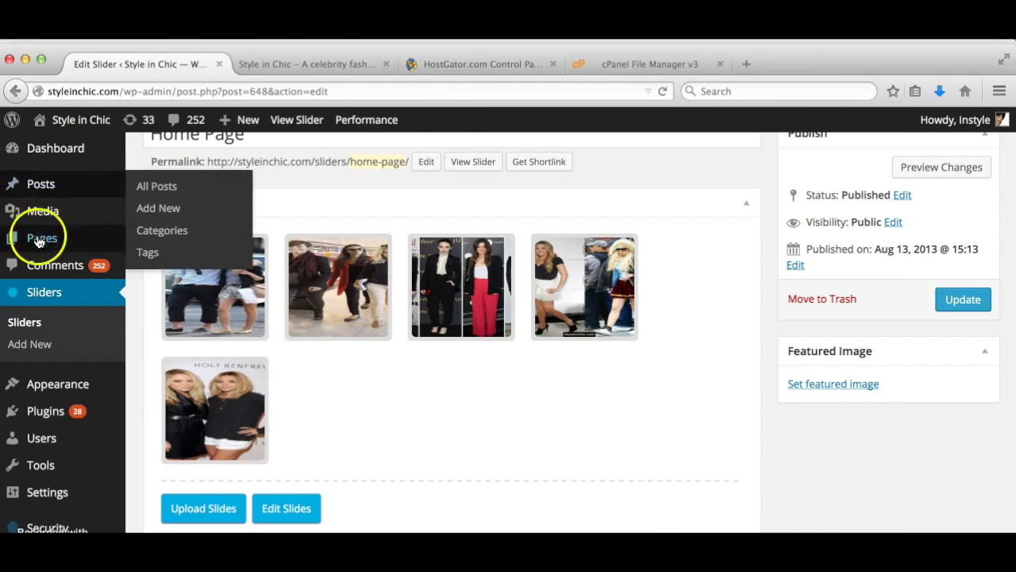
pyautogui.click(48, 151)
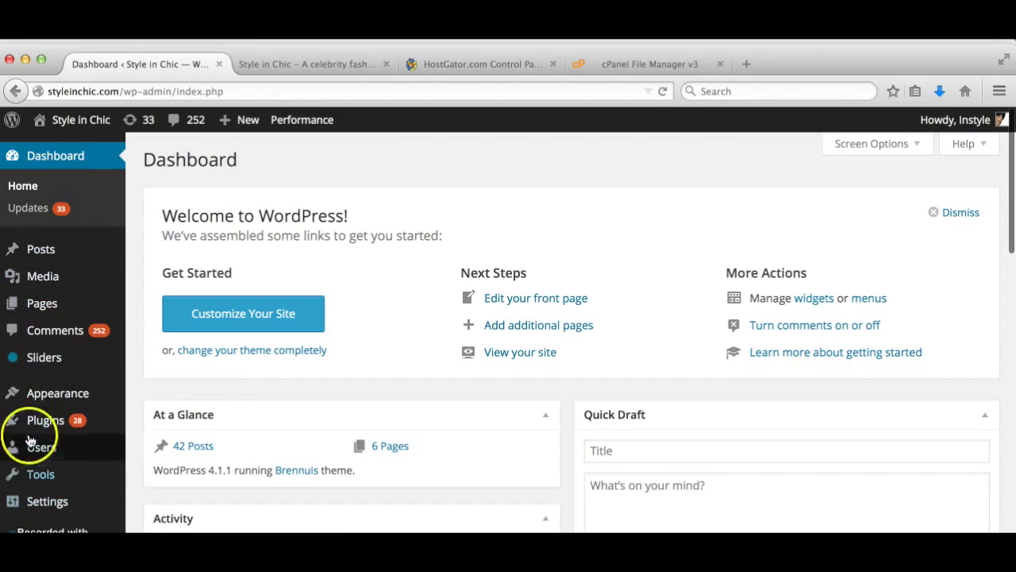
pyautogui.click(44, 359)
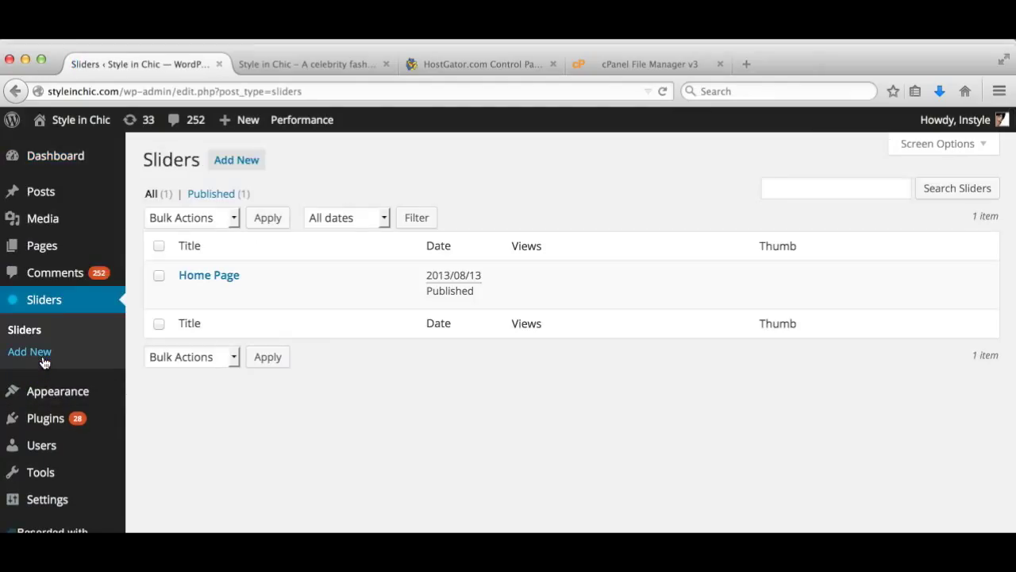
pyautogui.click(45, 349)
pyautogui.moveTo(193, 275)
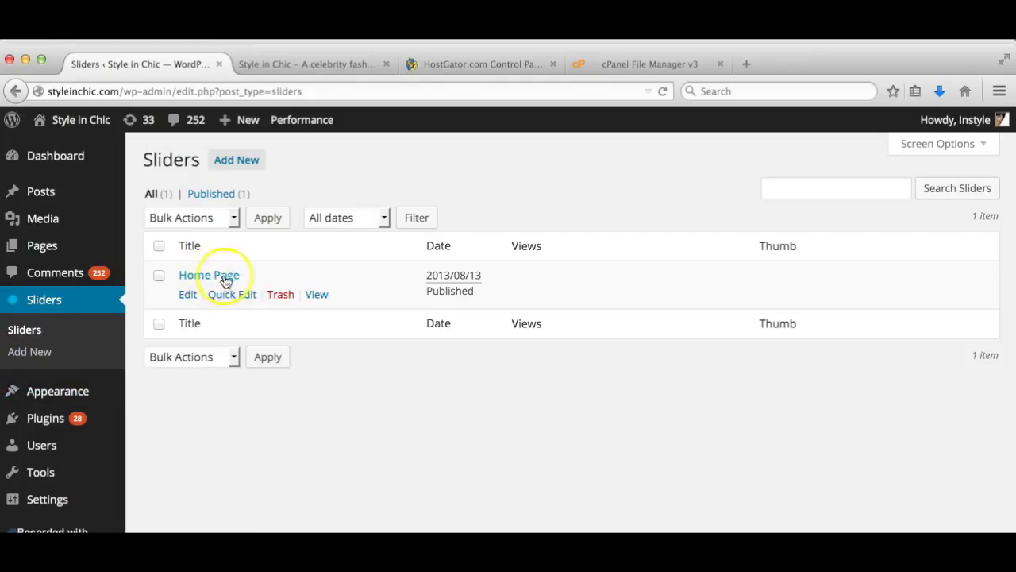
pyautogui.click(185, 294)
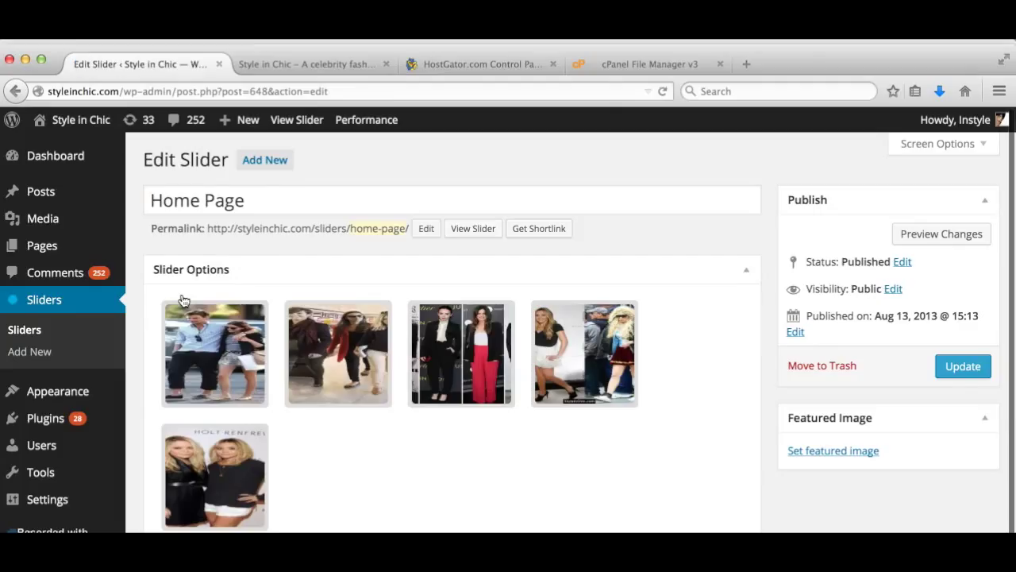
pyautogui.click(512, 322)
pyautogui.click(170, 375)
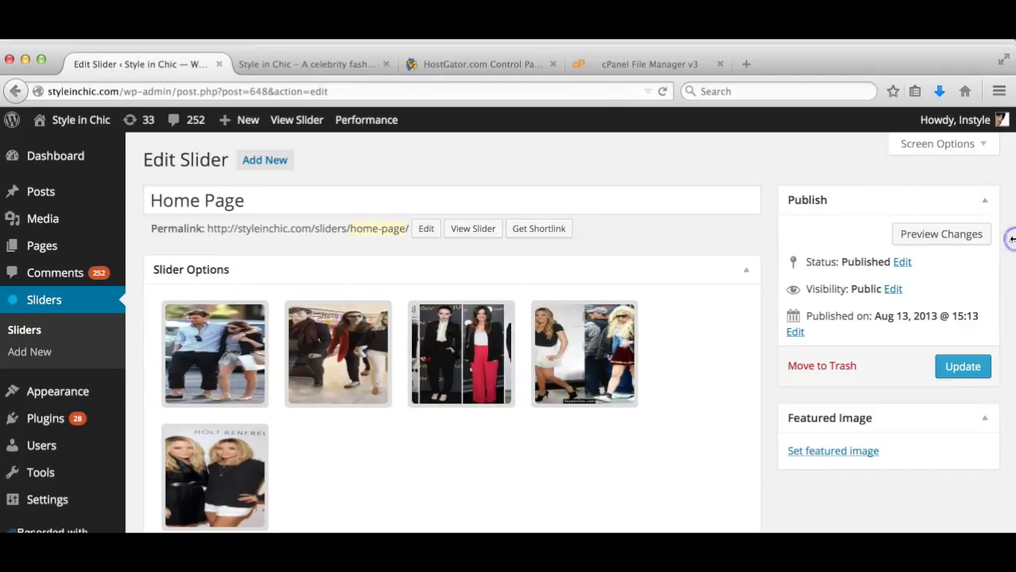
pyautogui.moveTo(1005, 232); pyautogui.dragTo(1005, 313)
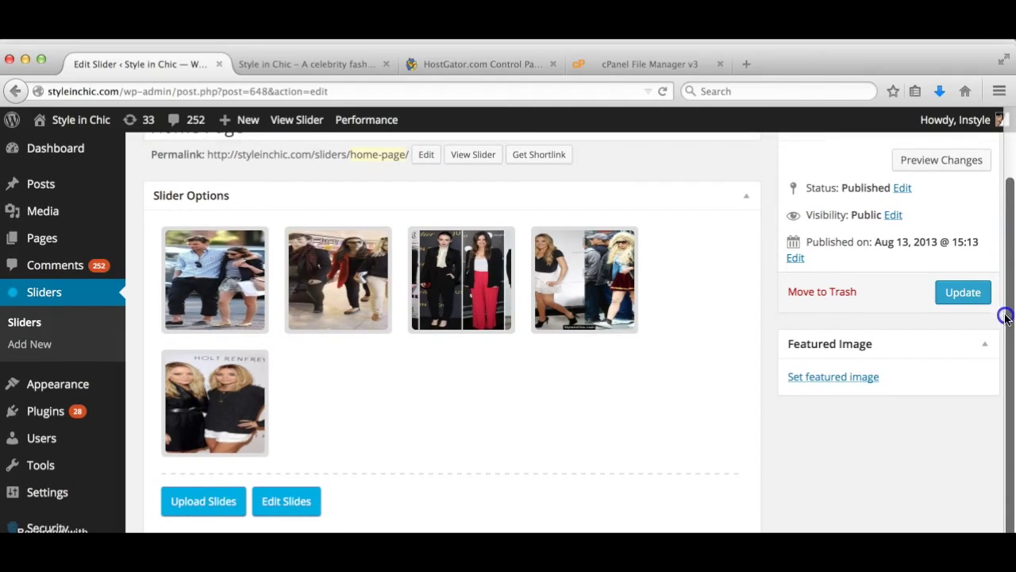
# Open the slider's Gallery and expand the first image, the Olivia Palermo slide
pyautogui.click(200, 503)
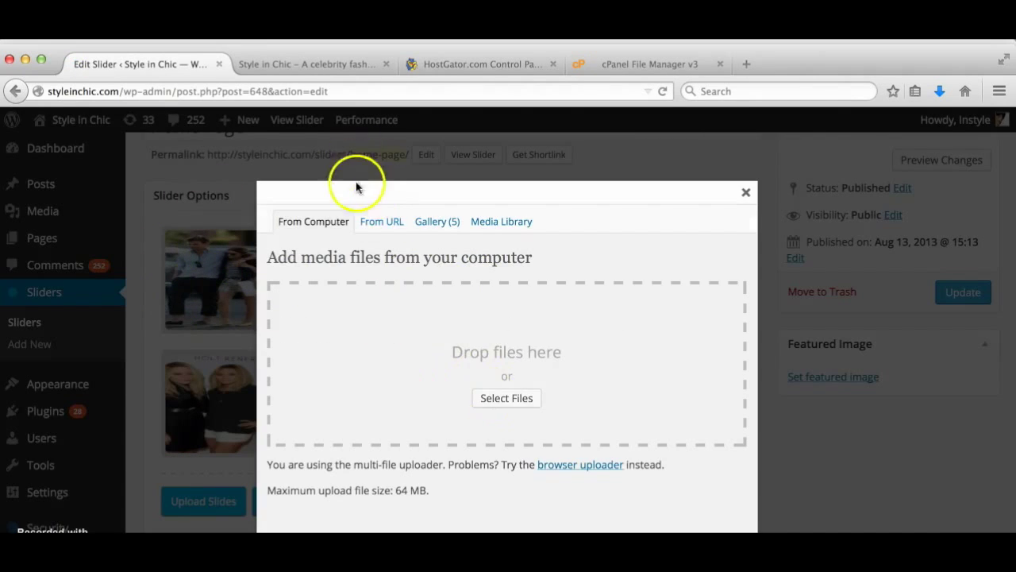
pyautogui.click(475, 226)
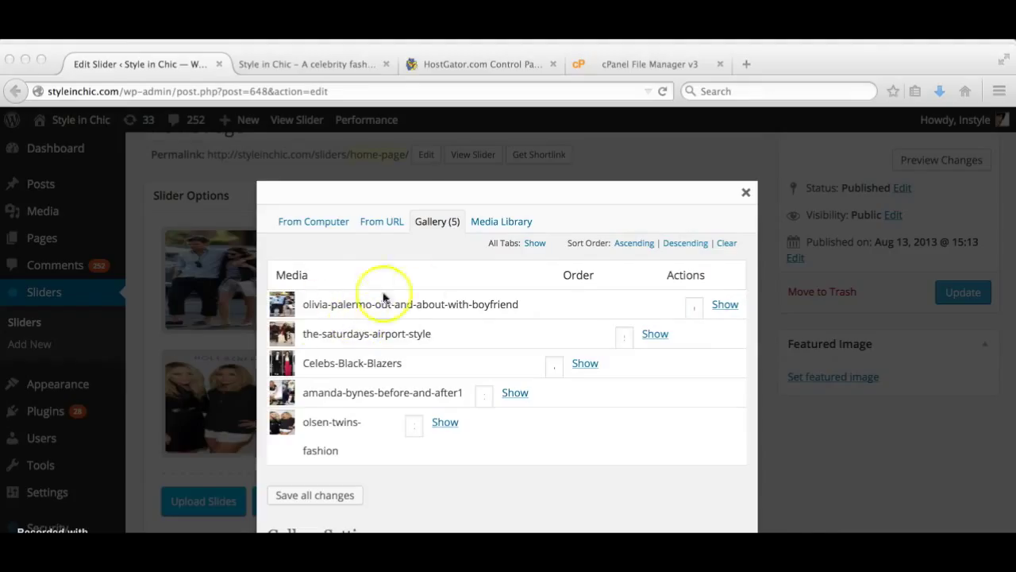
pyautogui.click(732, 309)
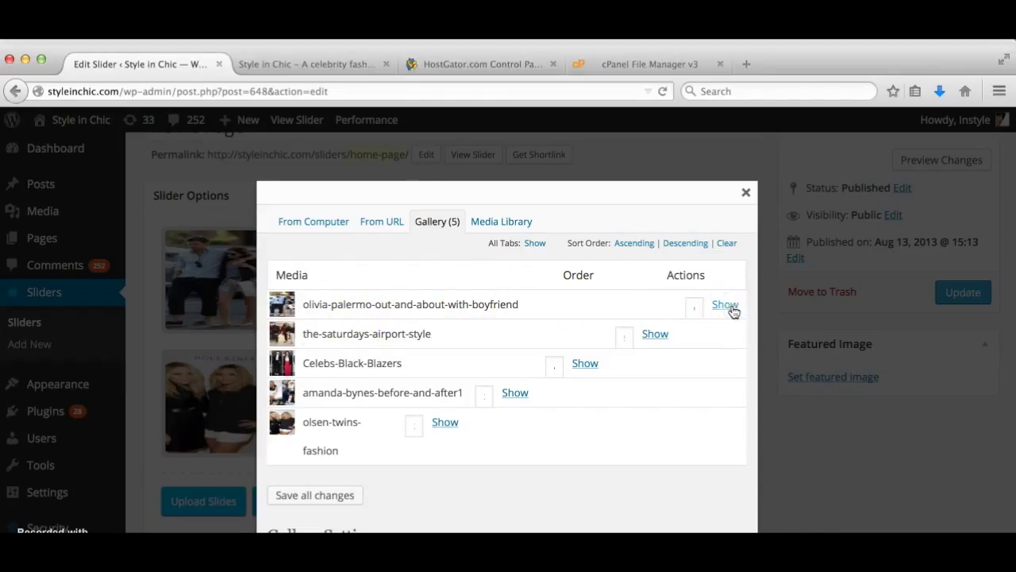
pyautogui.click(725, 307)
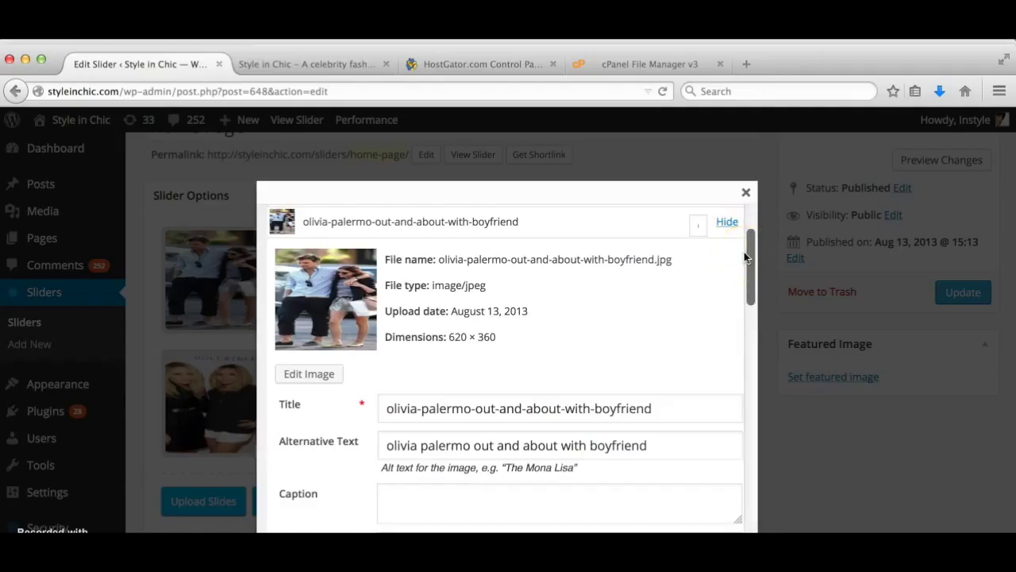
# Check the slide's title, caption, link and full-size setting, then view the live homepage slider
pyautogui.moveTo(749, 260); pyautogui.dragTo(749, 288)
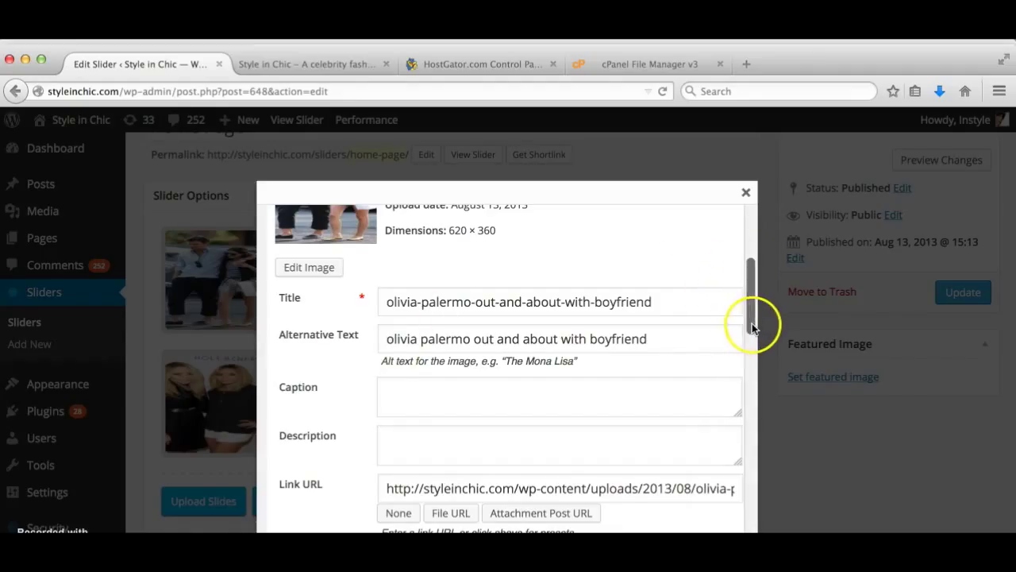
pyautogui.moveTo(752, 322); pyautogui.dragTo(751, 362)
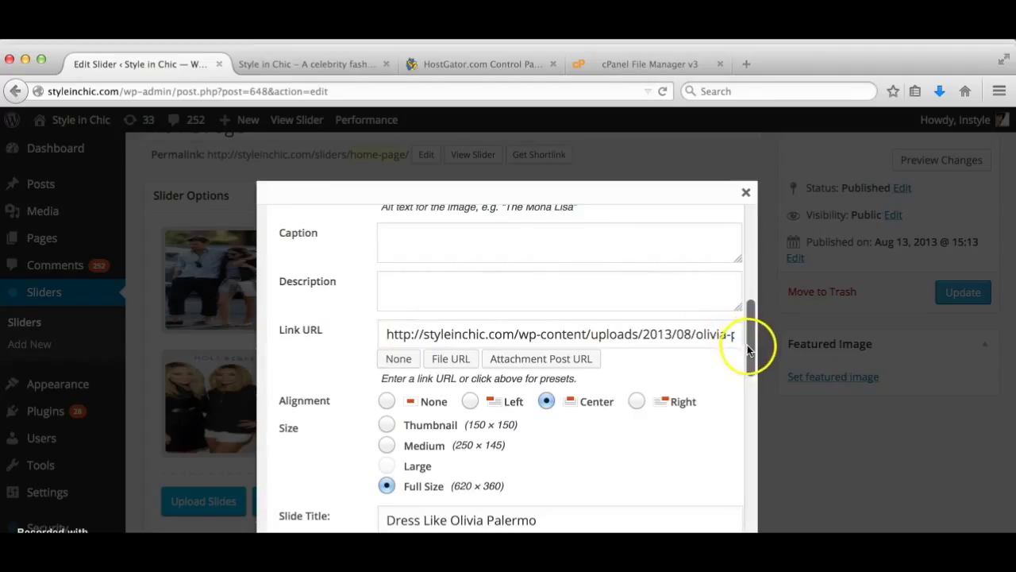
pyautogui.moveTo(747, 344); pyautogui.dragTo(748, 397)
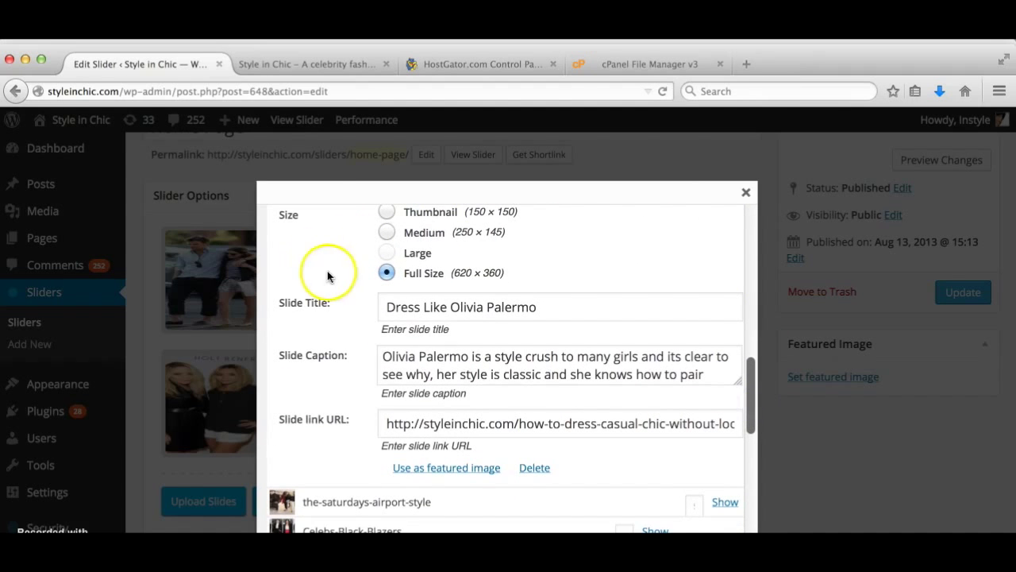
pyautogui.click(412, 279)
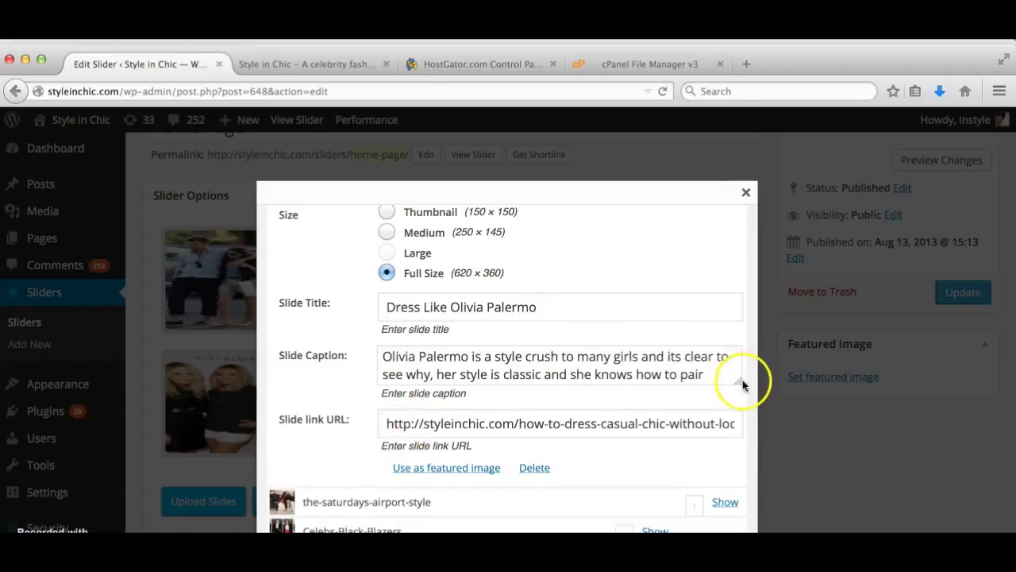
pyautogui.moveTo(750, 374); pyautogui.dragTo(755, 433)
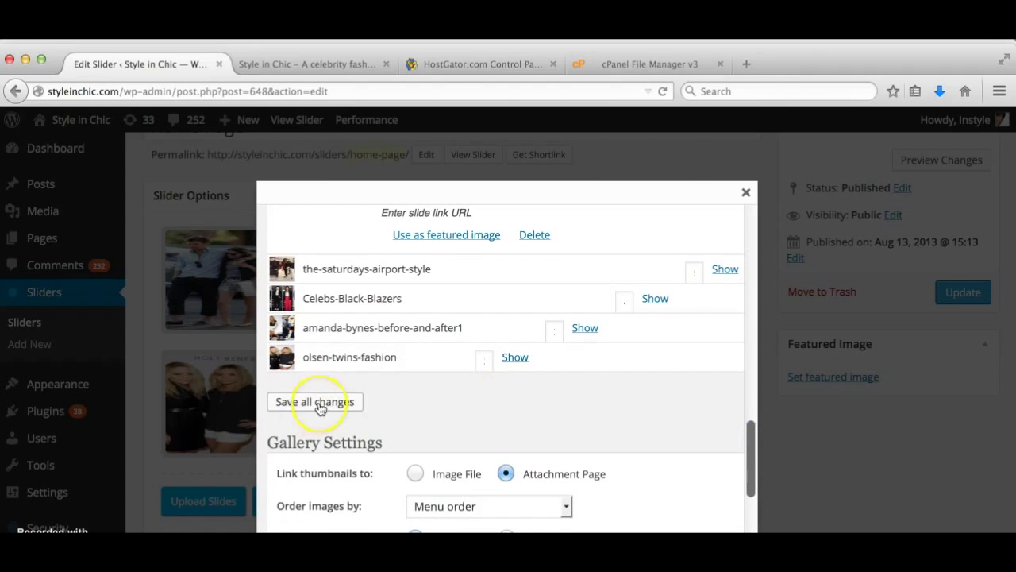
pyautogui.hotkey('ctrl', 'Tab')
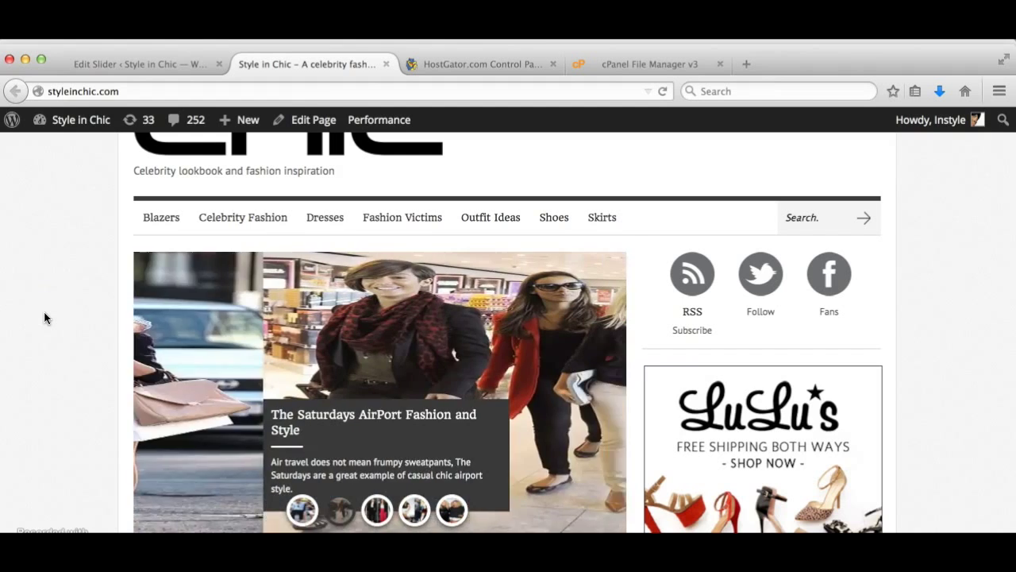
# Browse the live blog, then return to the Brennuis Theme Options page with all options saved
pyautogui.click(131, 67)
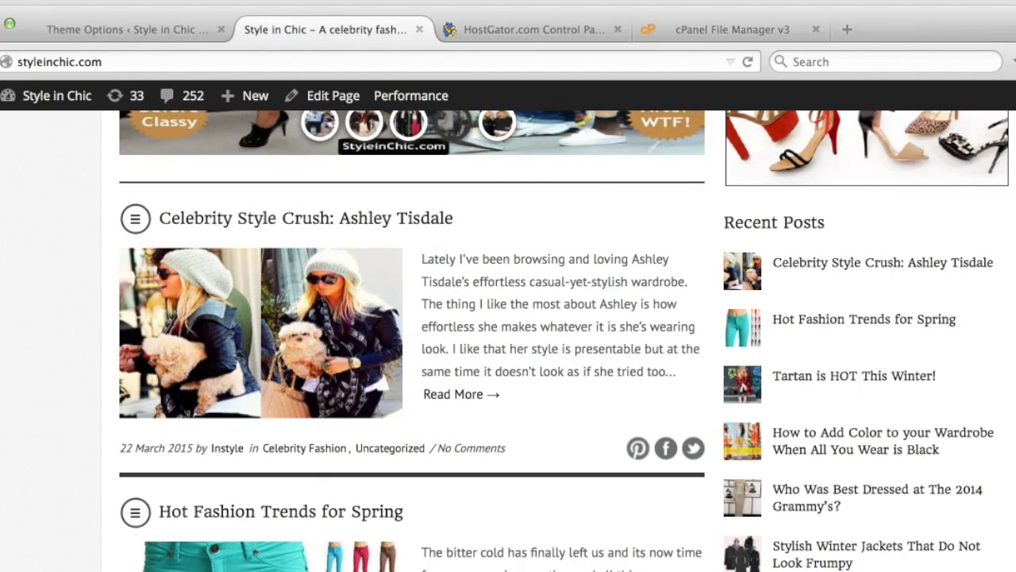
pyautogui.scroll(-13, 508, 341)
pyautogui.scroll(-7, 508, 341)
pyautogui.scroll(16, 508, 341)
pyautogui.scroll(7, 147, 474)
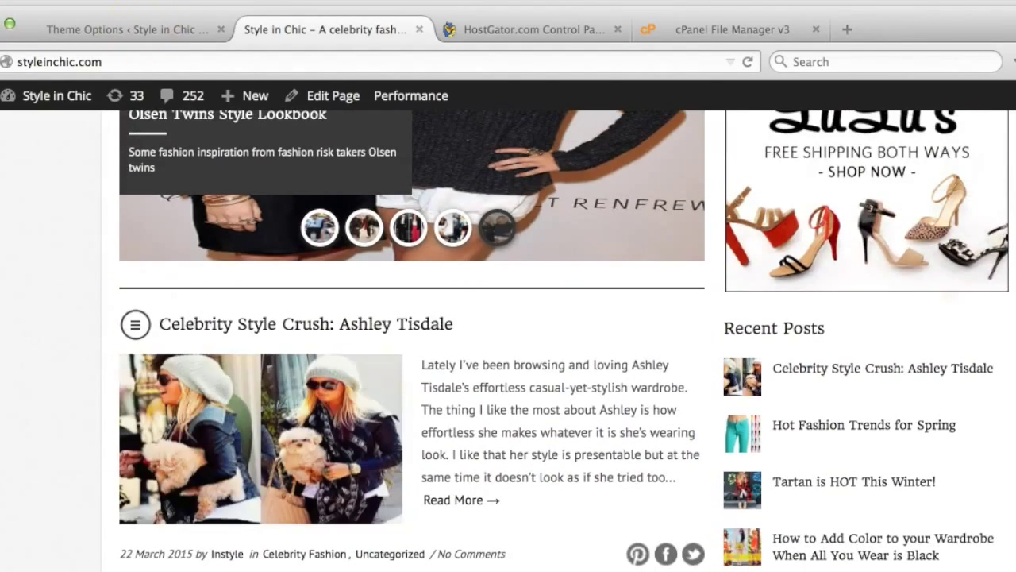
pyautogui.click(131, 30)
pyautogui.click(11, 181)
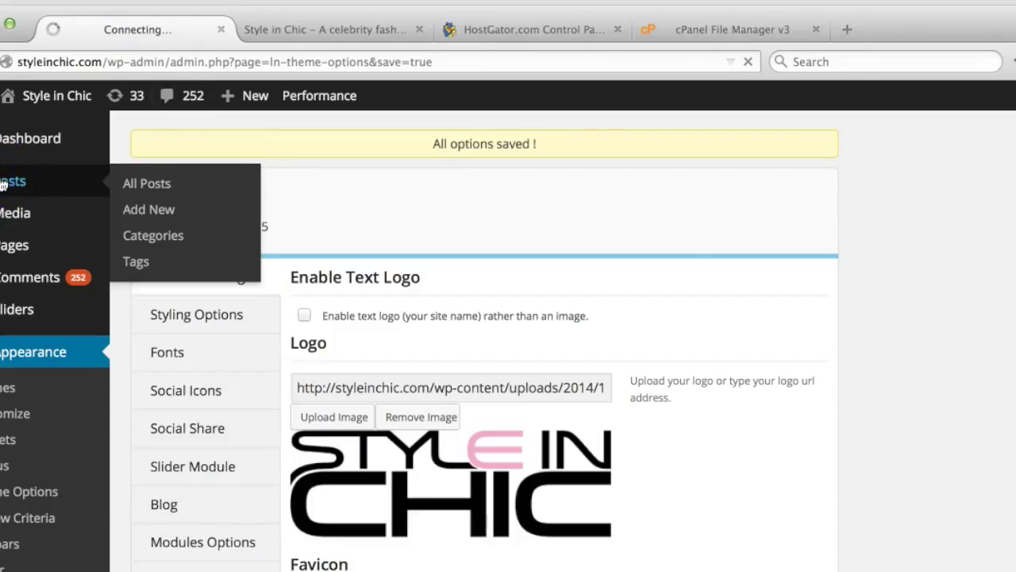
# Browse the 'Celebrity Style Crush: Ashley Tisdale' post in the editor, then view it on the live blog
pyautogui.moveTo(495, 363)
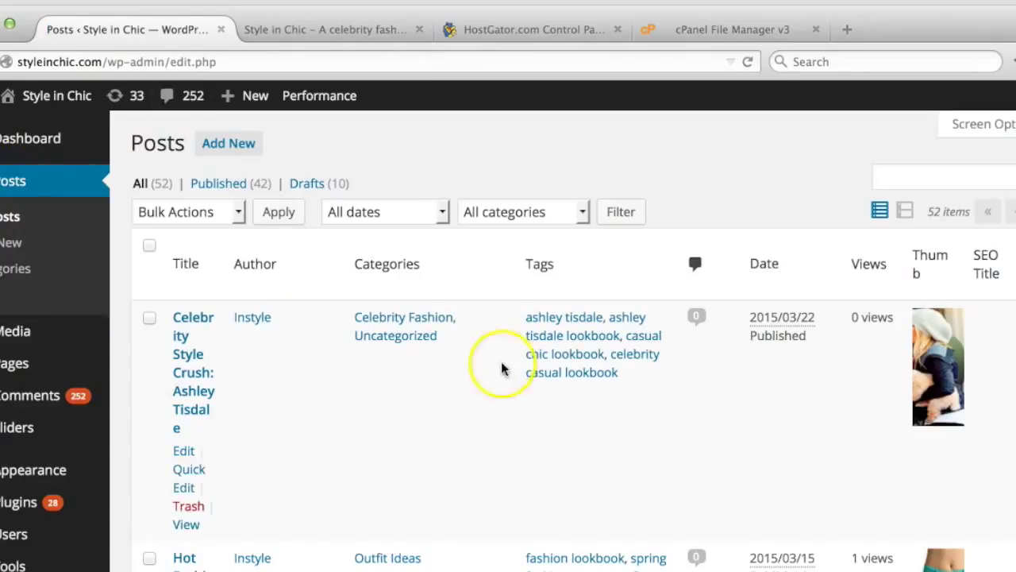
pyautogui.click(179, 452)
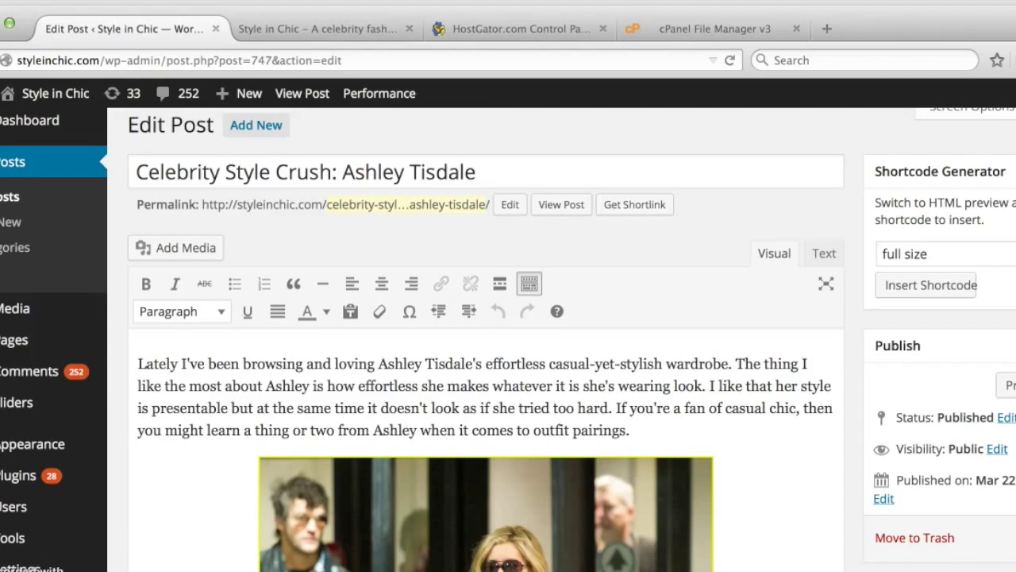
pyautogui.scroll(-15, 486, 357)
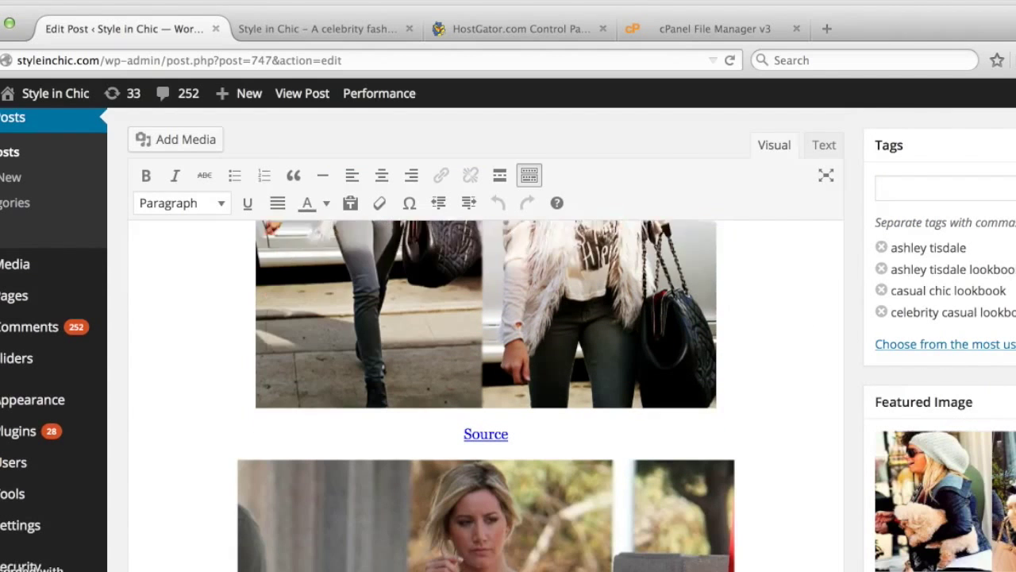
pyautogui.scroll(-1, 486, 357)
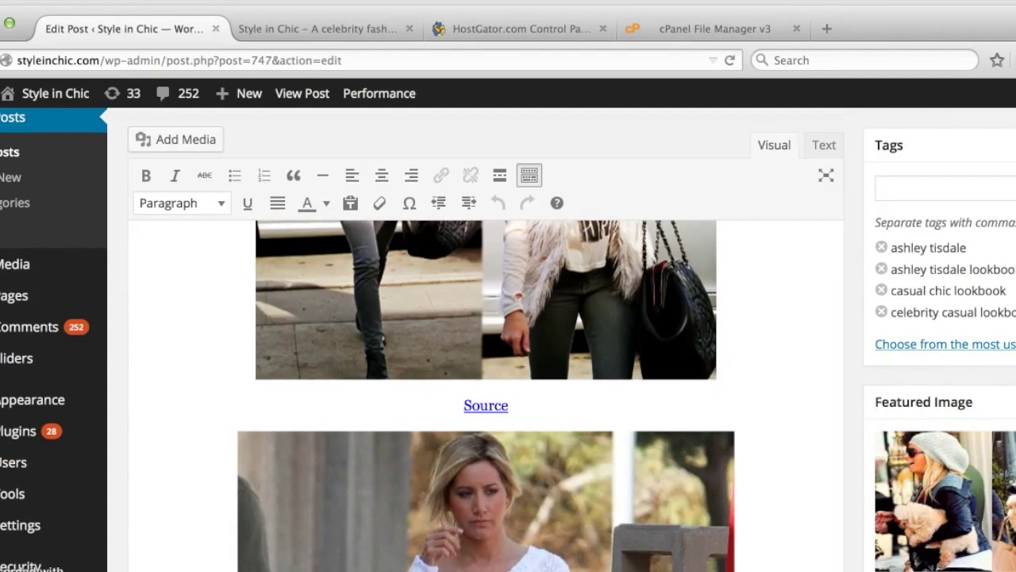
pyautogui.scroll(-5, 486, 397)
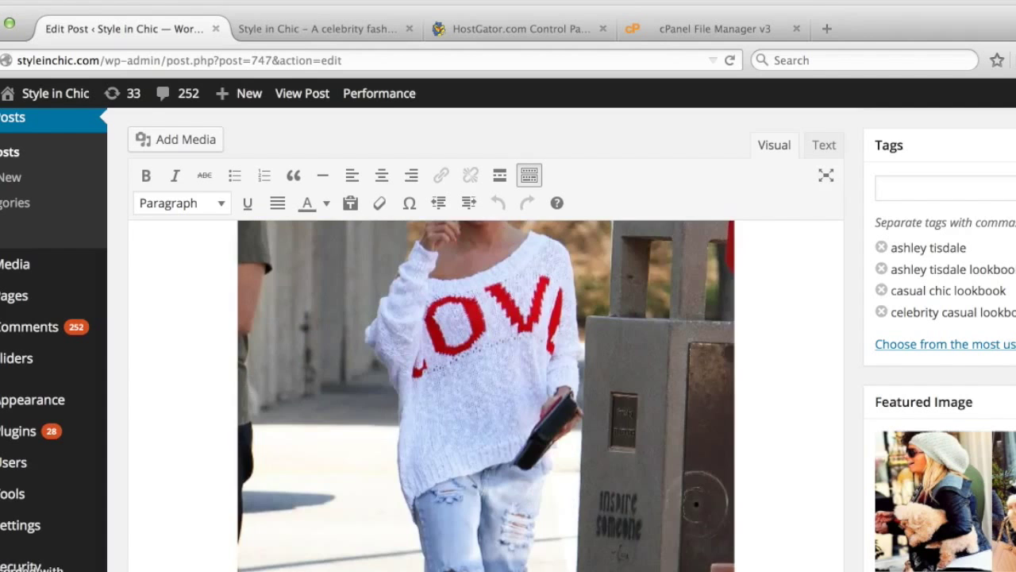
pyautogui.scroll(4, 486, 397)
pyautogui.scroll(-6, 486, 397)
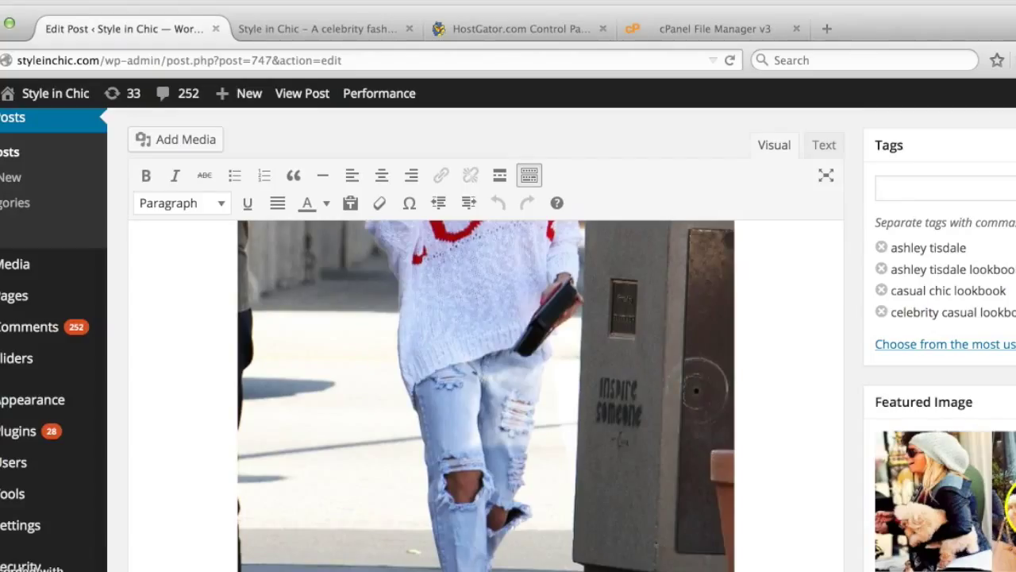
pyautogui.click(206, 140)
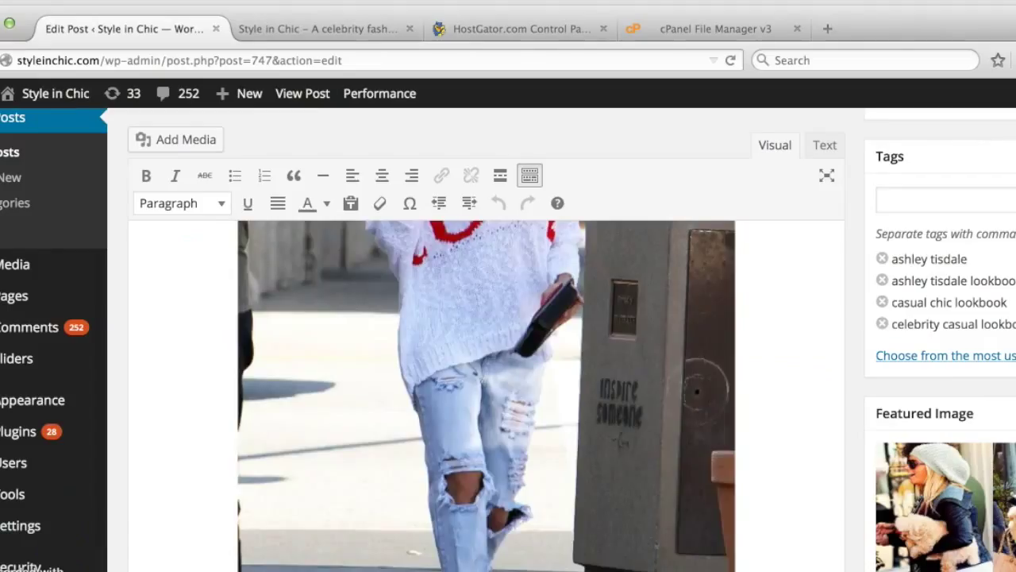
pyautogui.hotkey('ctrl', 'Tab')
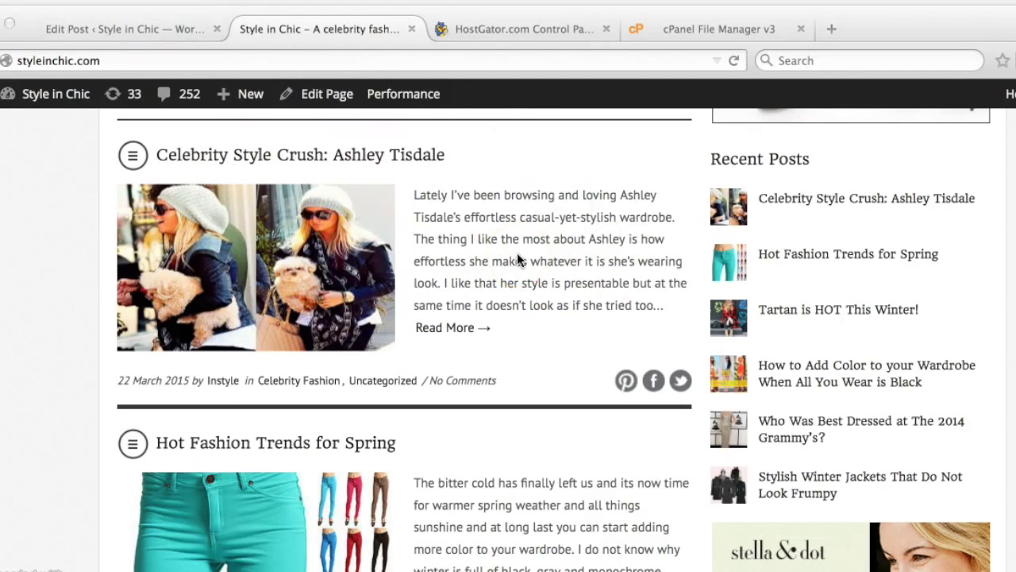
# Scroll up and down the Style in Chic home page to review its content
pyautogui.scroll(-5, 599, 358)
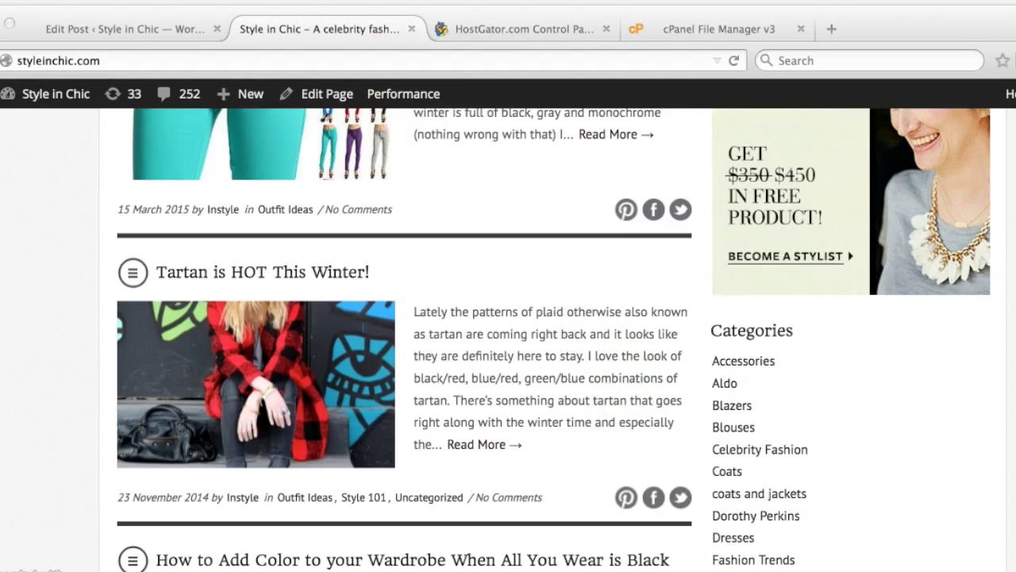
pyautogui.scroll(-10, 404, 341)
pyautogui.scroll(20, 405, 341)
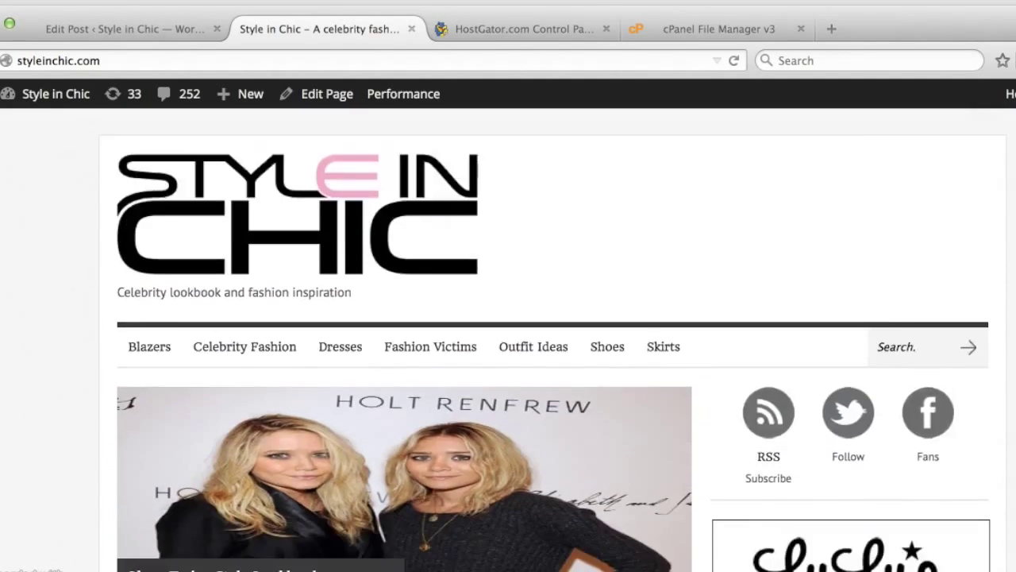
pyautogui.scroll(-8, 553, 340)
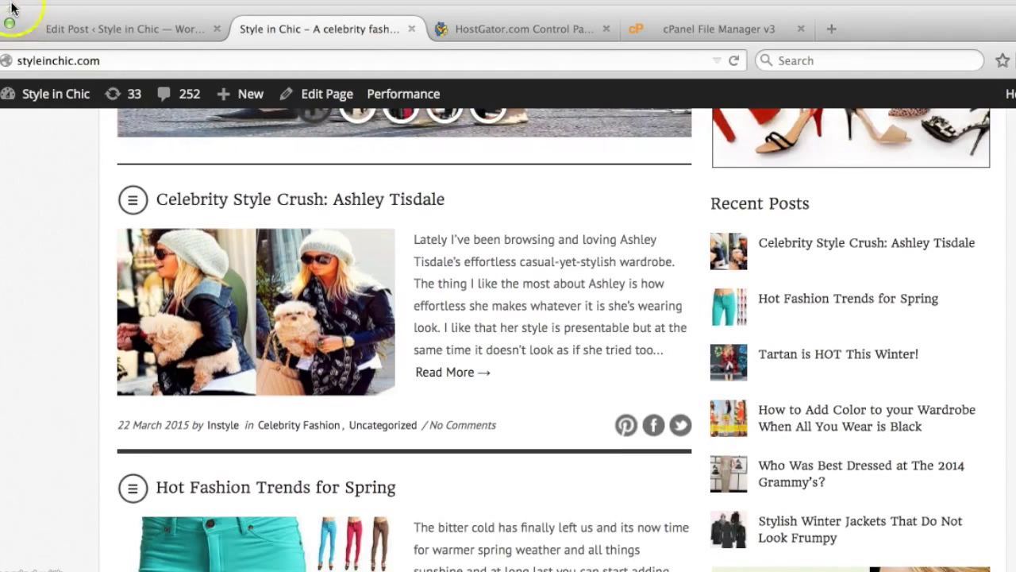
# Switch to the Ashley Tisdale post's Edit Post tab and scroll down through its images
pyautogui.click(114, 31)
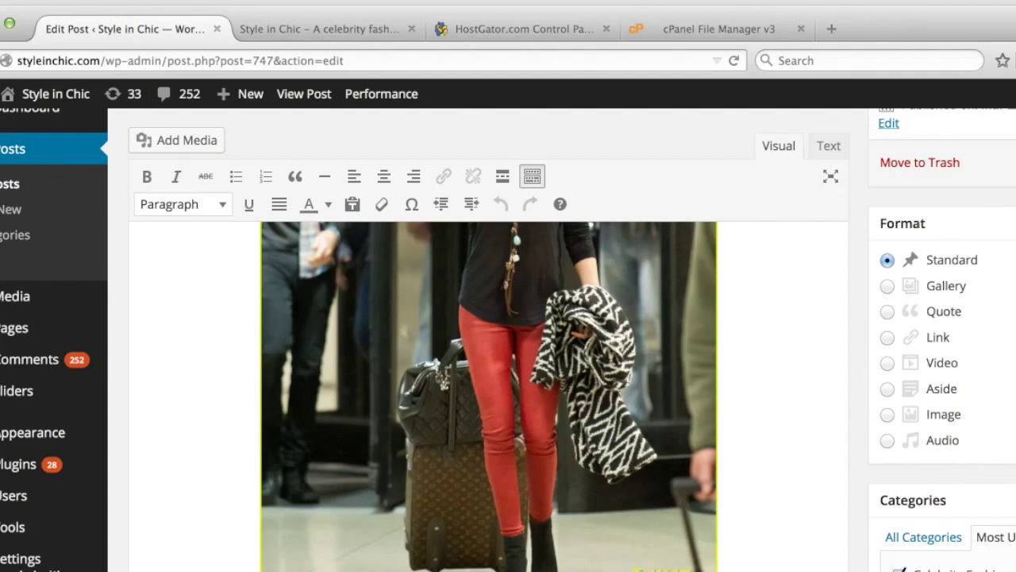
pyautogui.scroll(-10, 508, 357)
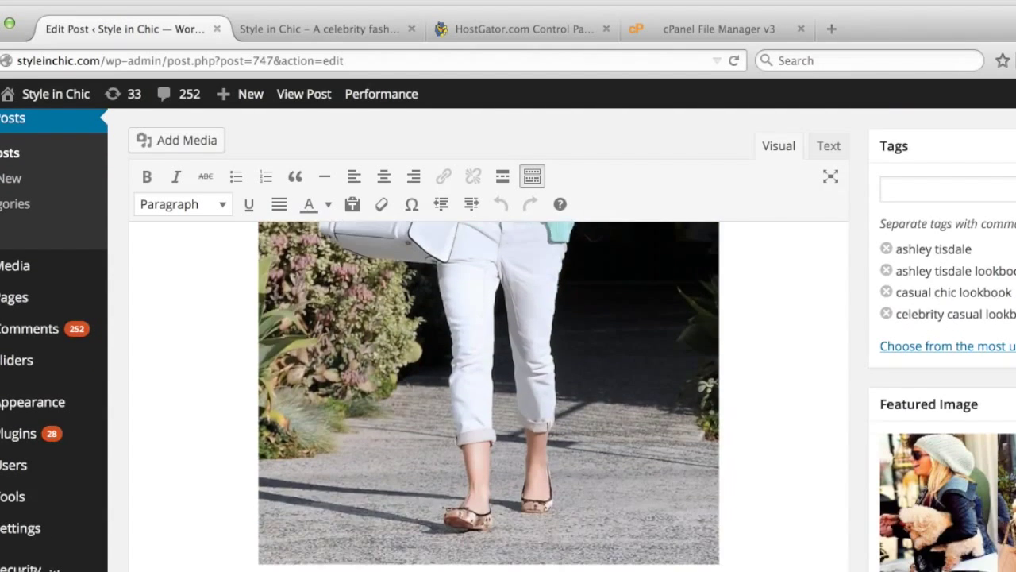
pyautogui.scroll(-5, 443, 414)
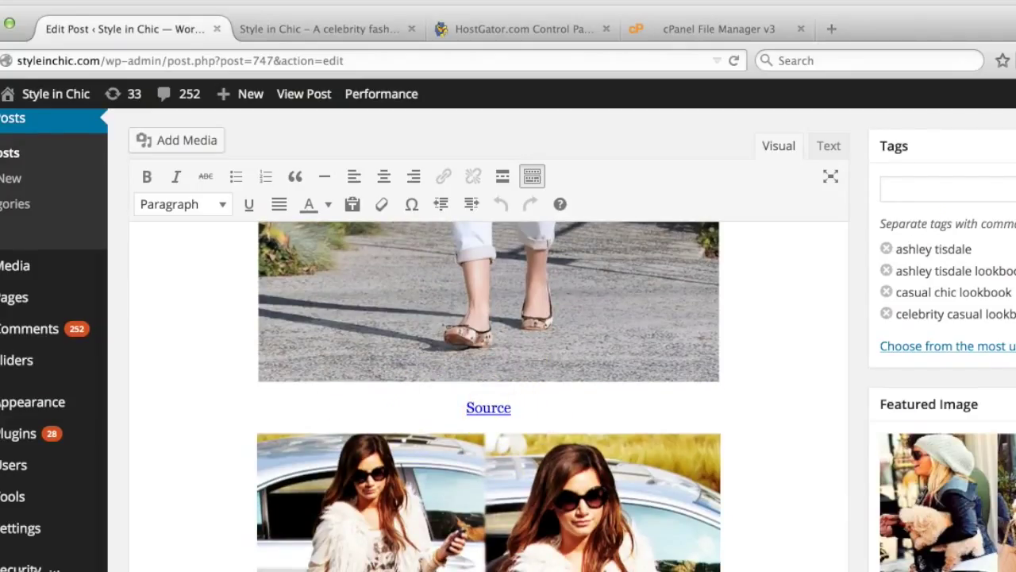
pyautogui.scroll(-10, 488, 397)
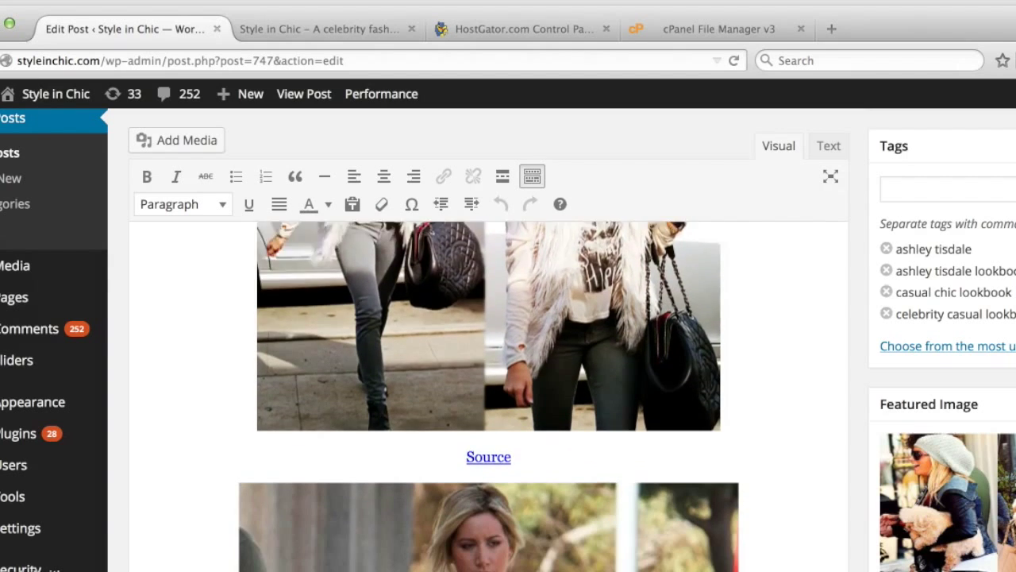
pyautogui.scroll(-4, 488, 397)
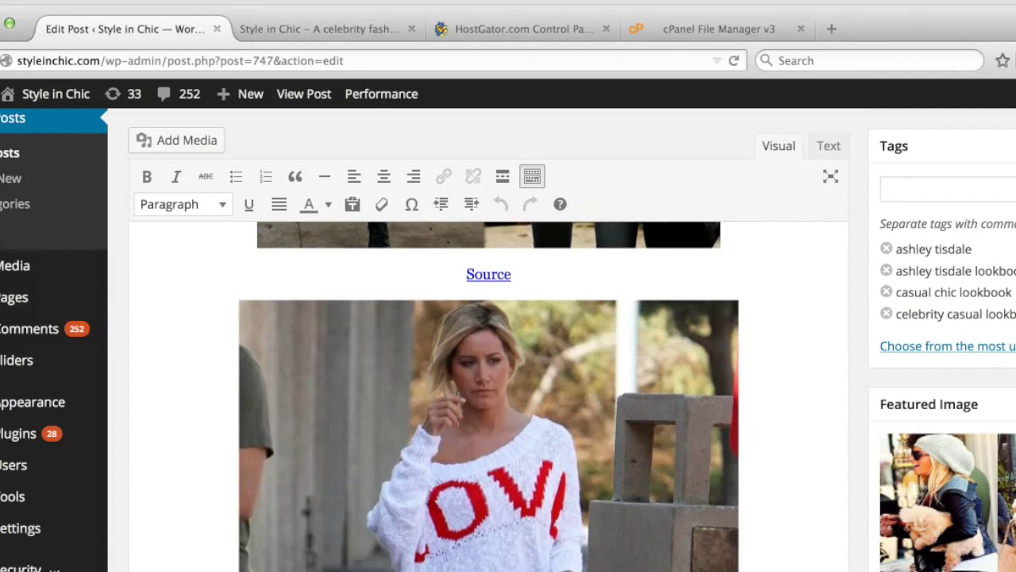
pyautogui.scroll(-3, 488, 396)
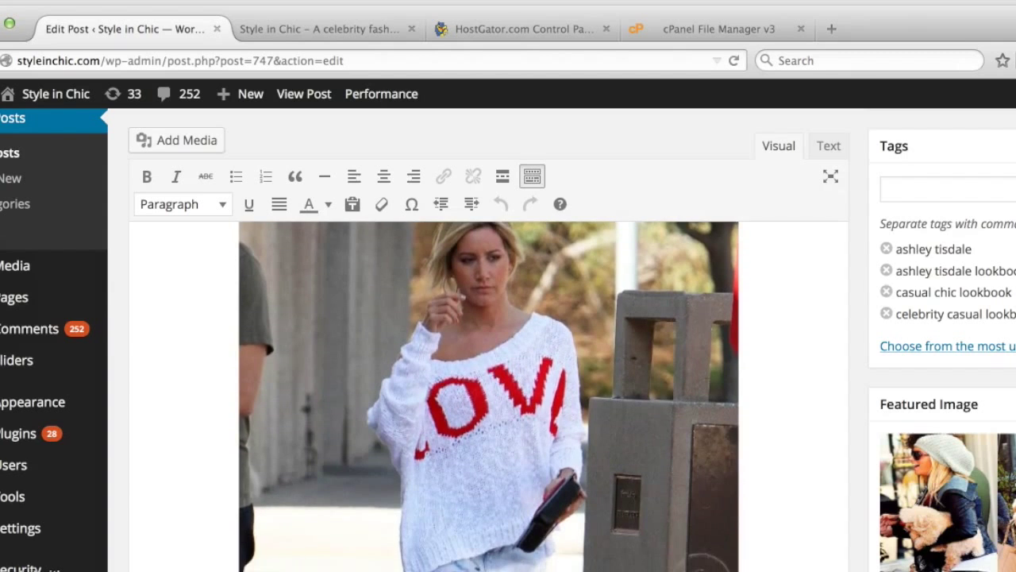
pyautogui.scroll(-10, 488, 397)
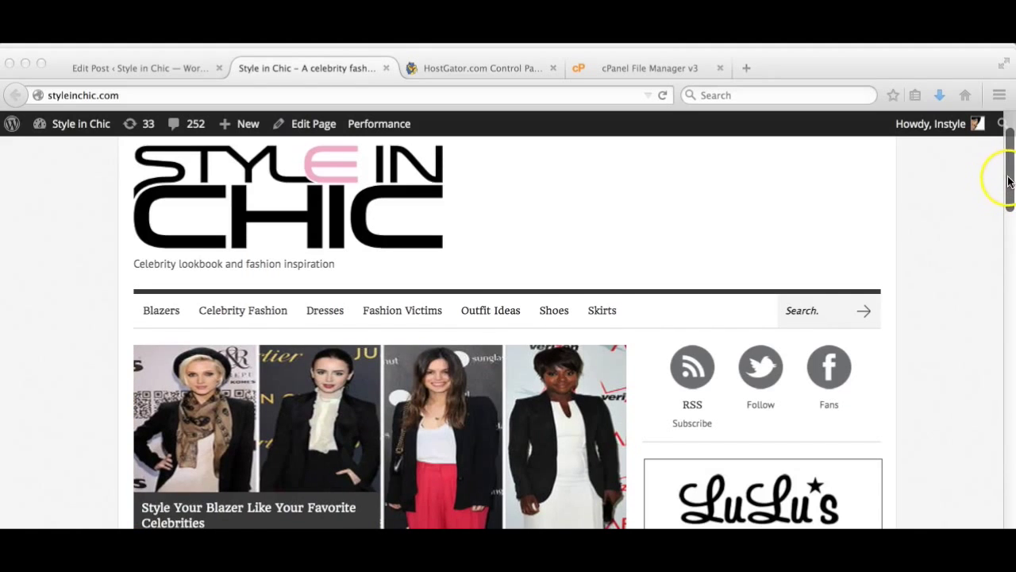
# Go back to the post editor and open the Appearance > Widgets page
pyautogui.moveTo(1009, 181); pyautogui.dragTo(1002, 230)
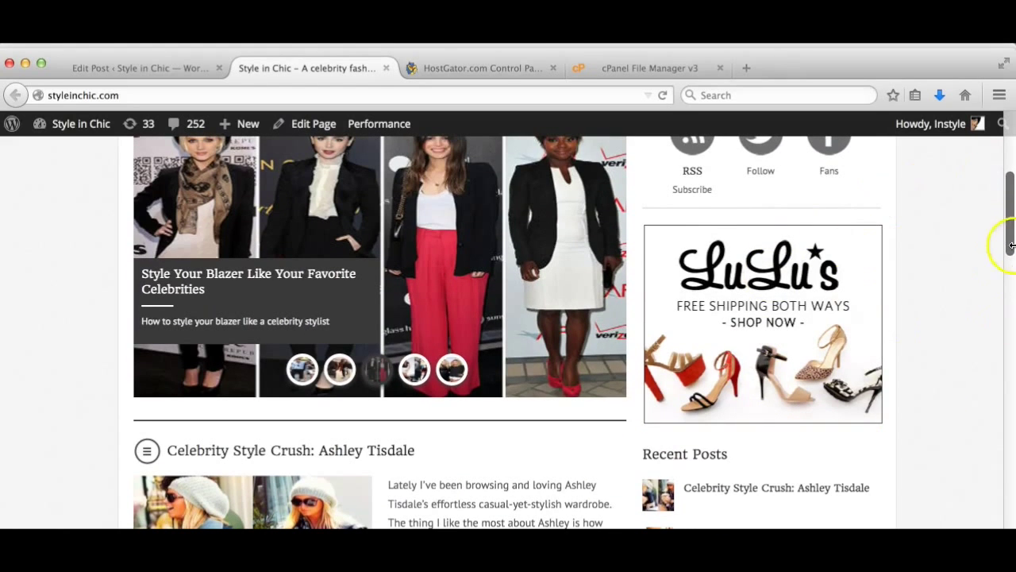
pyautogui.scroll(-5, 556, 242)
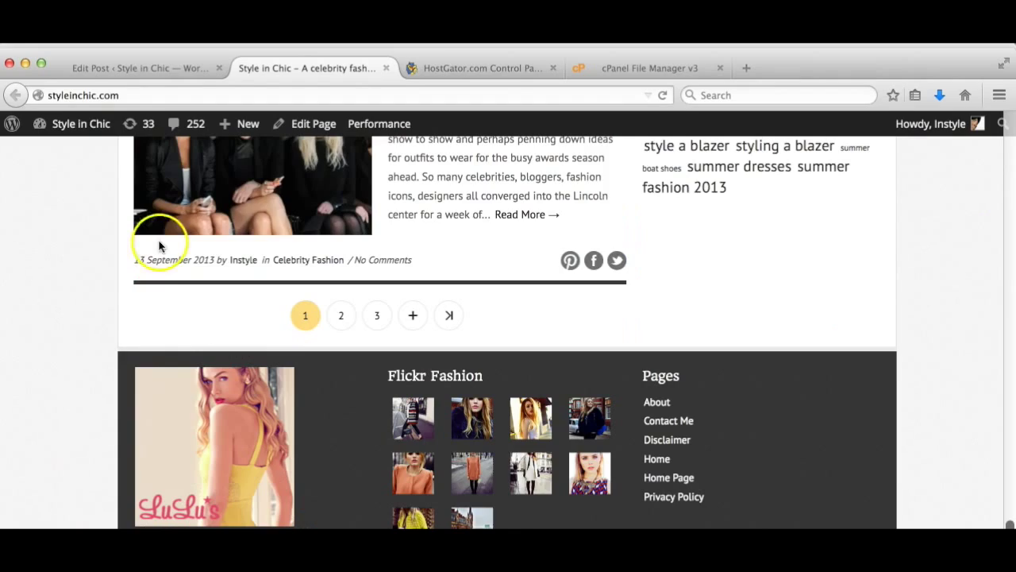
pyautogui.click(123, 69)
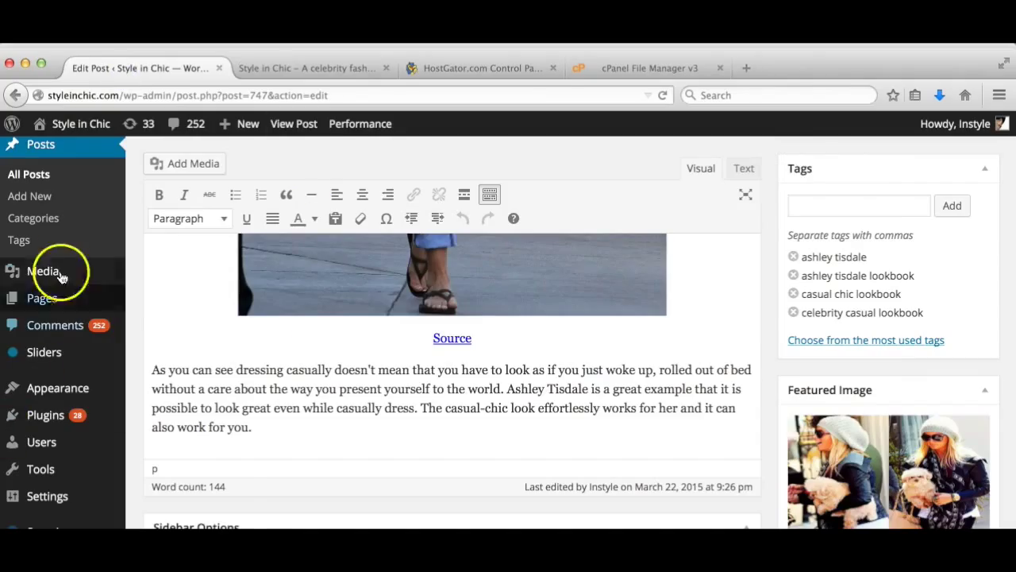
pyautogui.moveTo(49, 392)
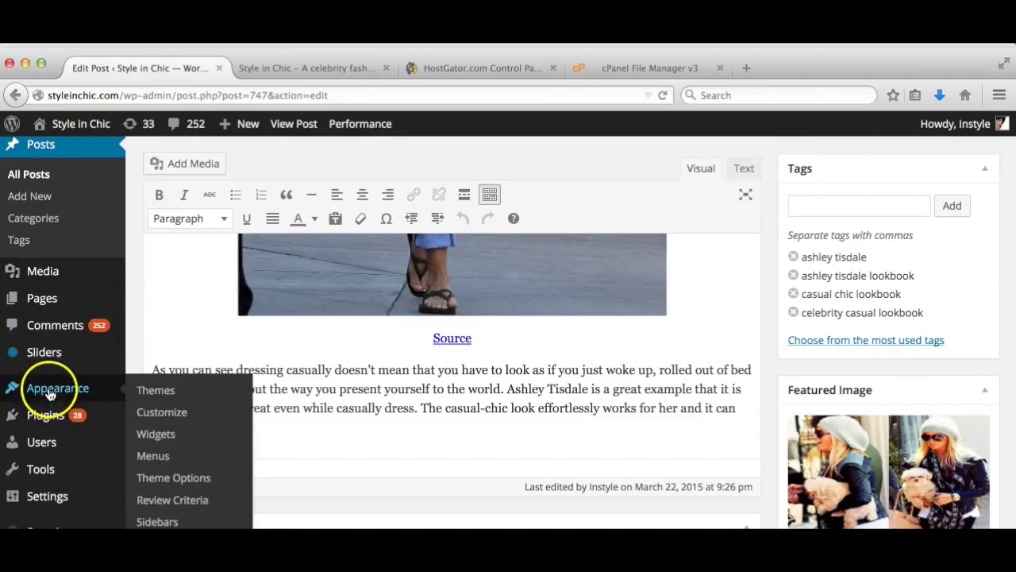
pyautogui.click(156, 435)
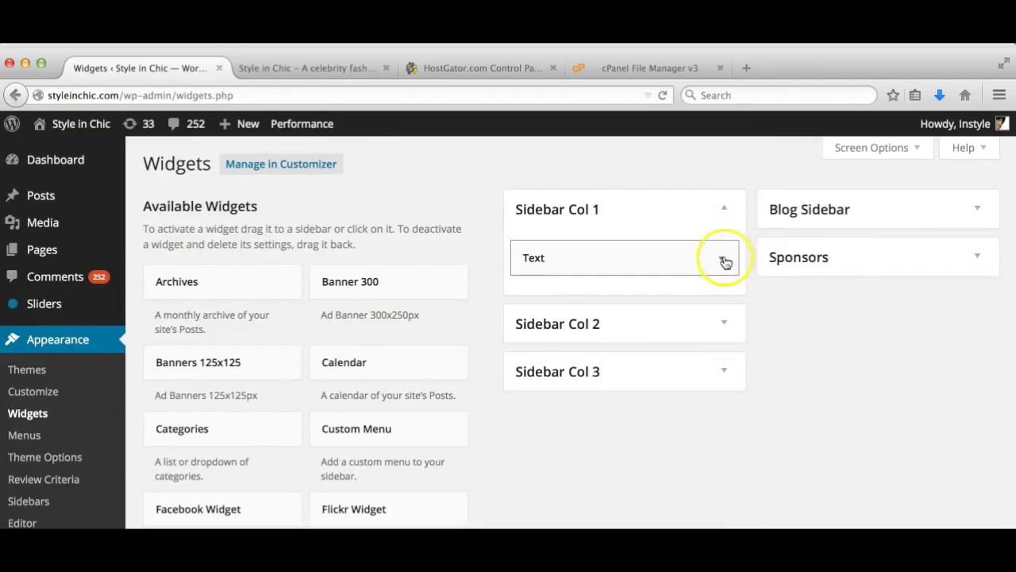
# Inspect Sidebar Col 1's Text widget and the Blog Sidebar, then view the live home page
pyautogui.click(724, 261)
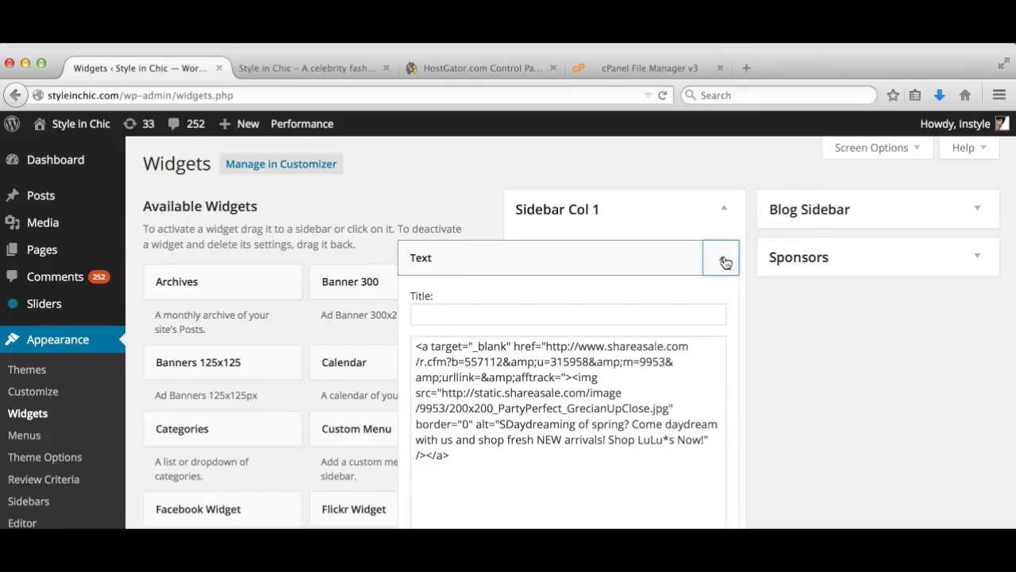
pyautogui.click(724, 260)
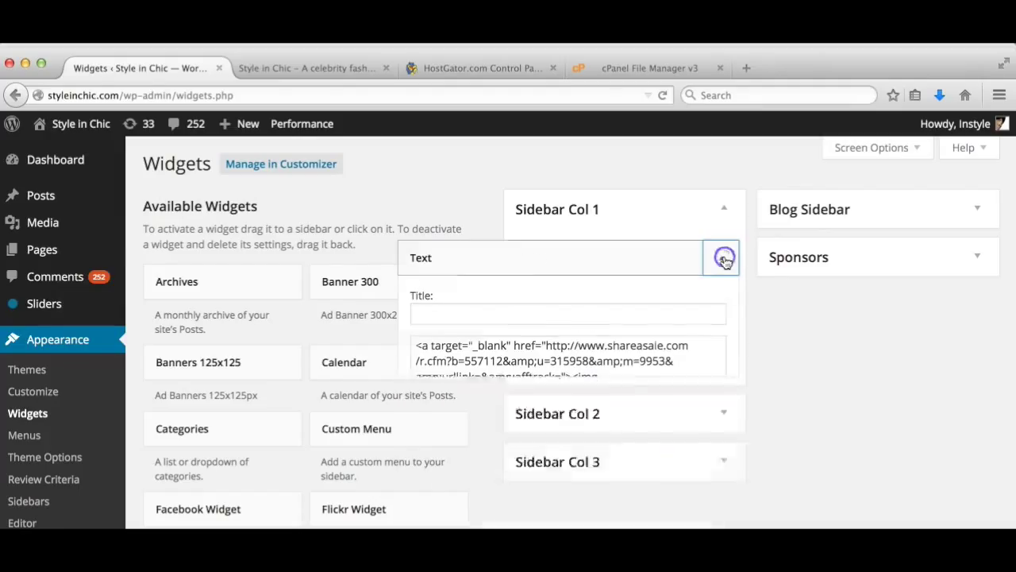
pyautogui.click(934, 212)
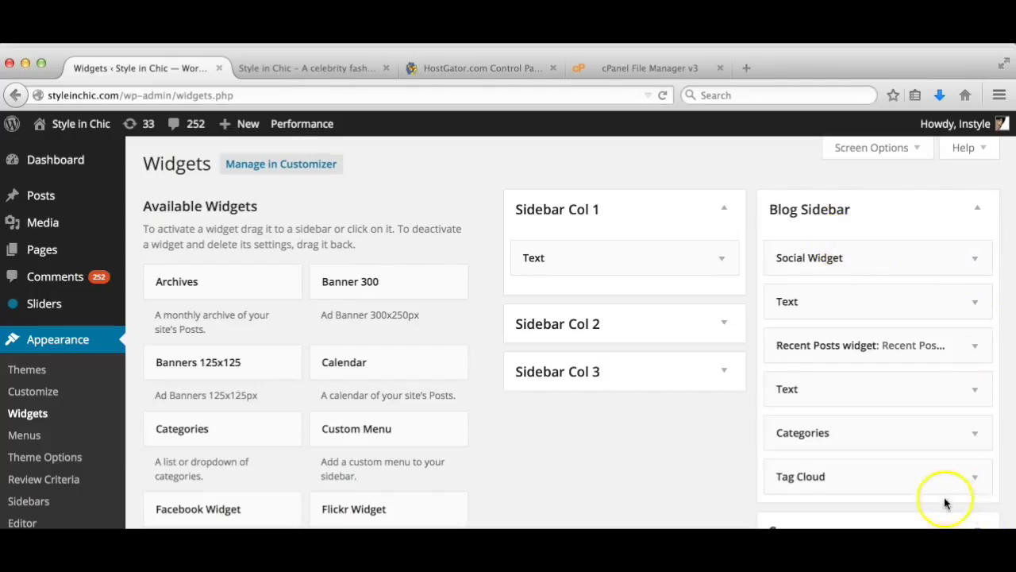
pyautogui.click(977, 208)
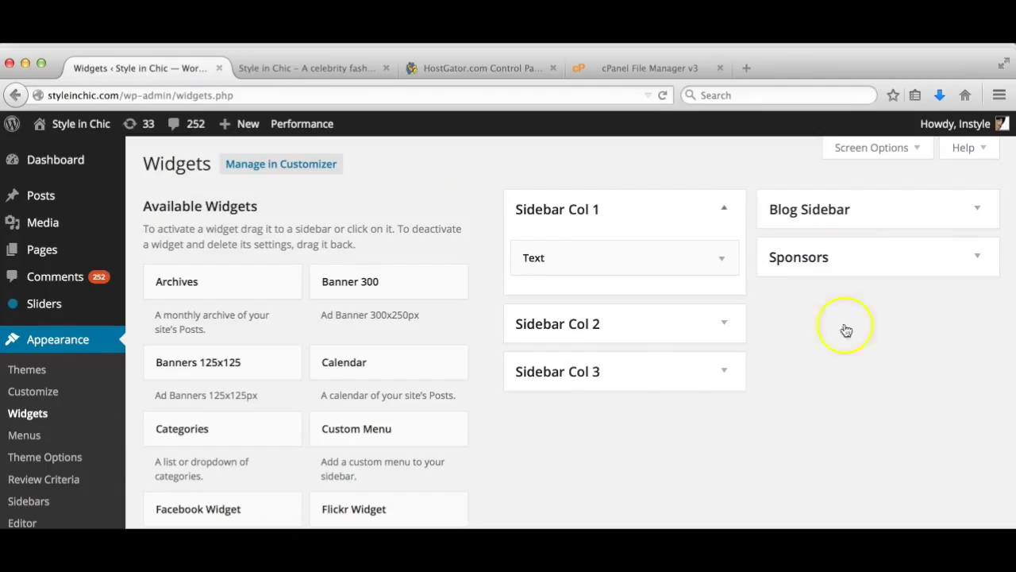
pyautogui.click(270, 68)
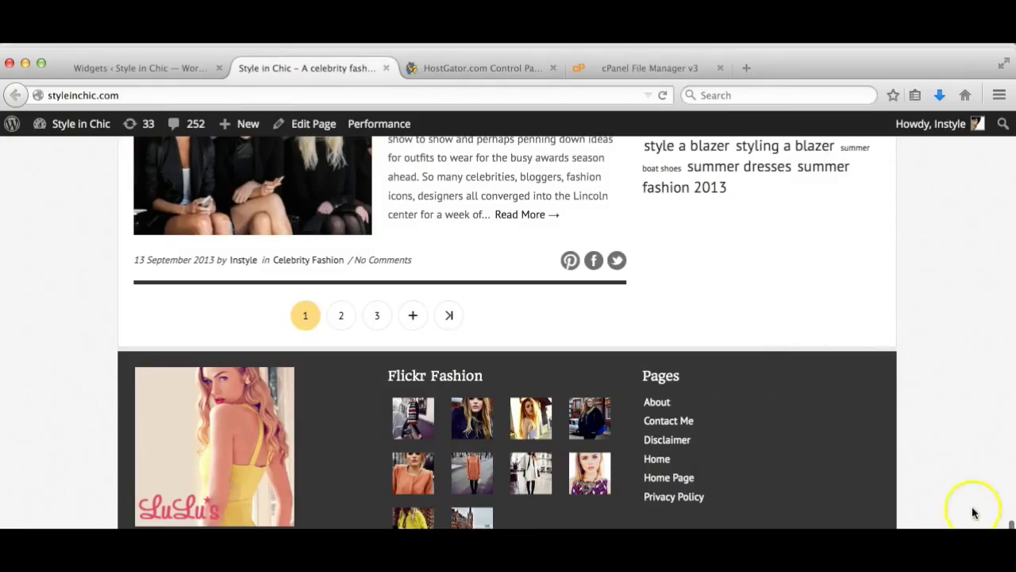
# Scroll the HostGator cPanel home page up to its Files, Logs and Security sections
pyautogui.moveTo(1010, 523); pyautogui.dragTo(1005, 216)
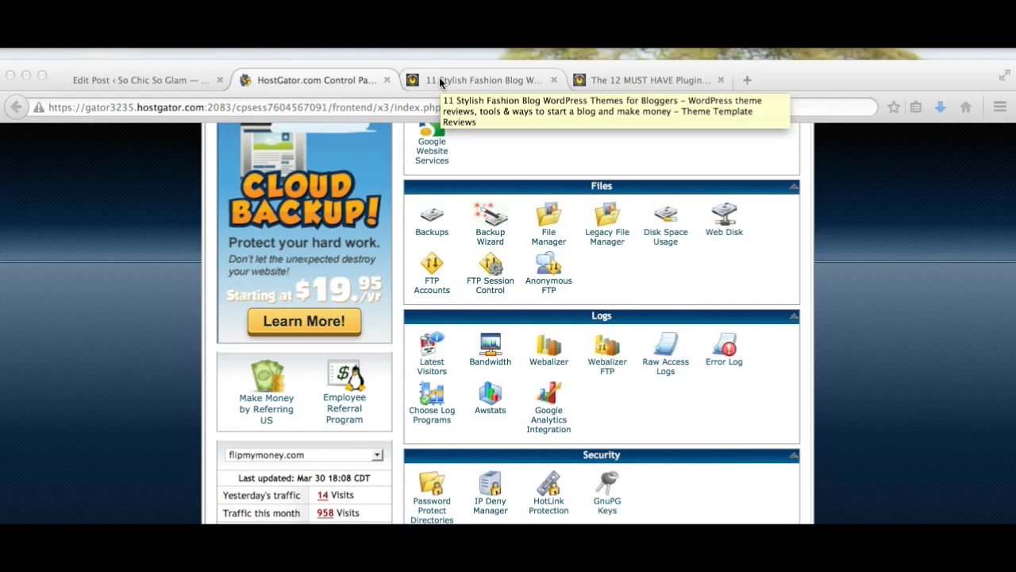
# Skim the '11 Stylish Fashion Blog' themes roundup, then open 'The 12 MUST HAVE Plugins For Your WordPress Blog'
pyautogui.click(440, 81)
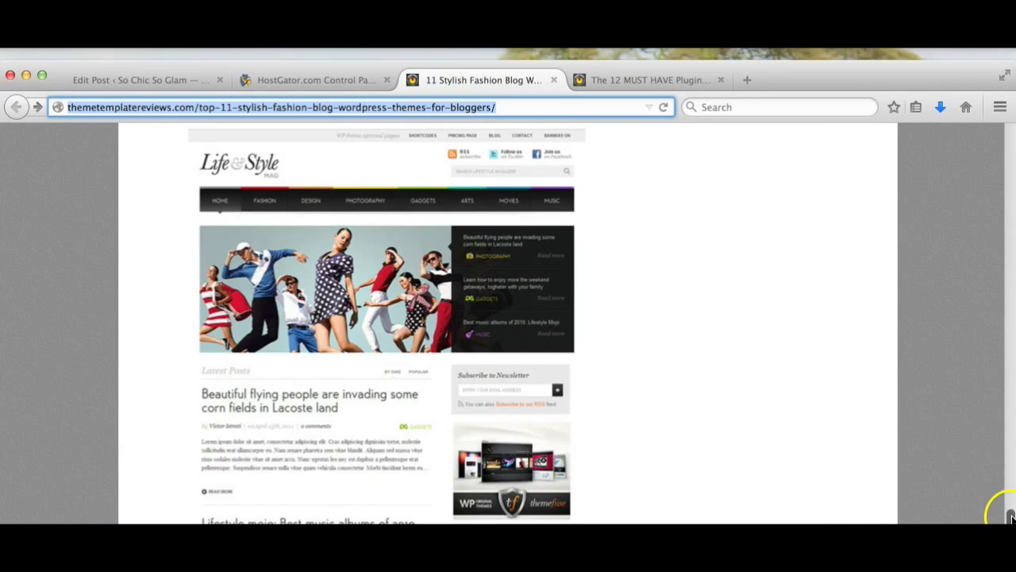
pyautogui.moveTo(1010, 516); pyautogui.dragTo(1011, 180)
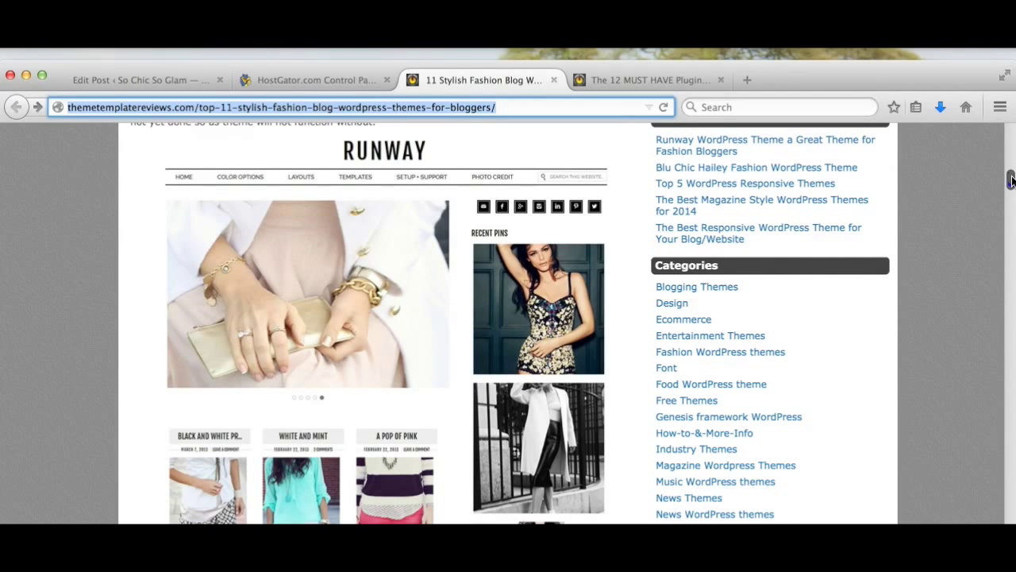
pyautogui.moveTo(1011, 180); pyautogui.dragTo(1010, 385)
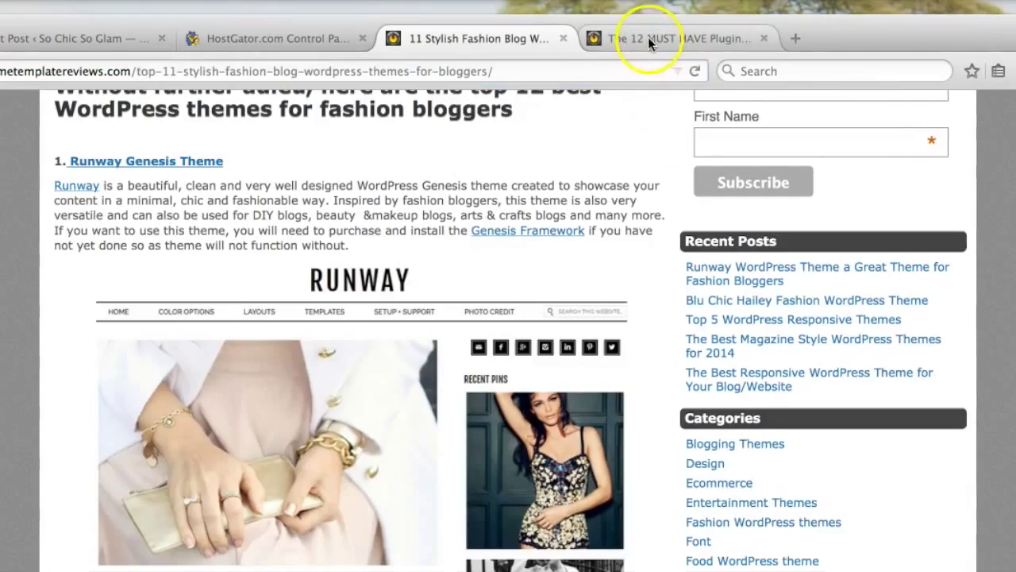
pyautogui.click(650, 79)
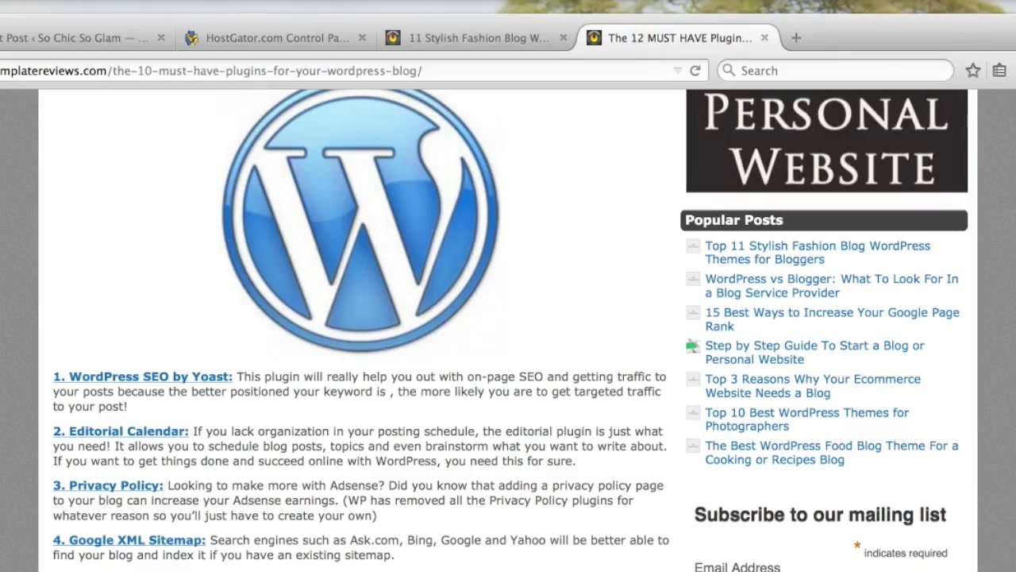
pyautogui.scroll(5, 358, 317)
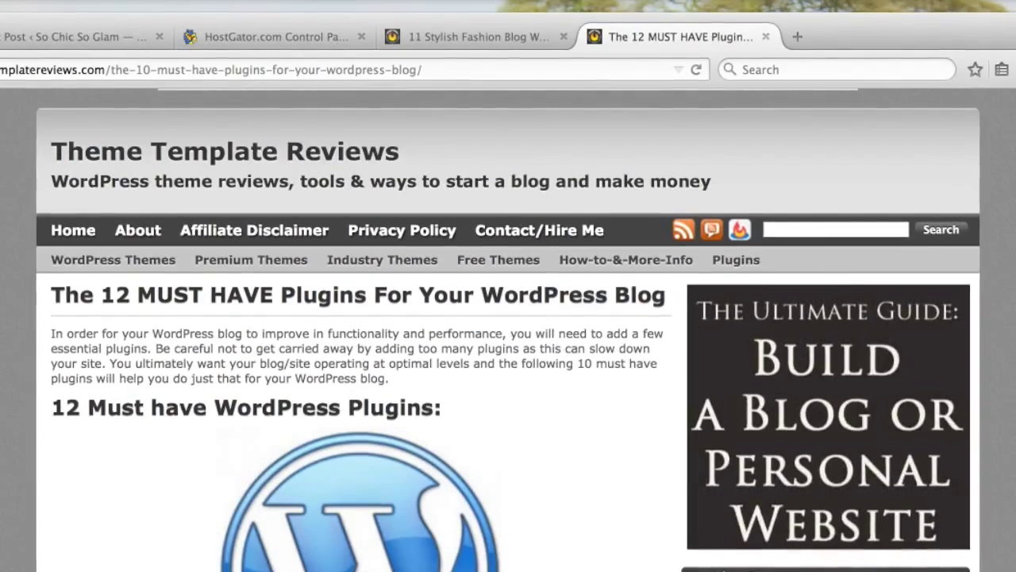
pyautogui.scroll(-3, 508, 318)
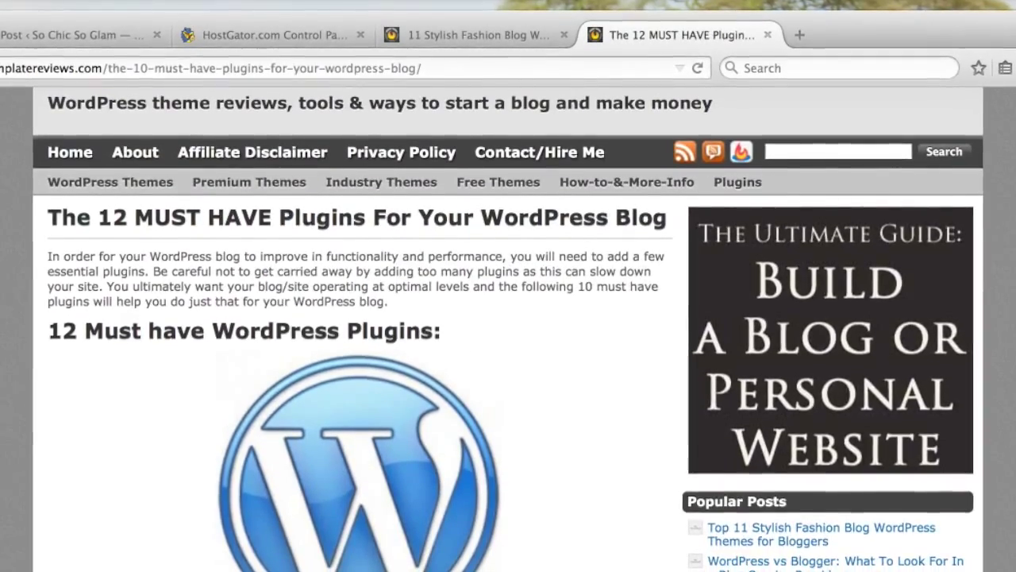